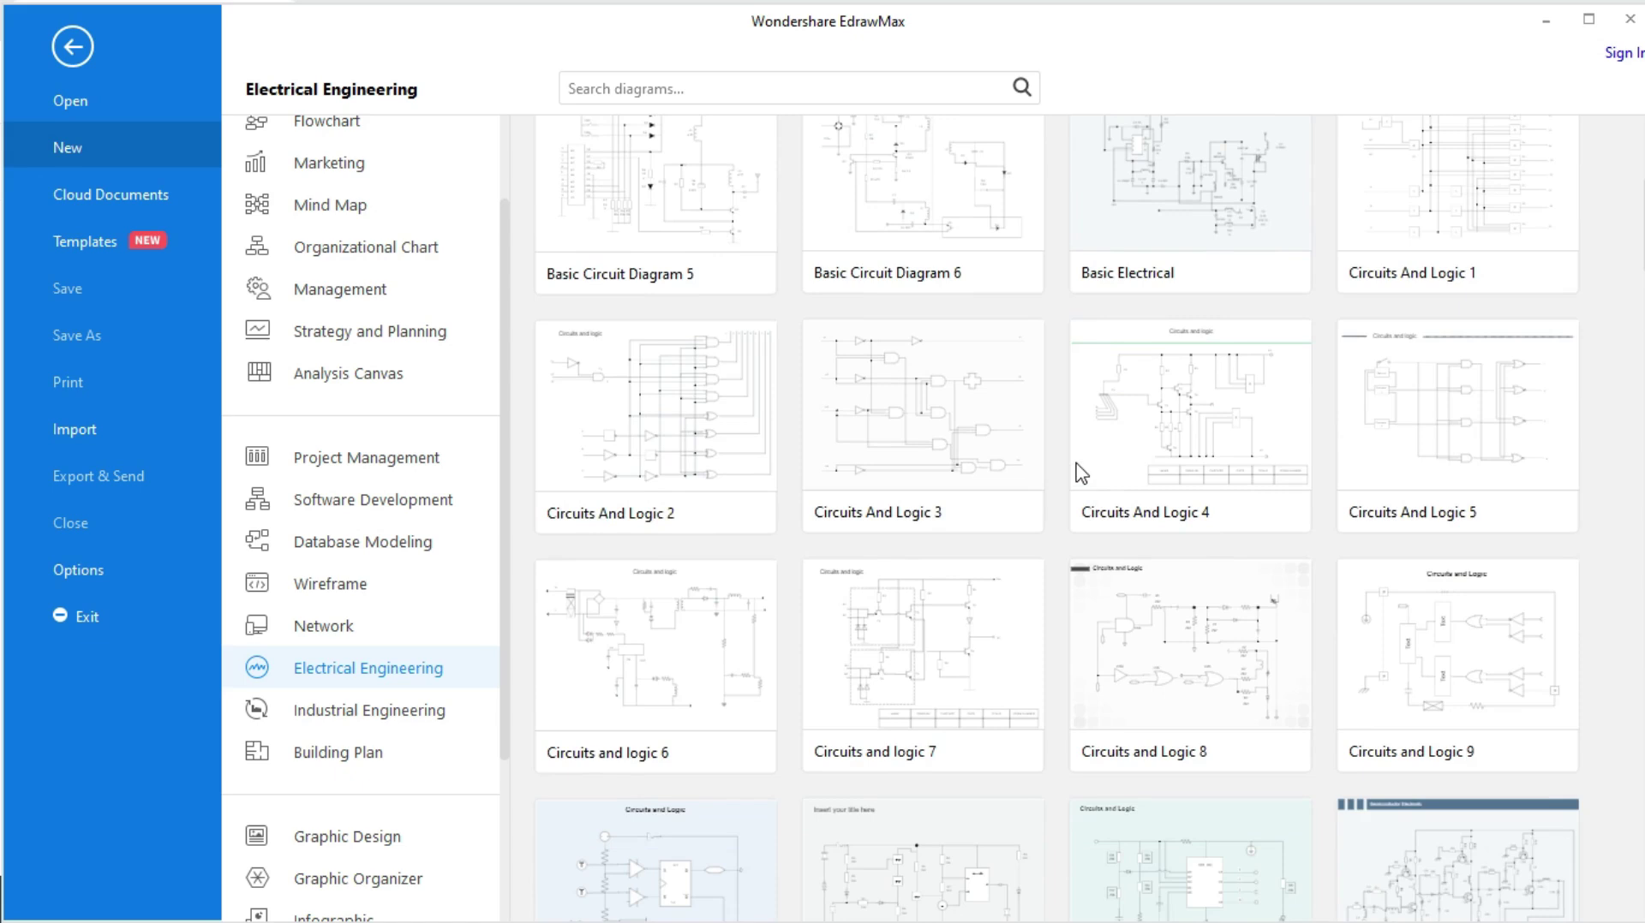
# Step: Open the Industrial Control System 2 template from the Industrial Control Systems category and examine its circuit diagram
pyautogui.scroll(6, 1081, 473)
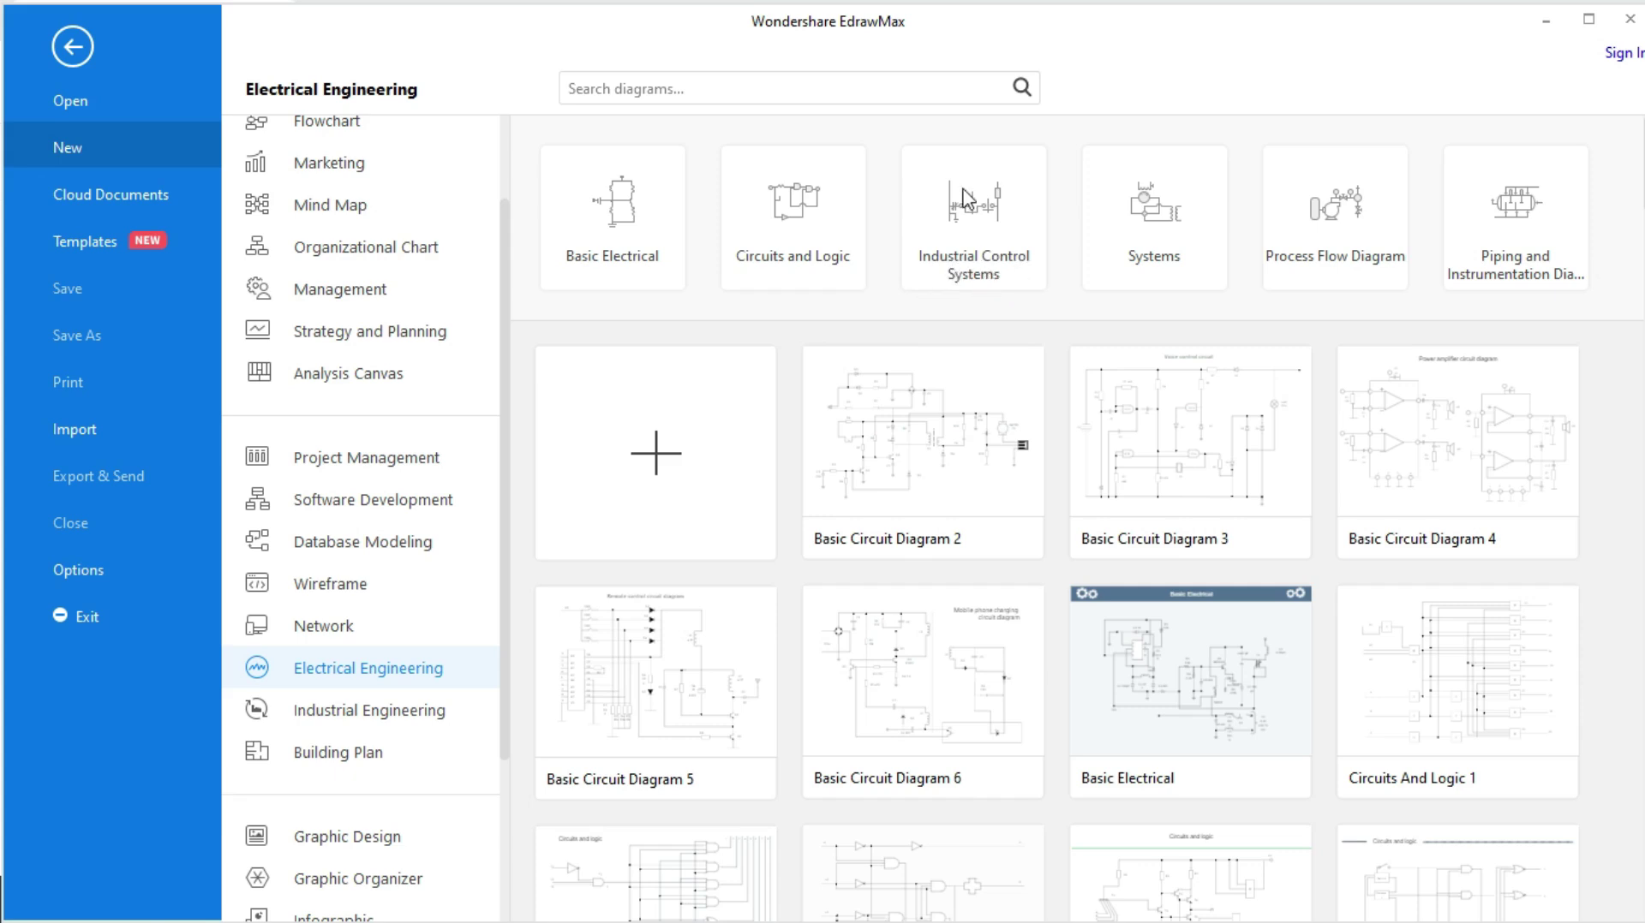
pyautogui.click(967, 199)
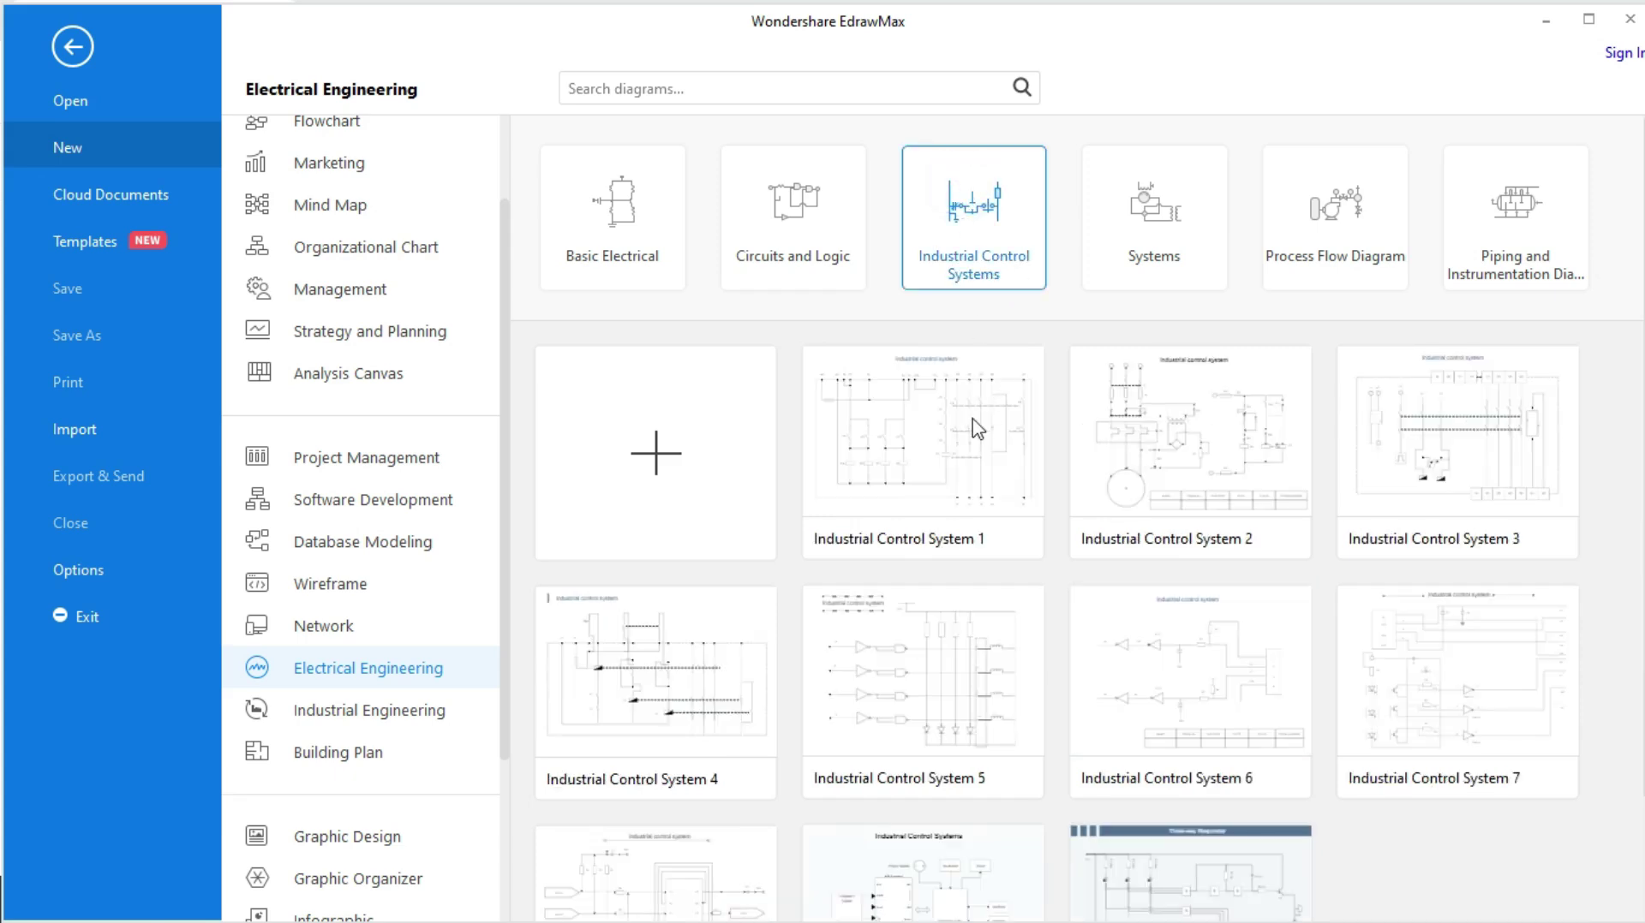
pyautogui.click(1173, 427)
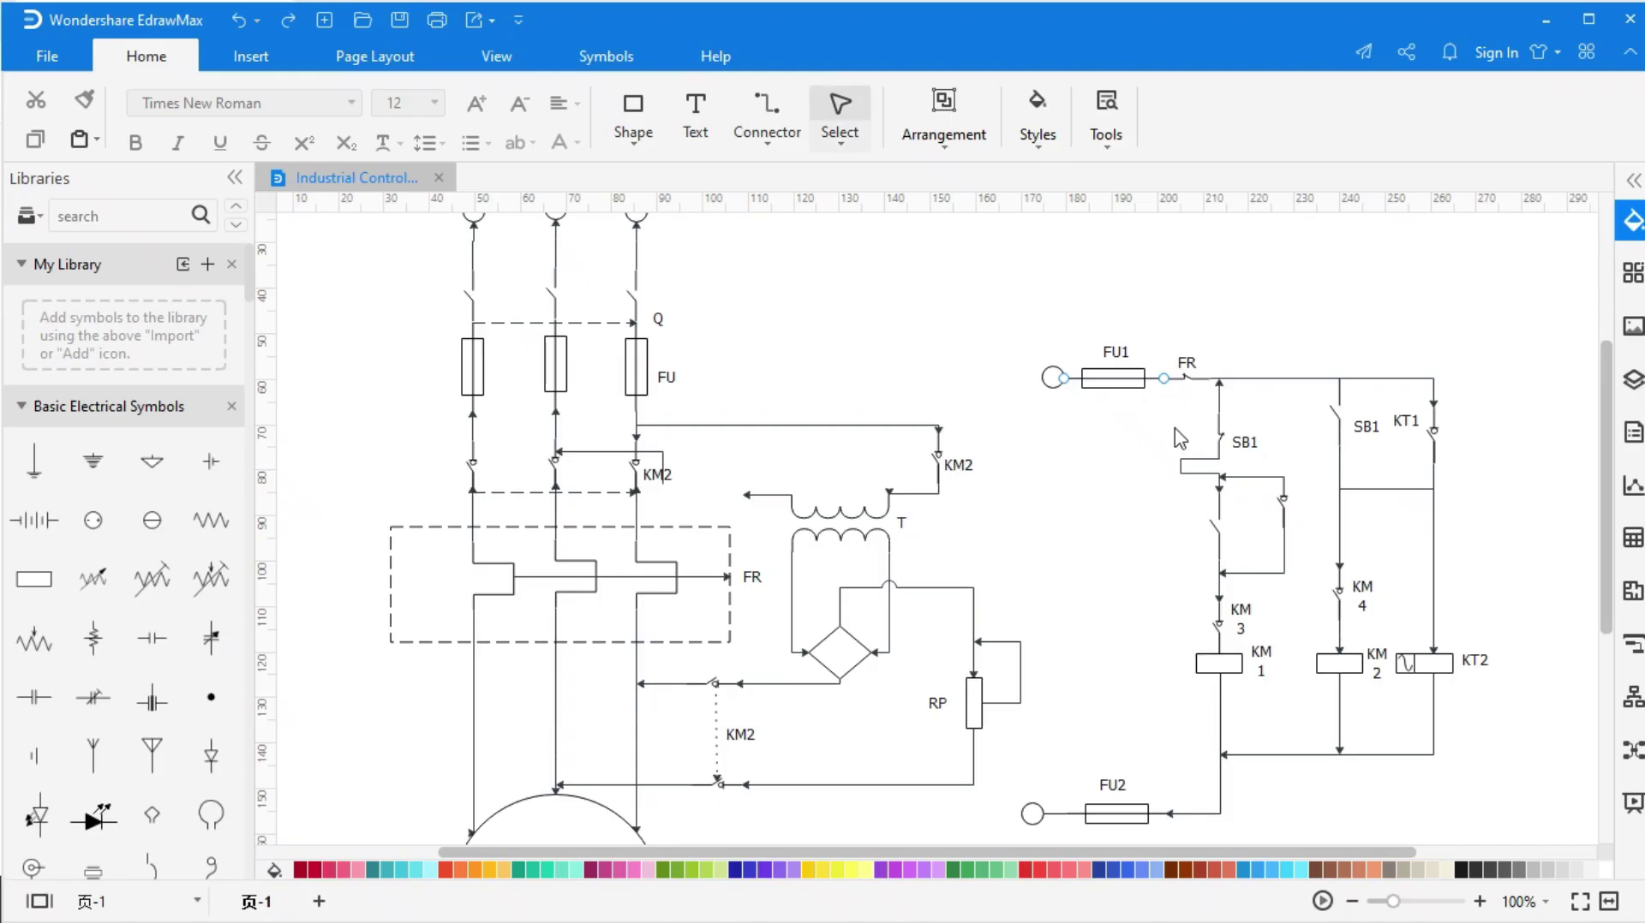
pyautogui.scroll(-3, 1070, 454)
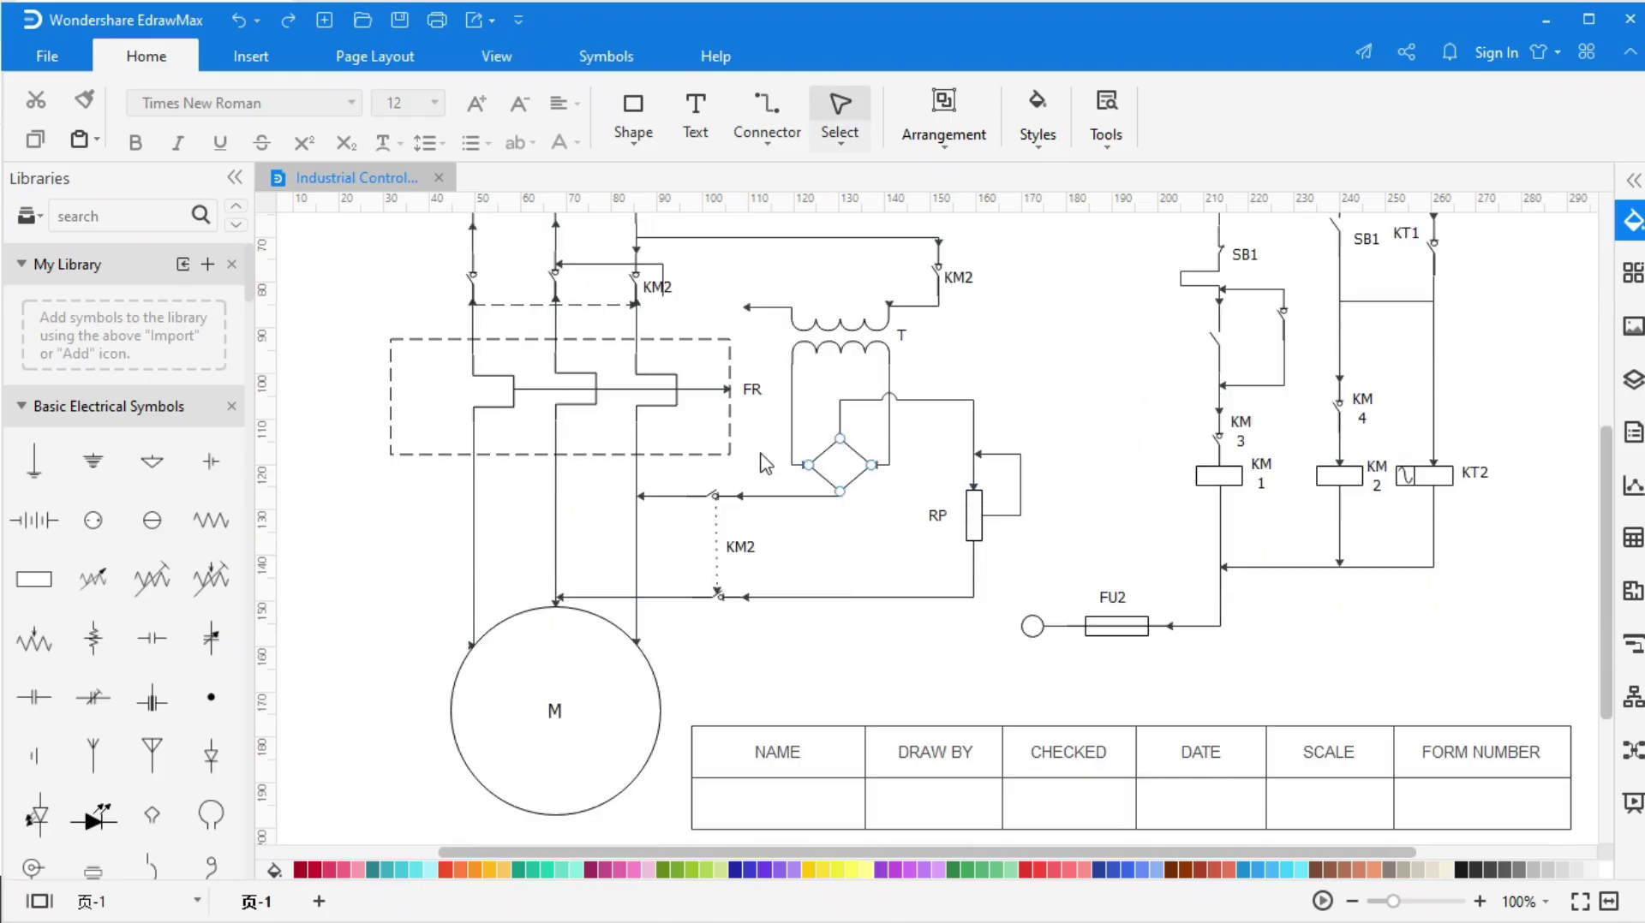
pyautogui.scroll(4, 765, 454)
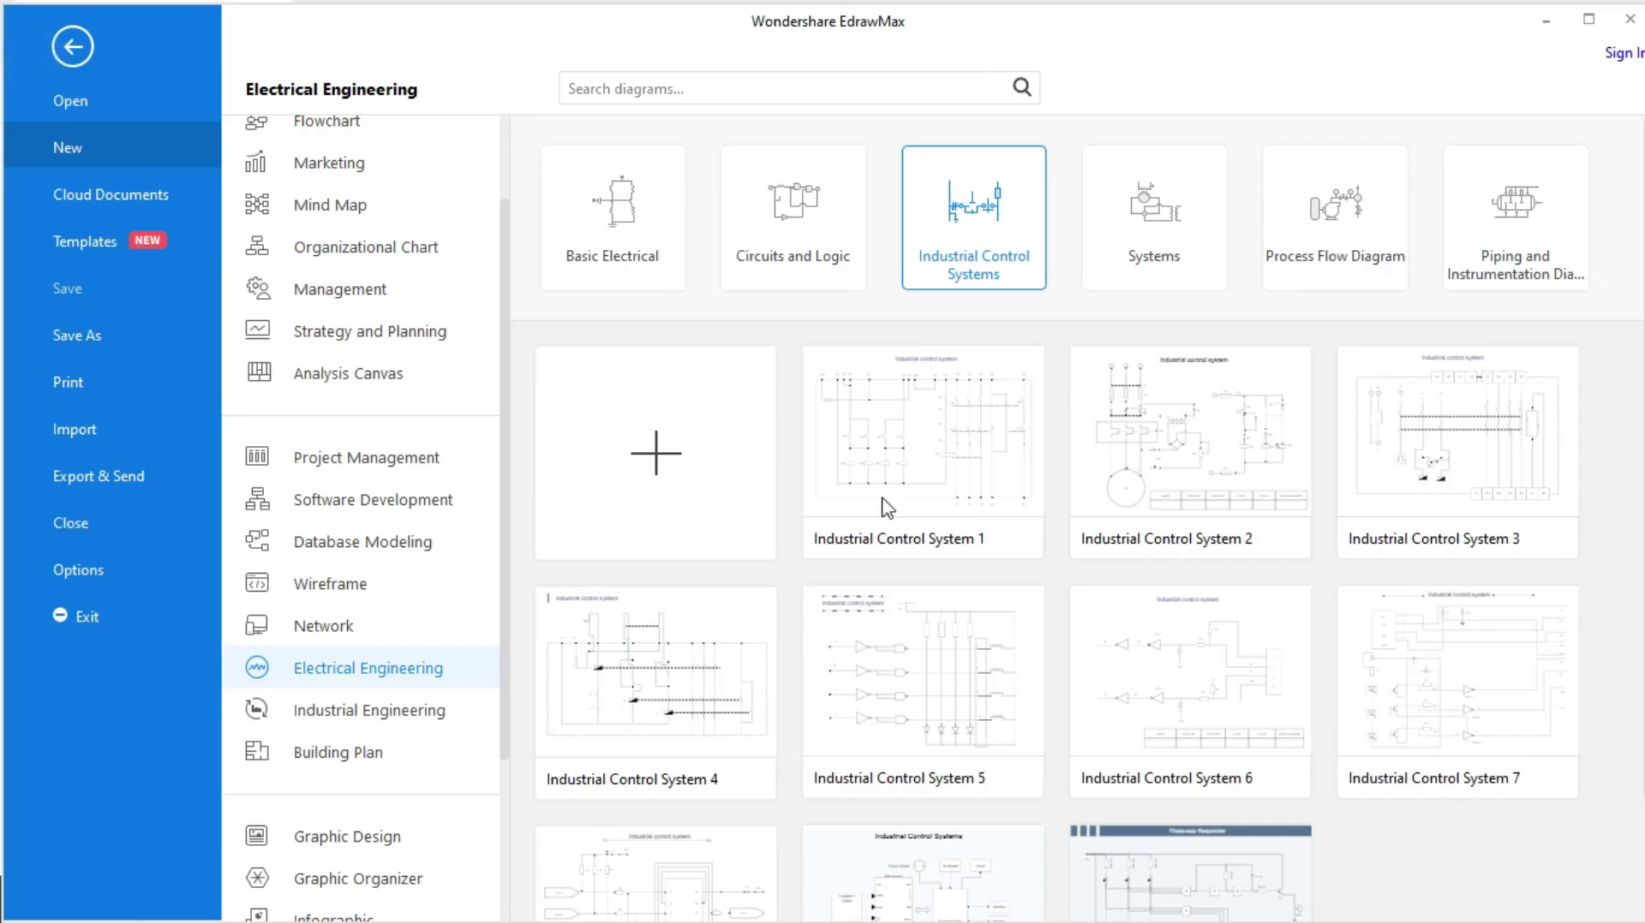
pyautogui.click(36, 58)
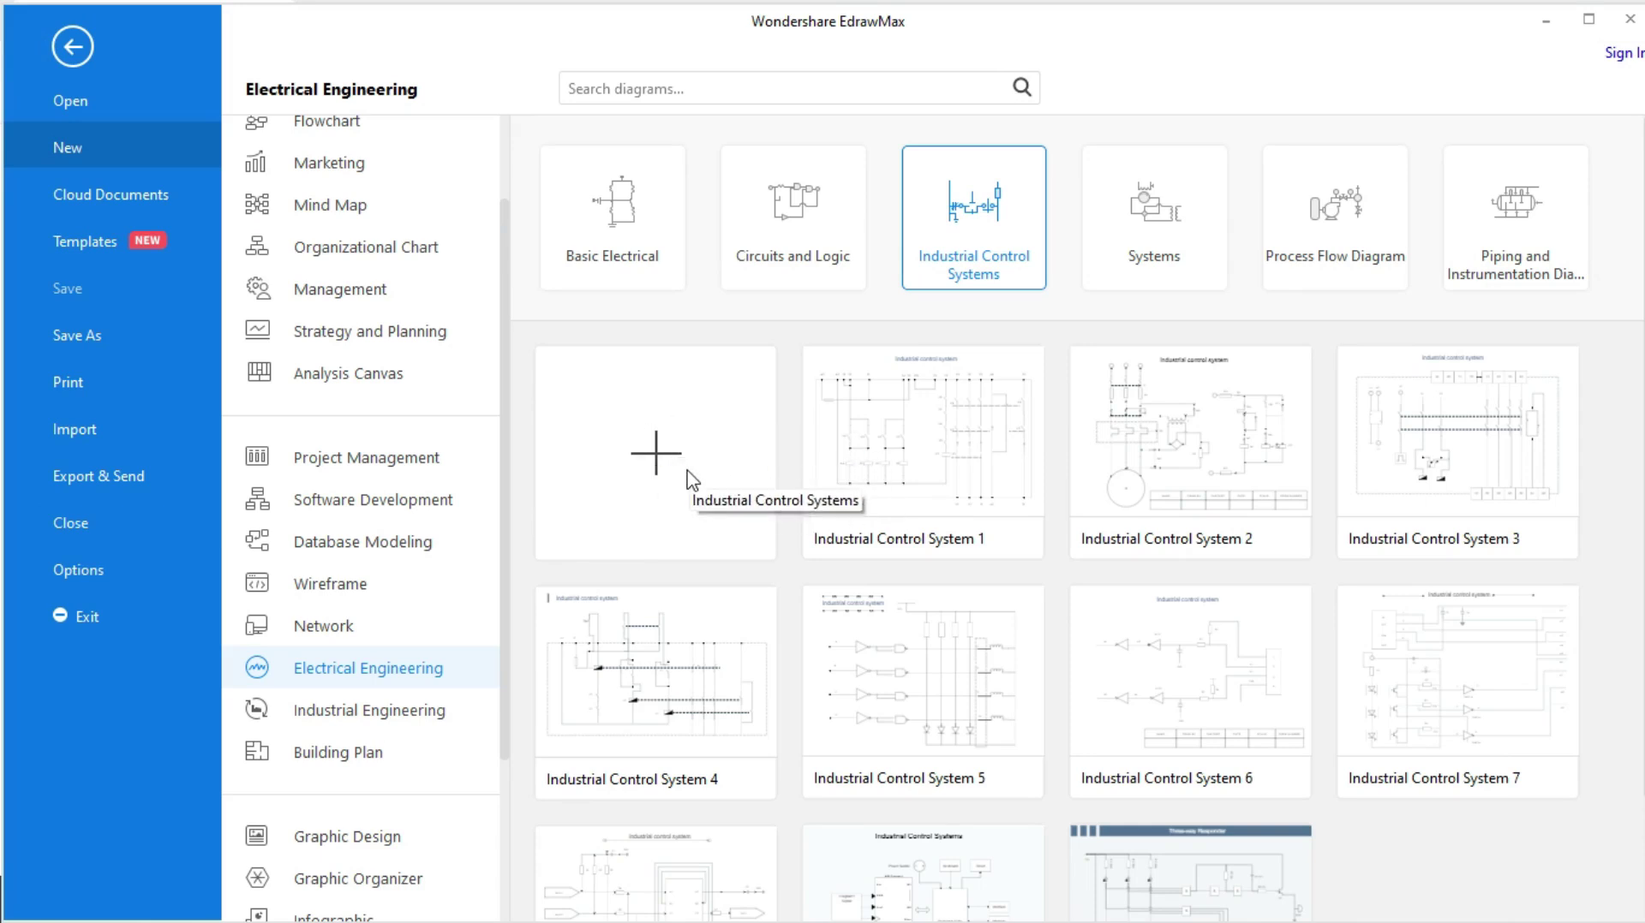
# Step: Switch to Chrome and review the EdrawMax download page's options for Windows, Mac, Linux and Online
pyautogui.click(1547, 23)
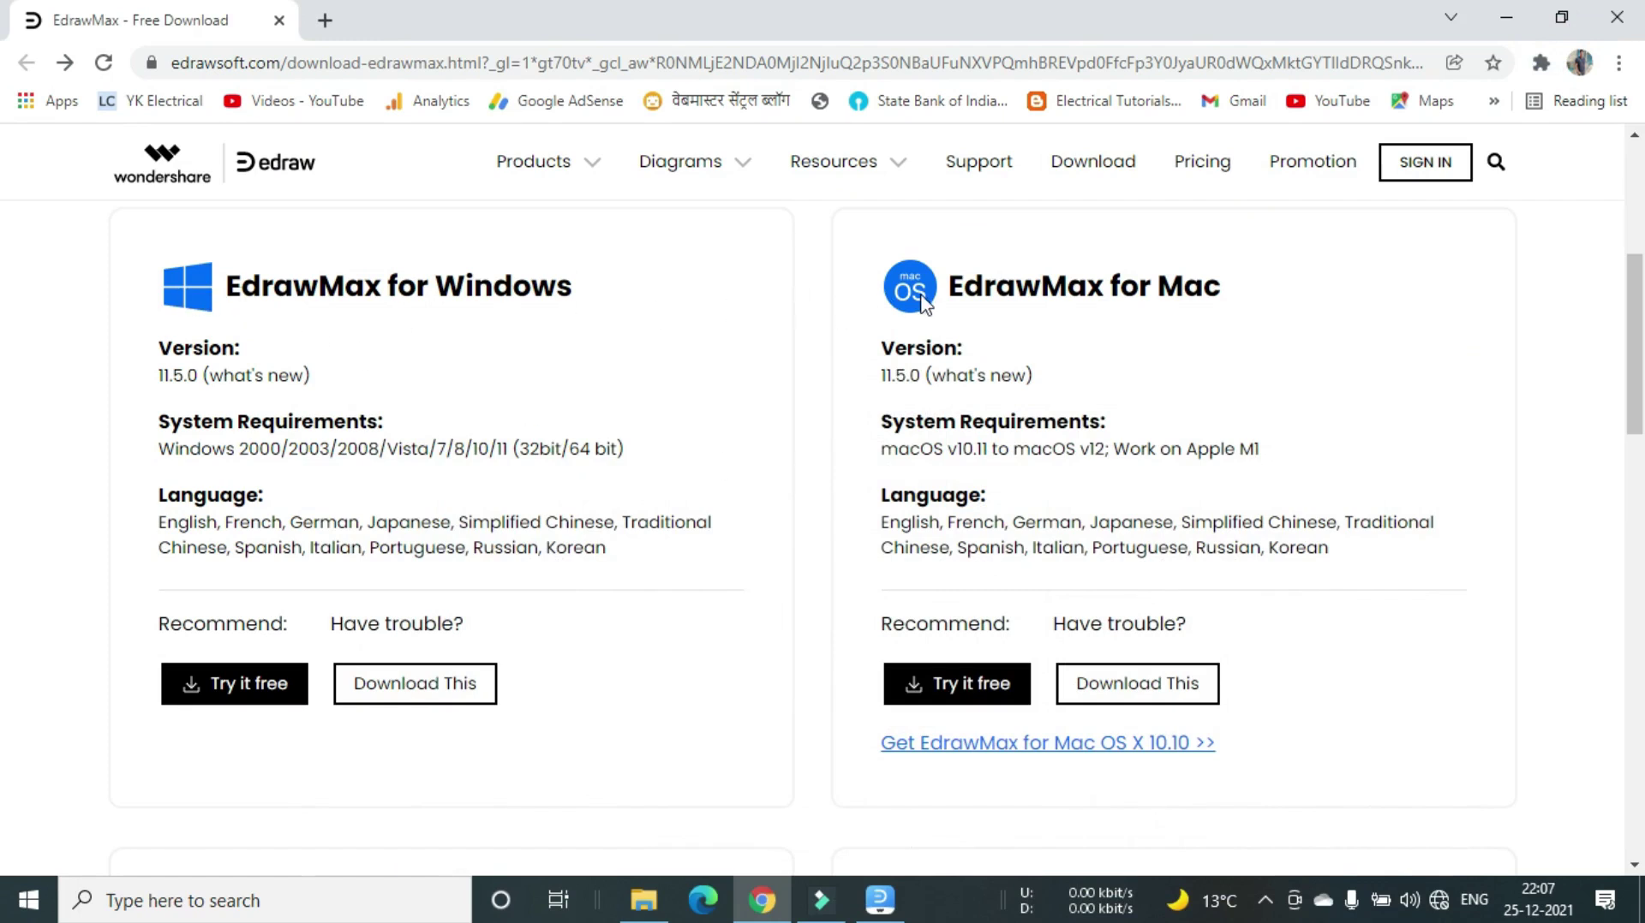
pyautogui.scroll(-6, 921, 300)
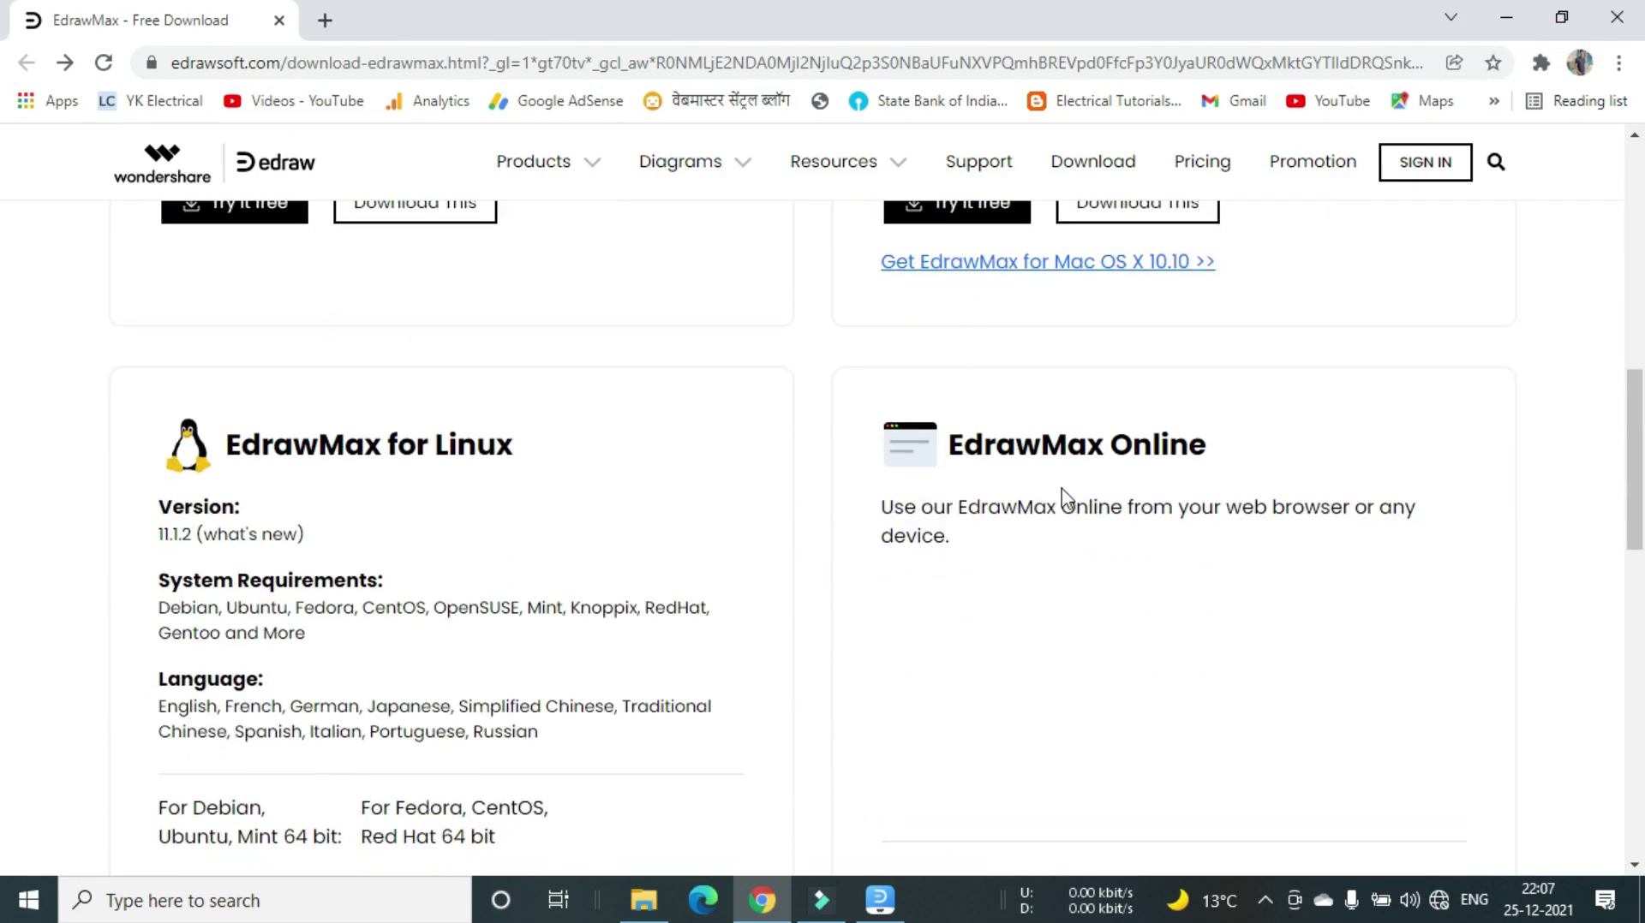
pyautogui.scroll(-1, 1063, 497)
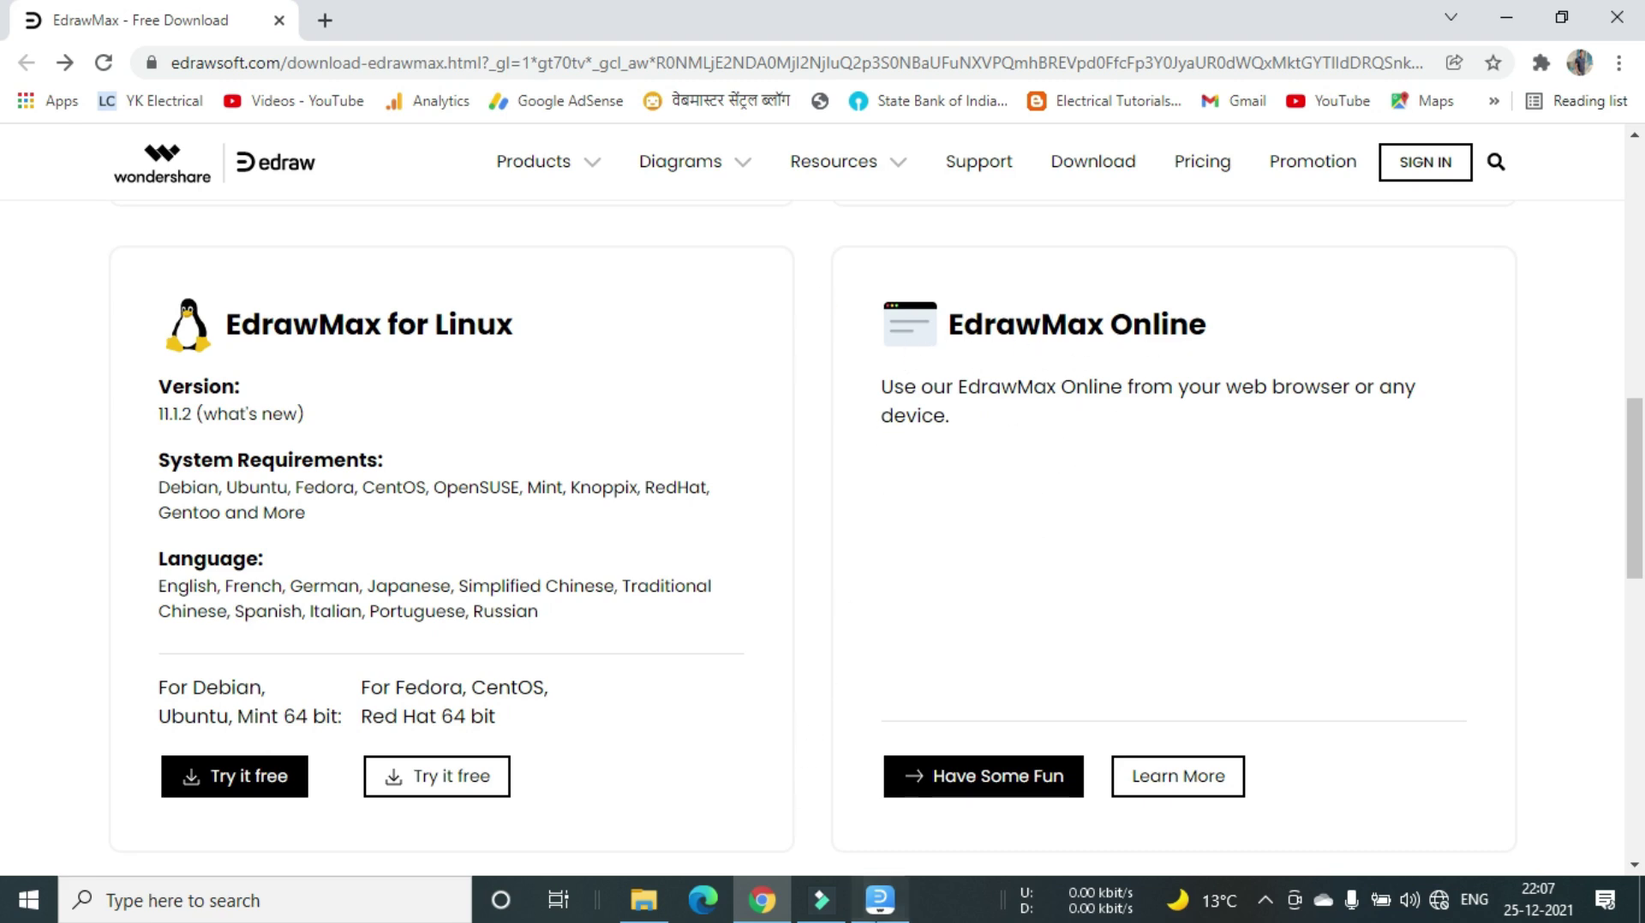
# Step: Return to EdrawMax and create a blank Industrial Control Systems drawing
pyautogui.click(880, 899)
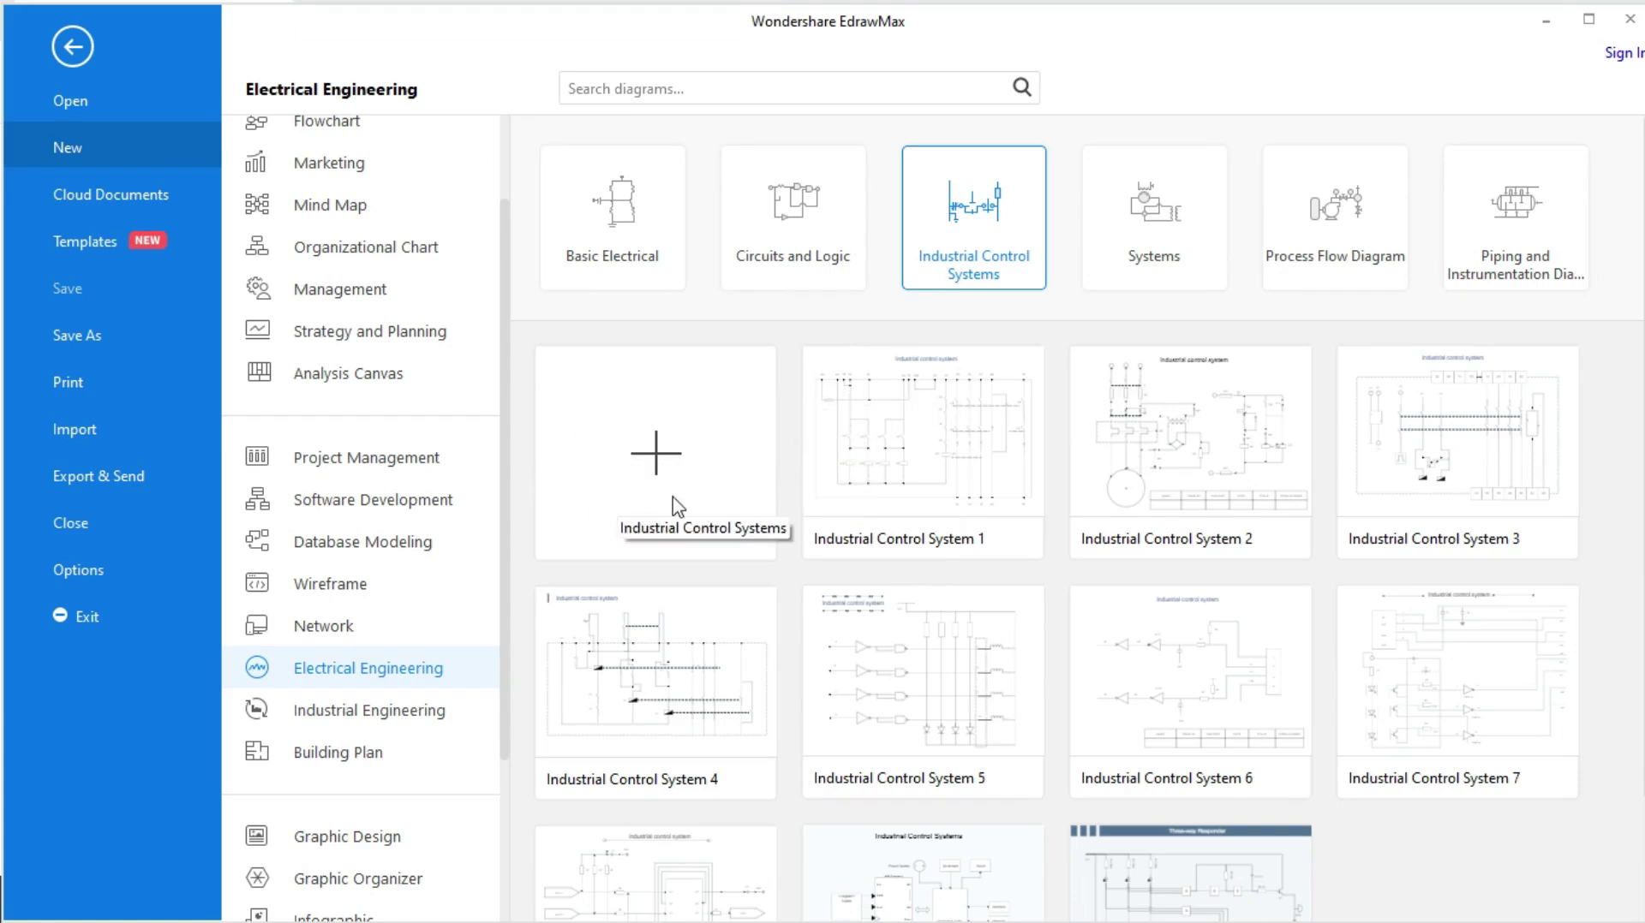
pyautogui.click(653, 457)
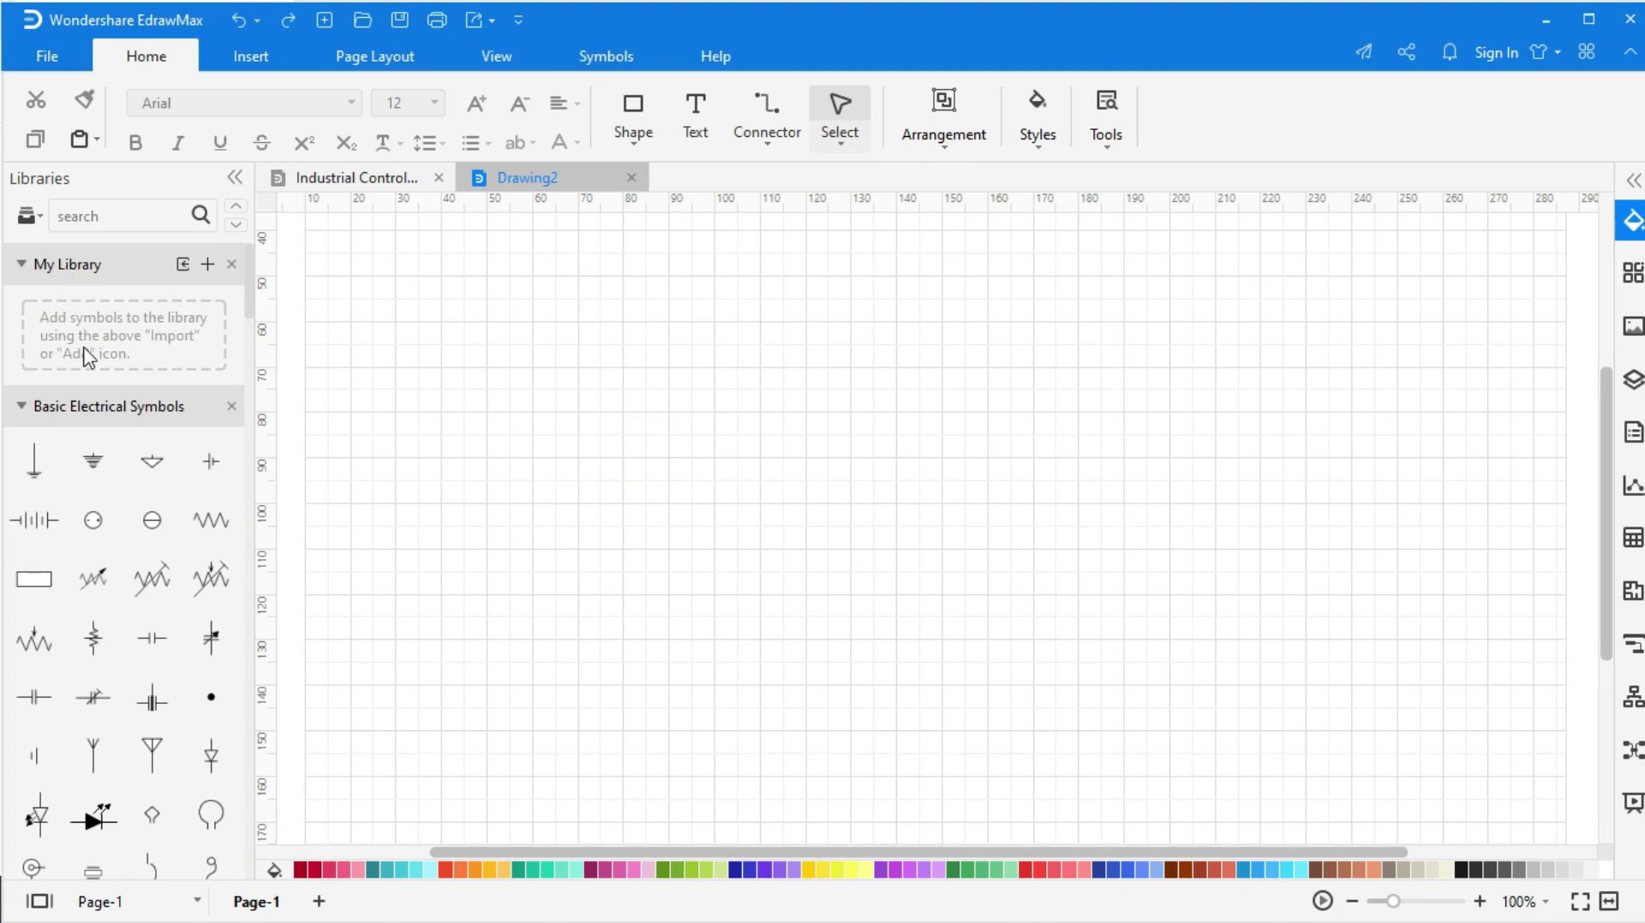
# Step: Examine the electrical symbol libraries, from Basic Electrical Symbols through Switches and Relays to Transmission Path
pyautogui.click(200, 406)
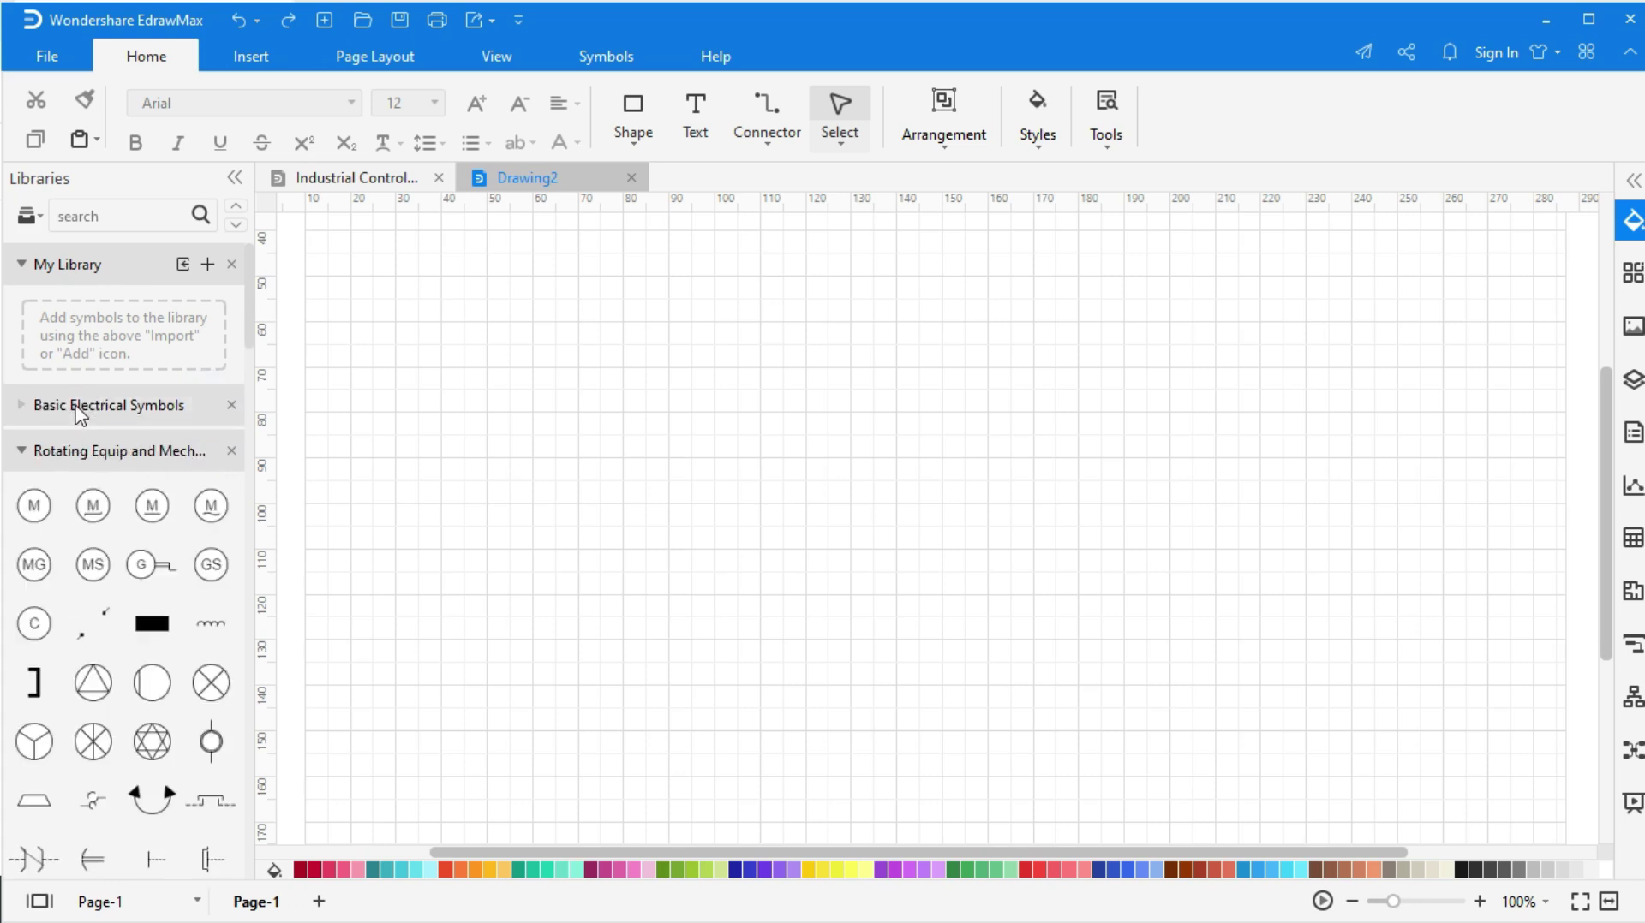
pyautogui.click(162, 405)
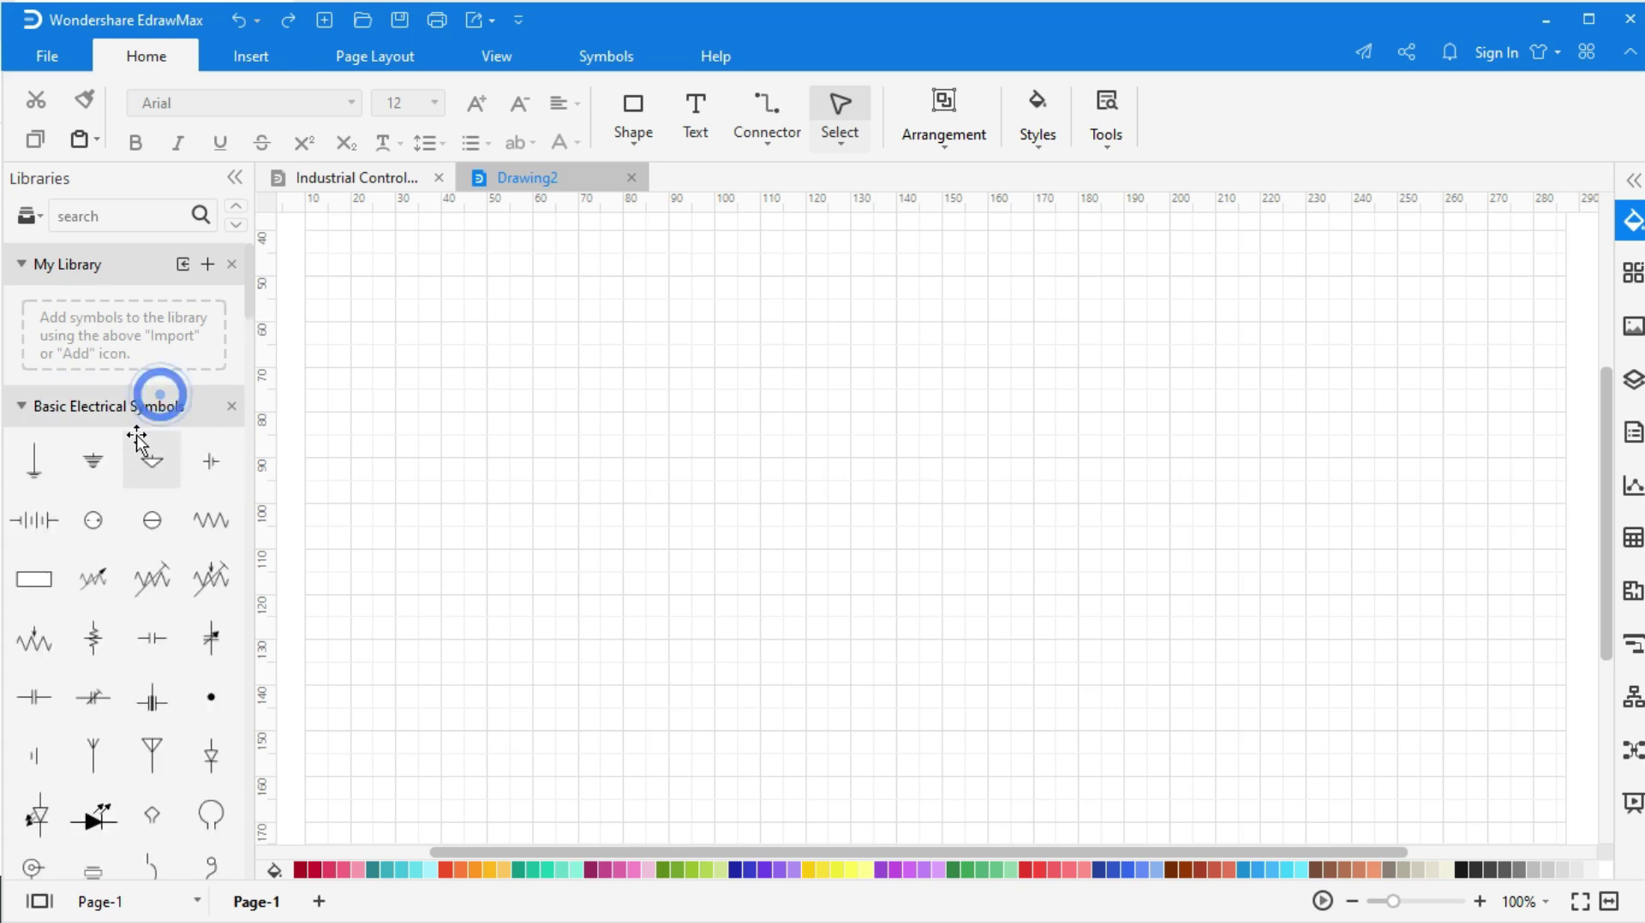
pyautogui.scroll(-7, 105, 668)
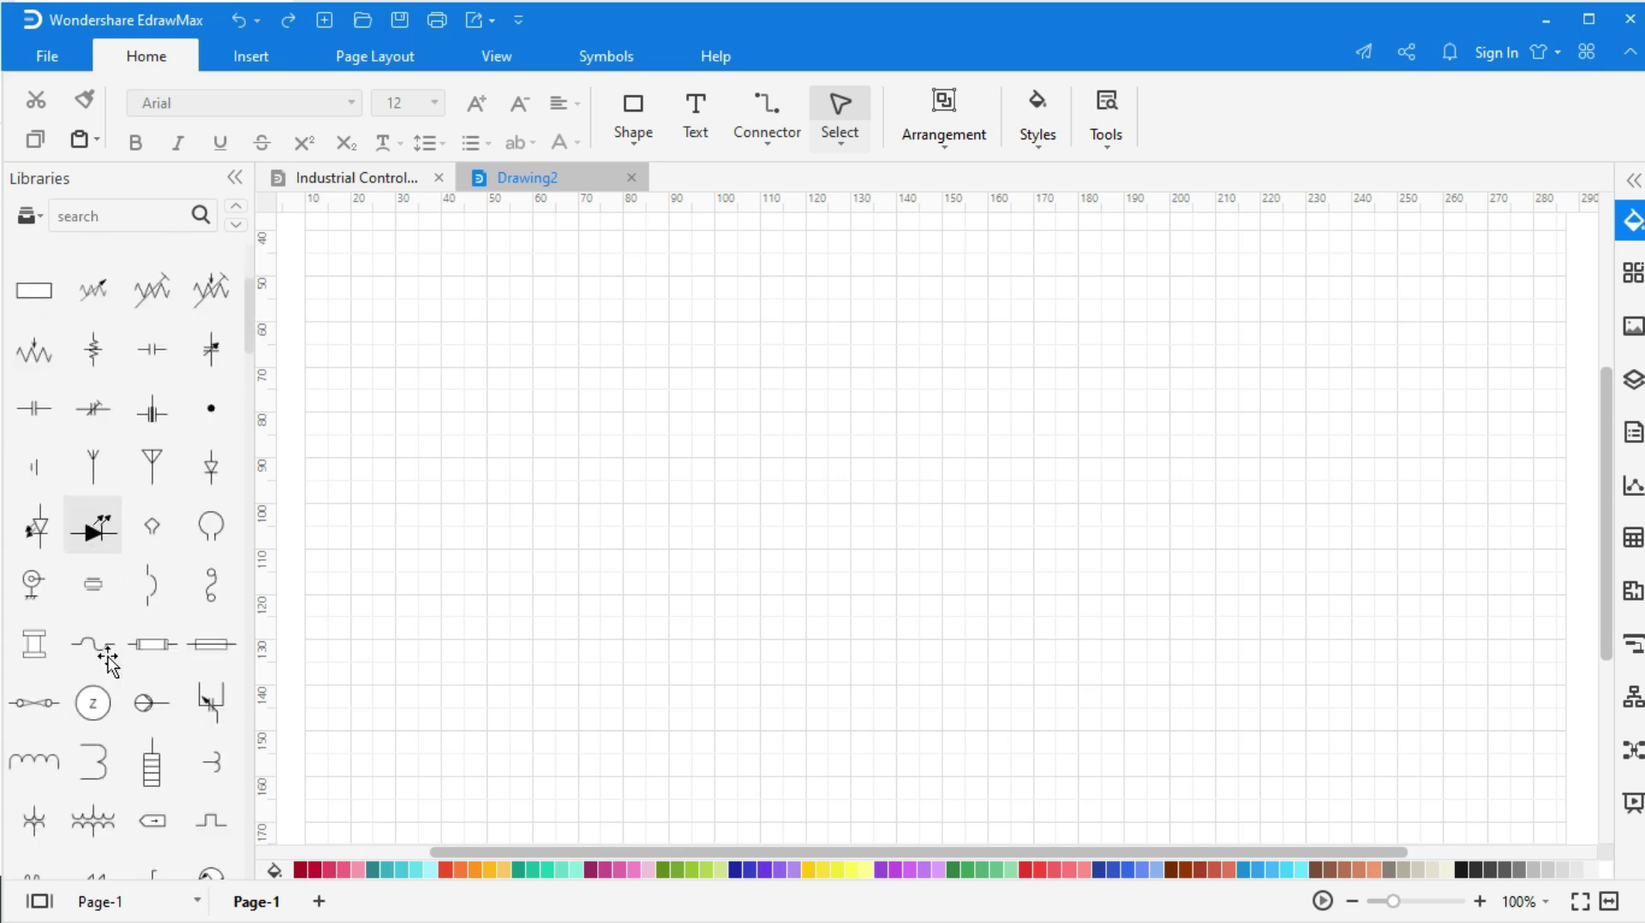
pyautogui.scroll(-10, 112, 658)
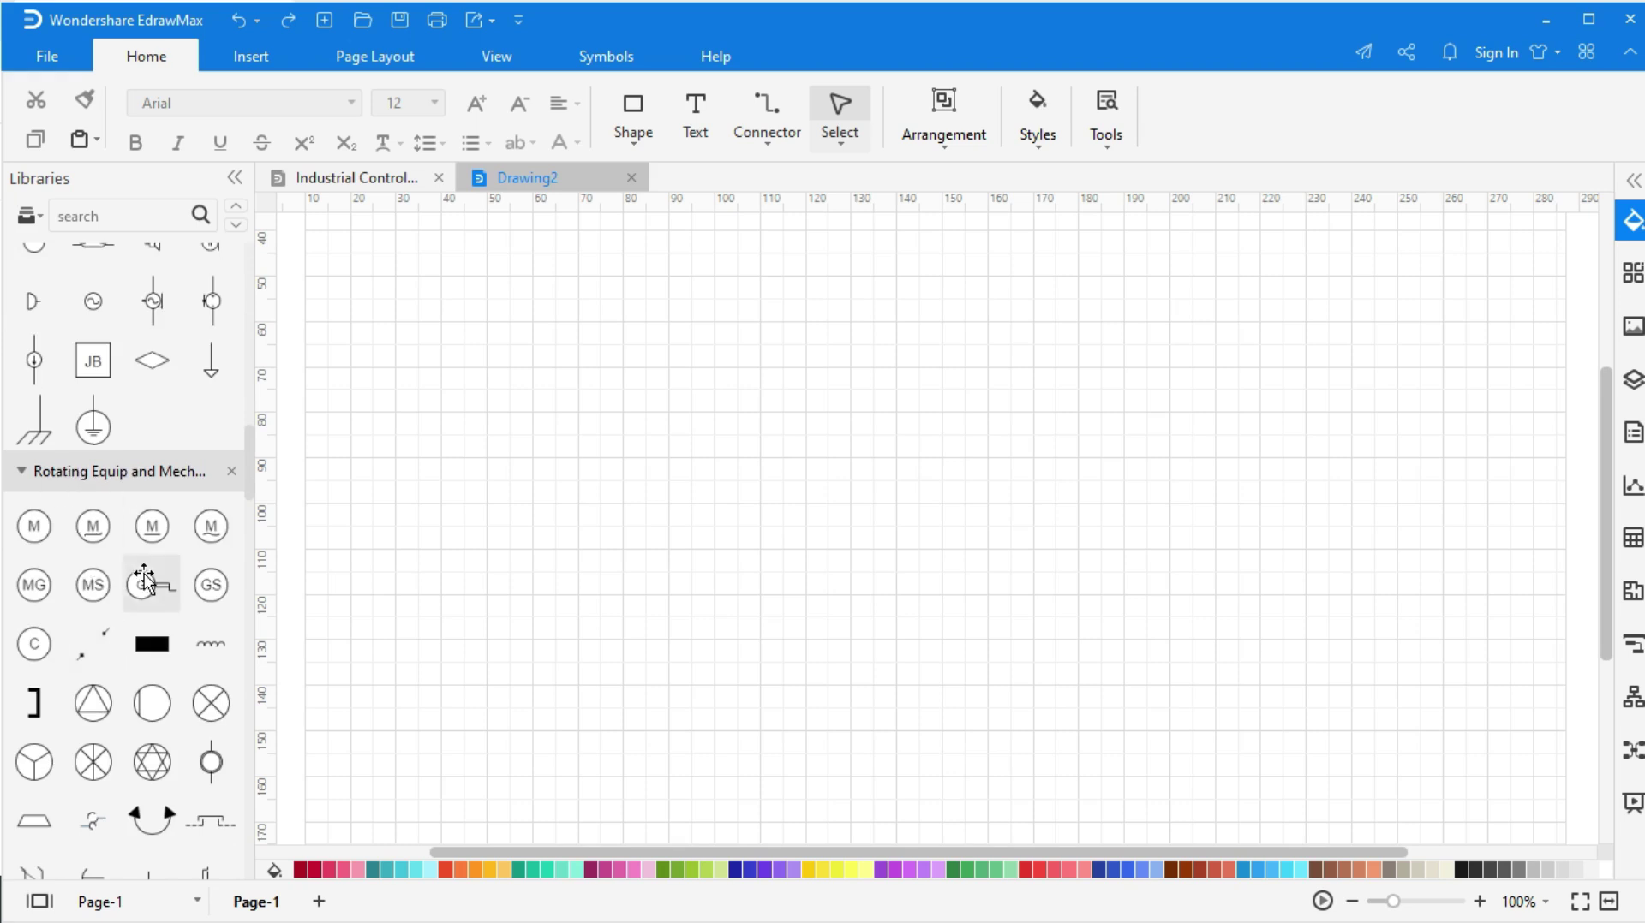
pyautogui.scroll(-1, 151, 583)
pyautogui.scroll(-3, 111, 609)
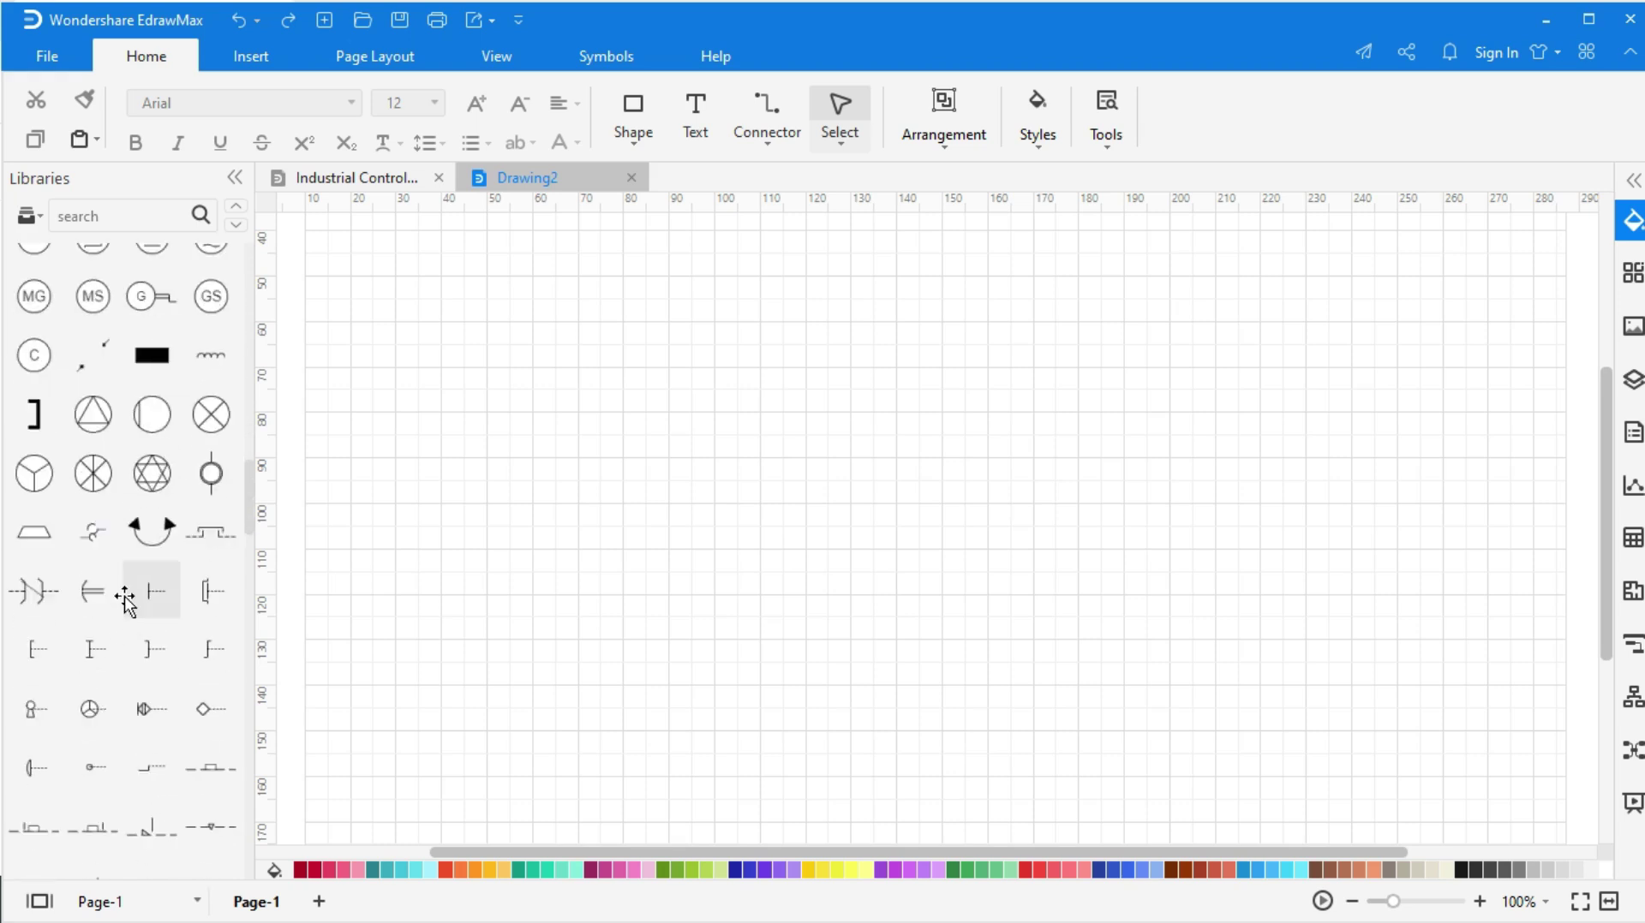
pyautogui.scroll(-1, 125, 602)
pyautogui.scroll(-5, 127, 604)
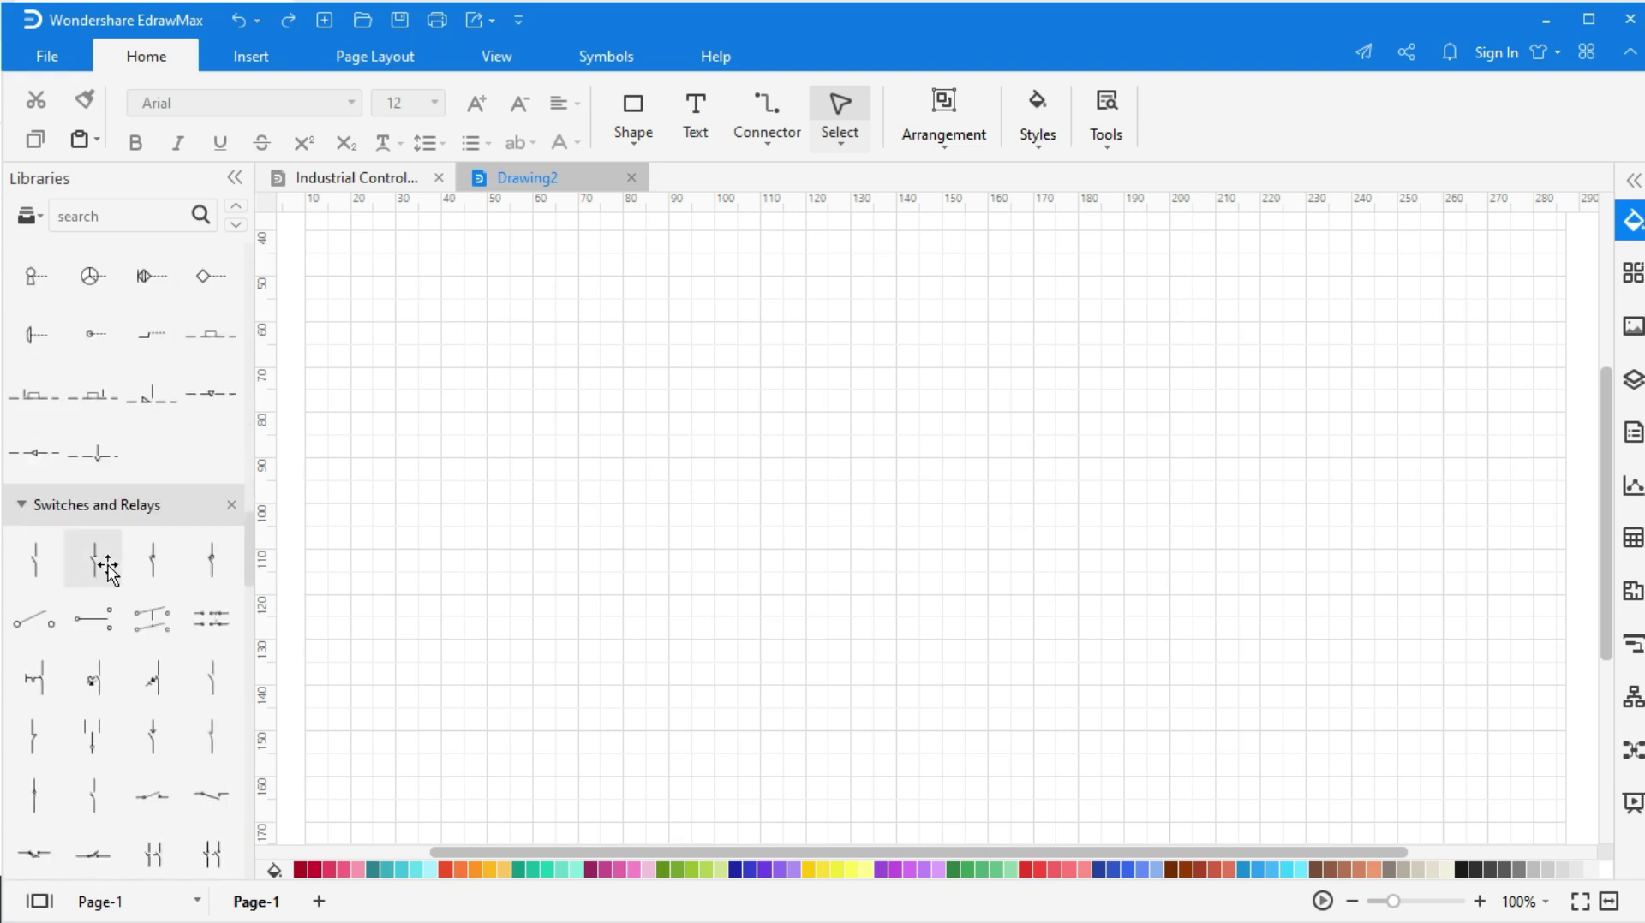
pyautogui.scroll(-13, 147, 594)
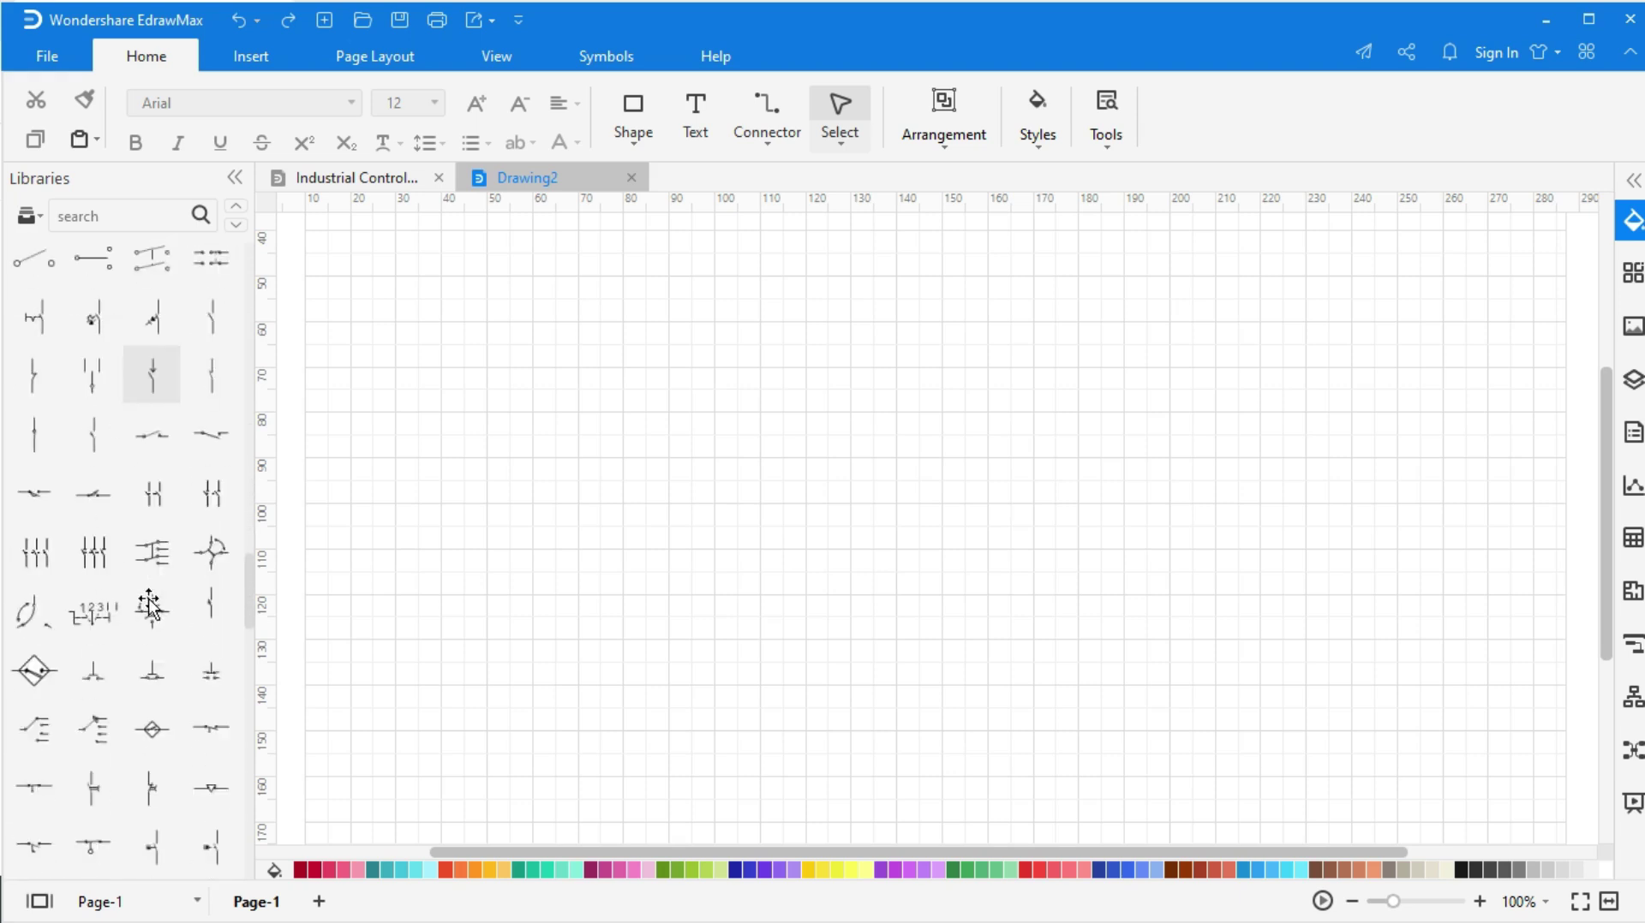
pyautogui.scroll(-4, 150, 604)
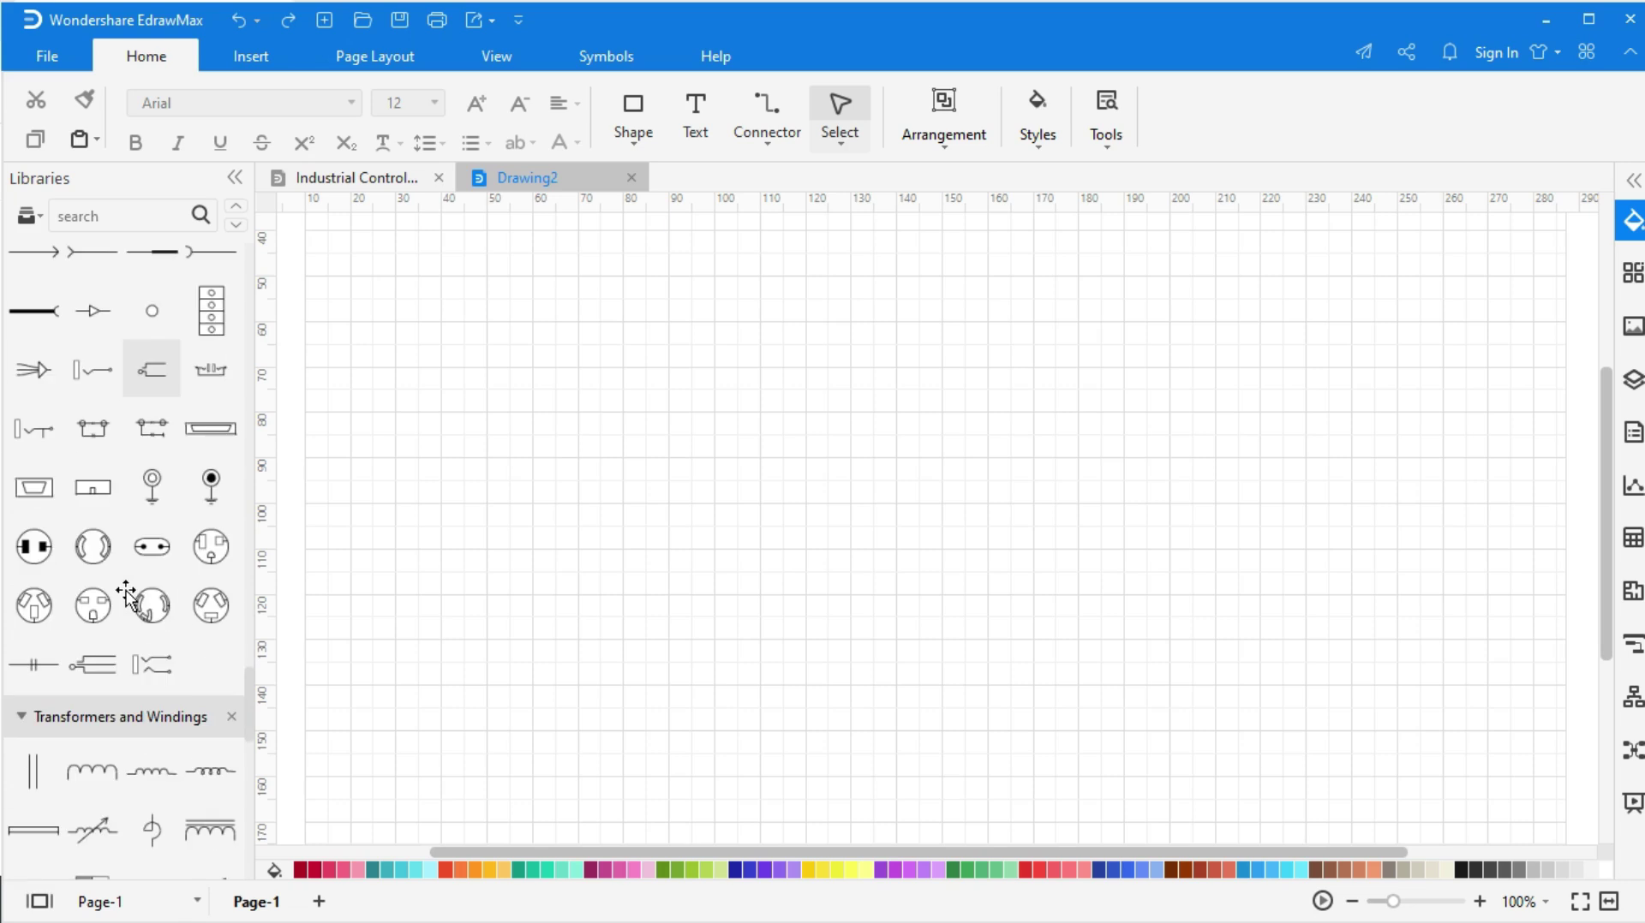
pyautogui.scroll(-1, 127, 596)
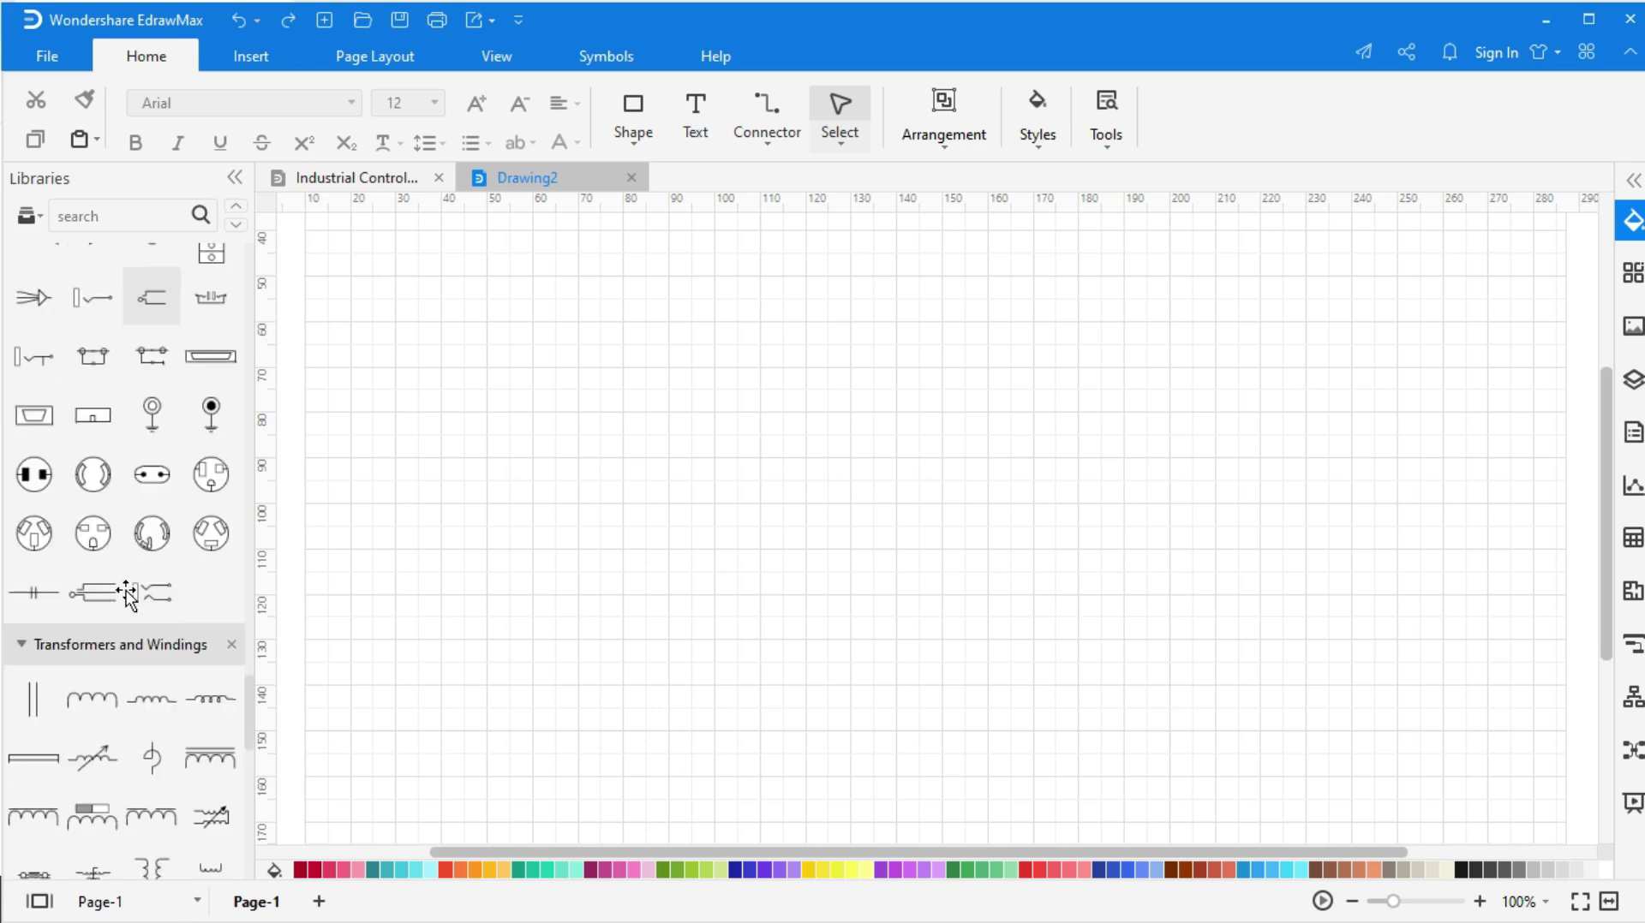
pyautogui.scroll(-3, 127, 595)
pyautogui.scroll(-7, 127, 595)
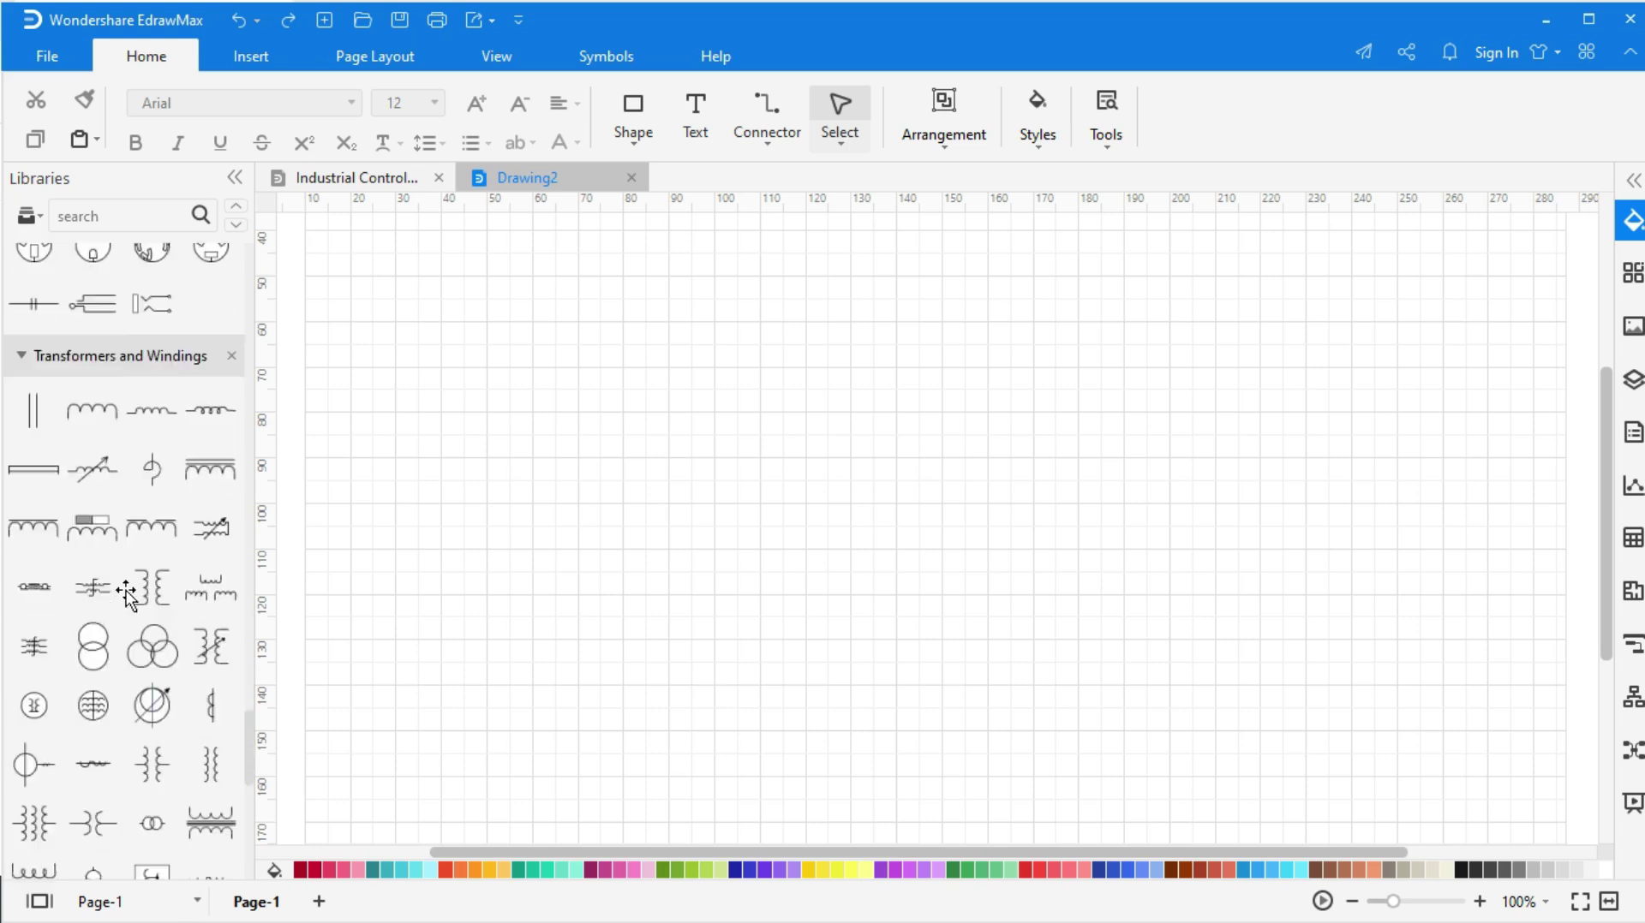
pyautogui.scroll(-4, 127, 591)
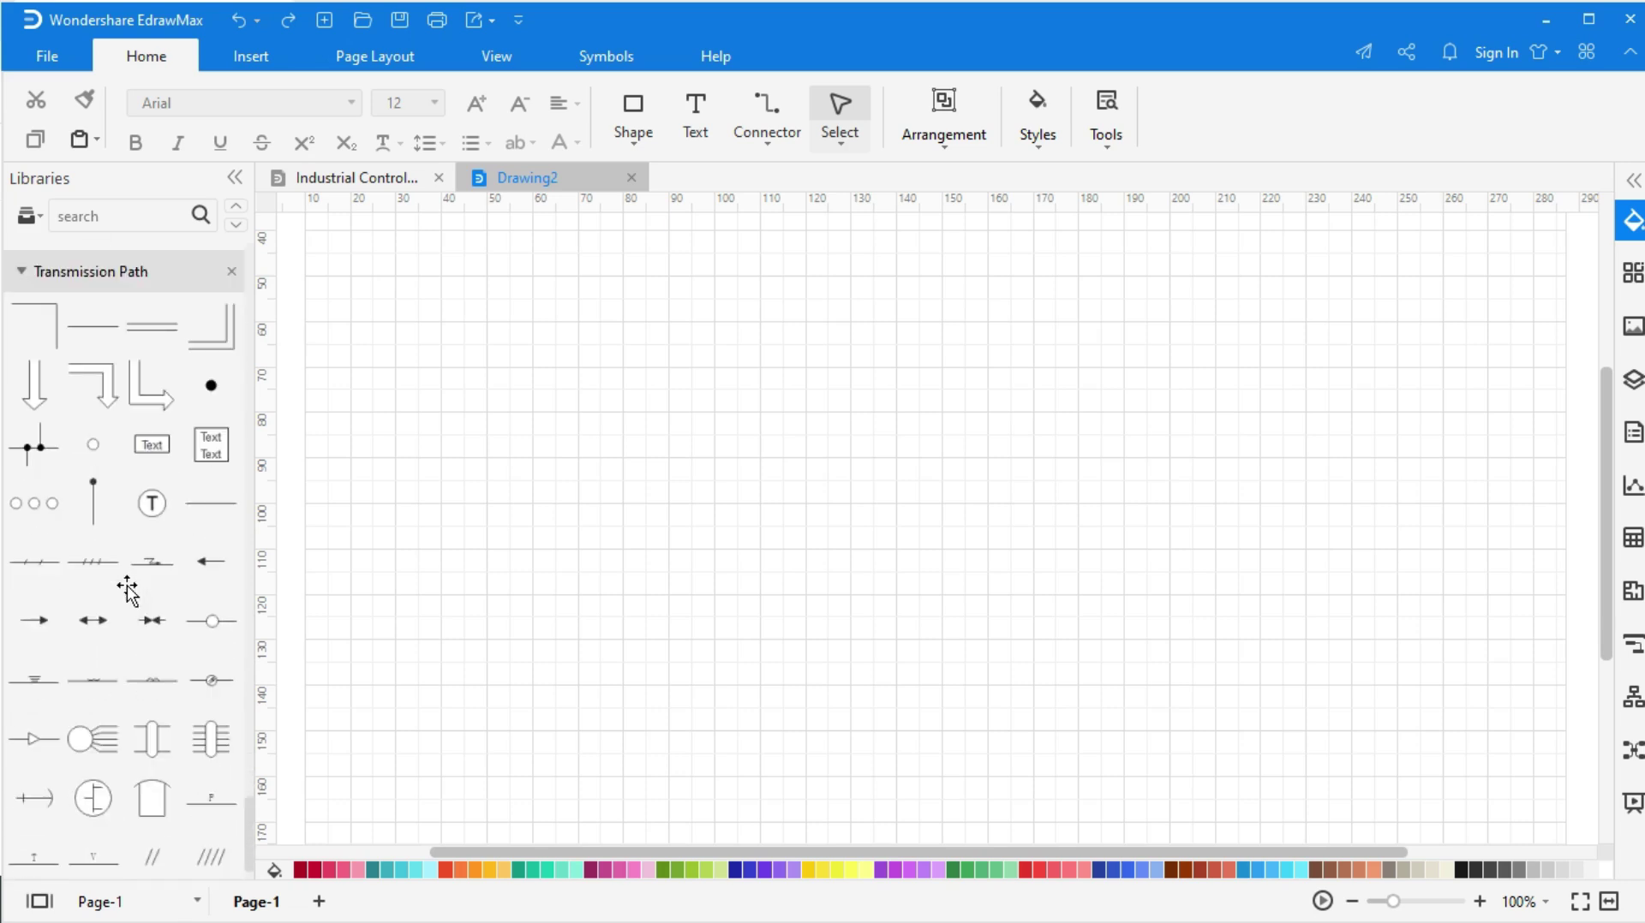
pyautogui.scroll(-1, 127, 589)
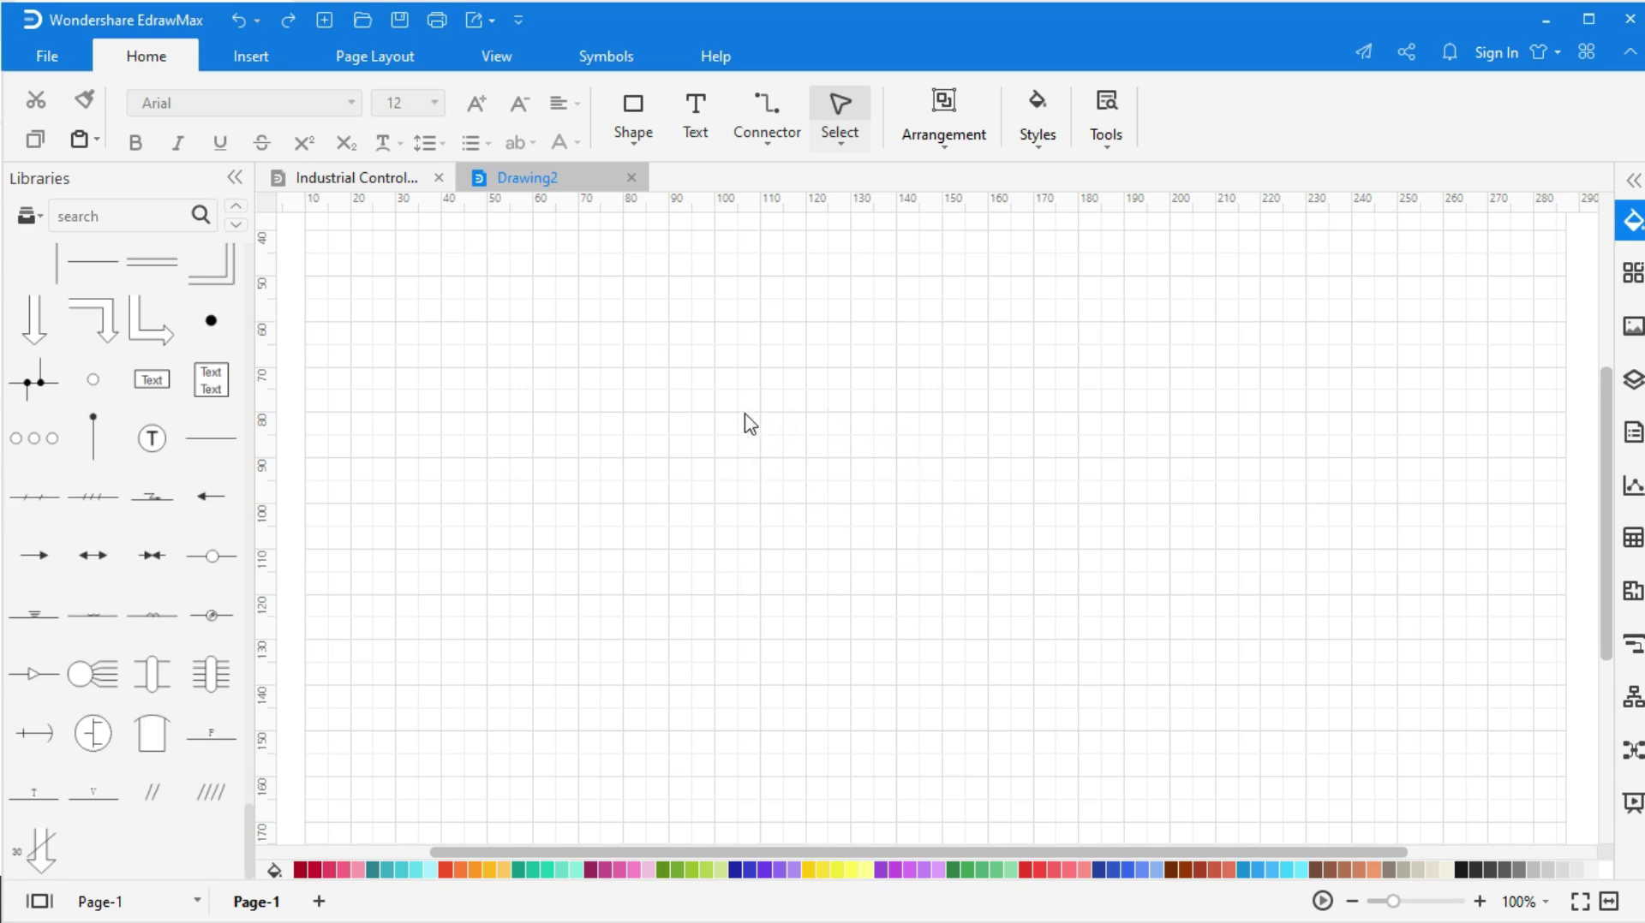
pyautogui.scroll(3, 717, 453)
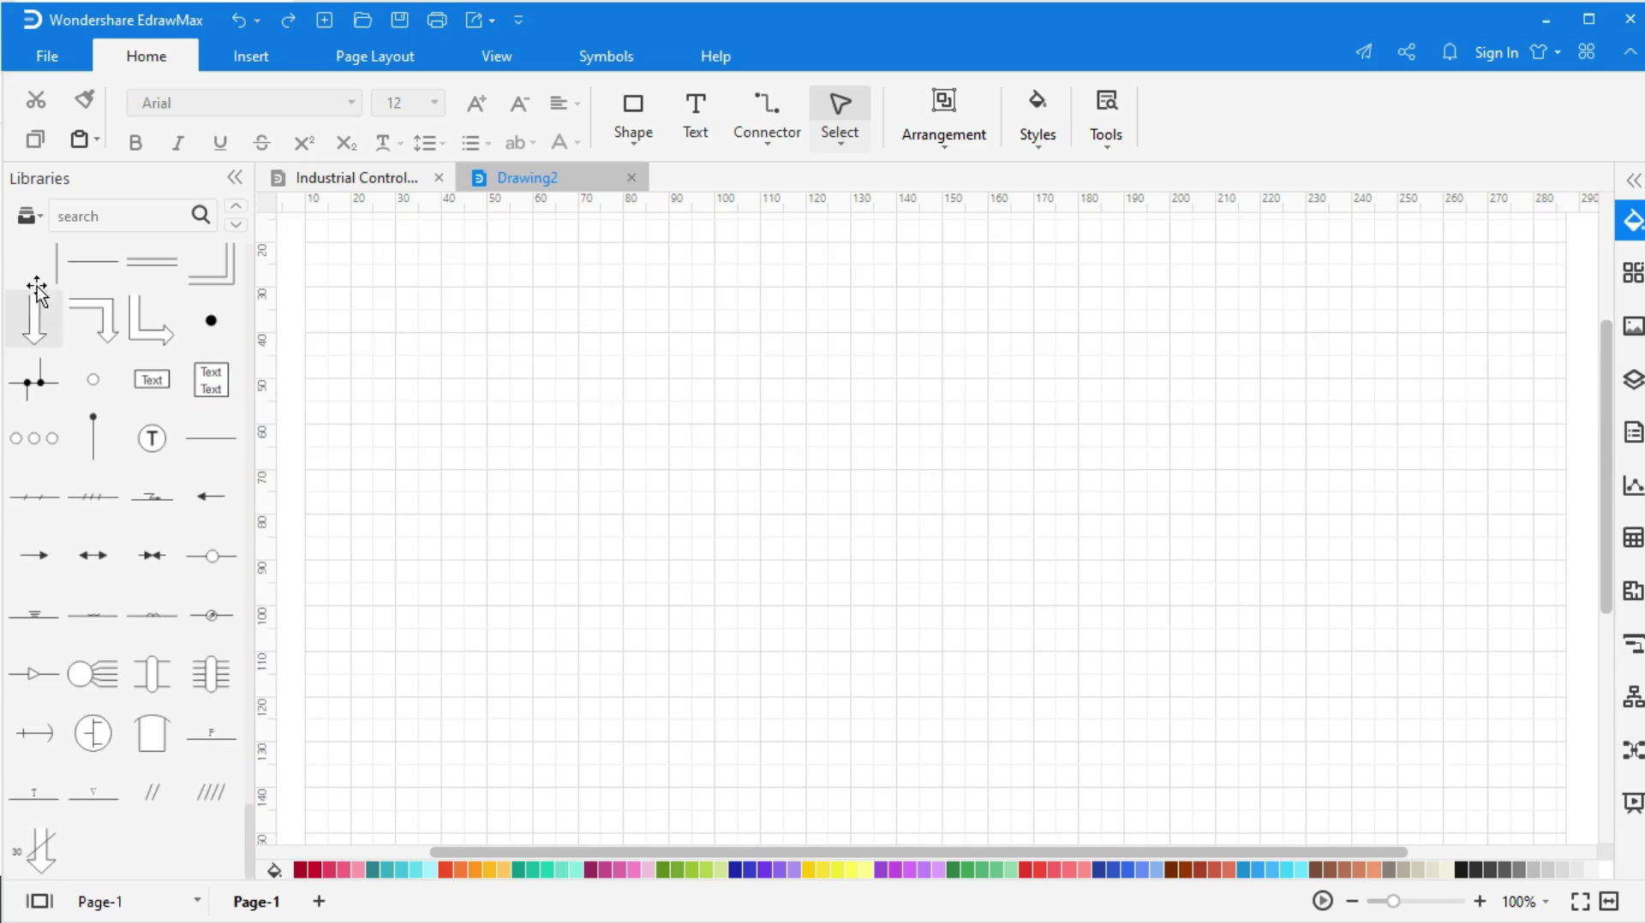
pyautogui.scroll(2, 250, 268)
pyautogui.scroll(10, 250, 268)
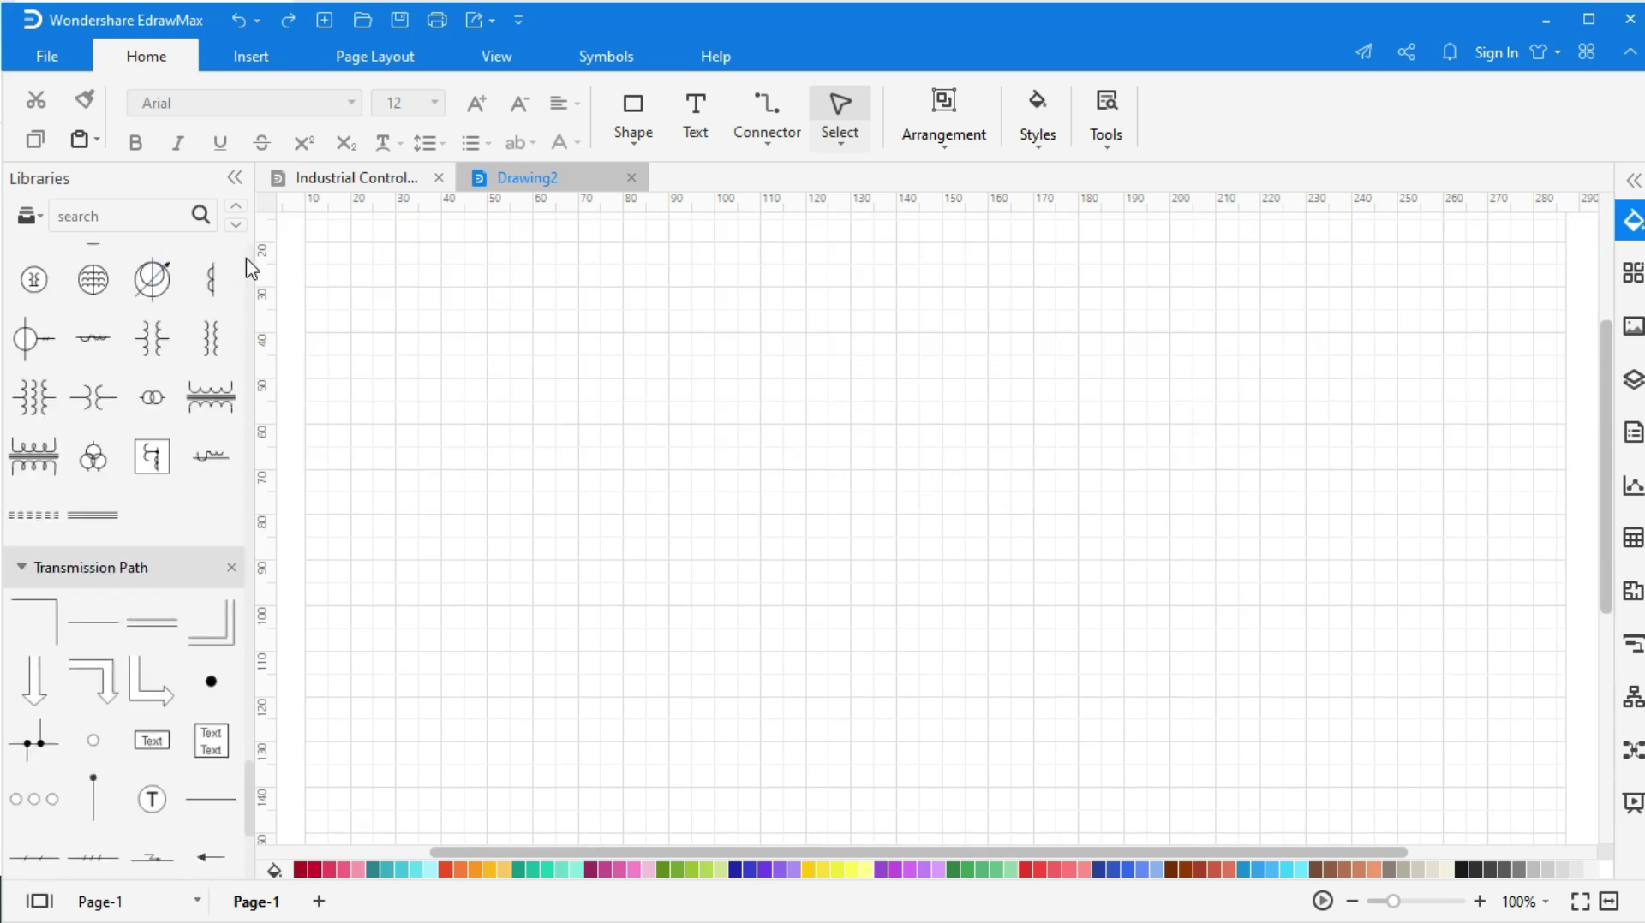
pyautogui.scroll(8, 250, 268)
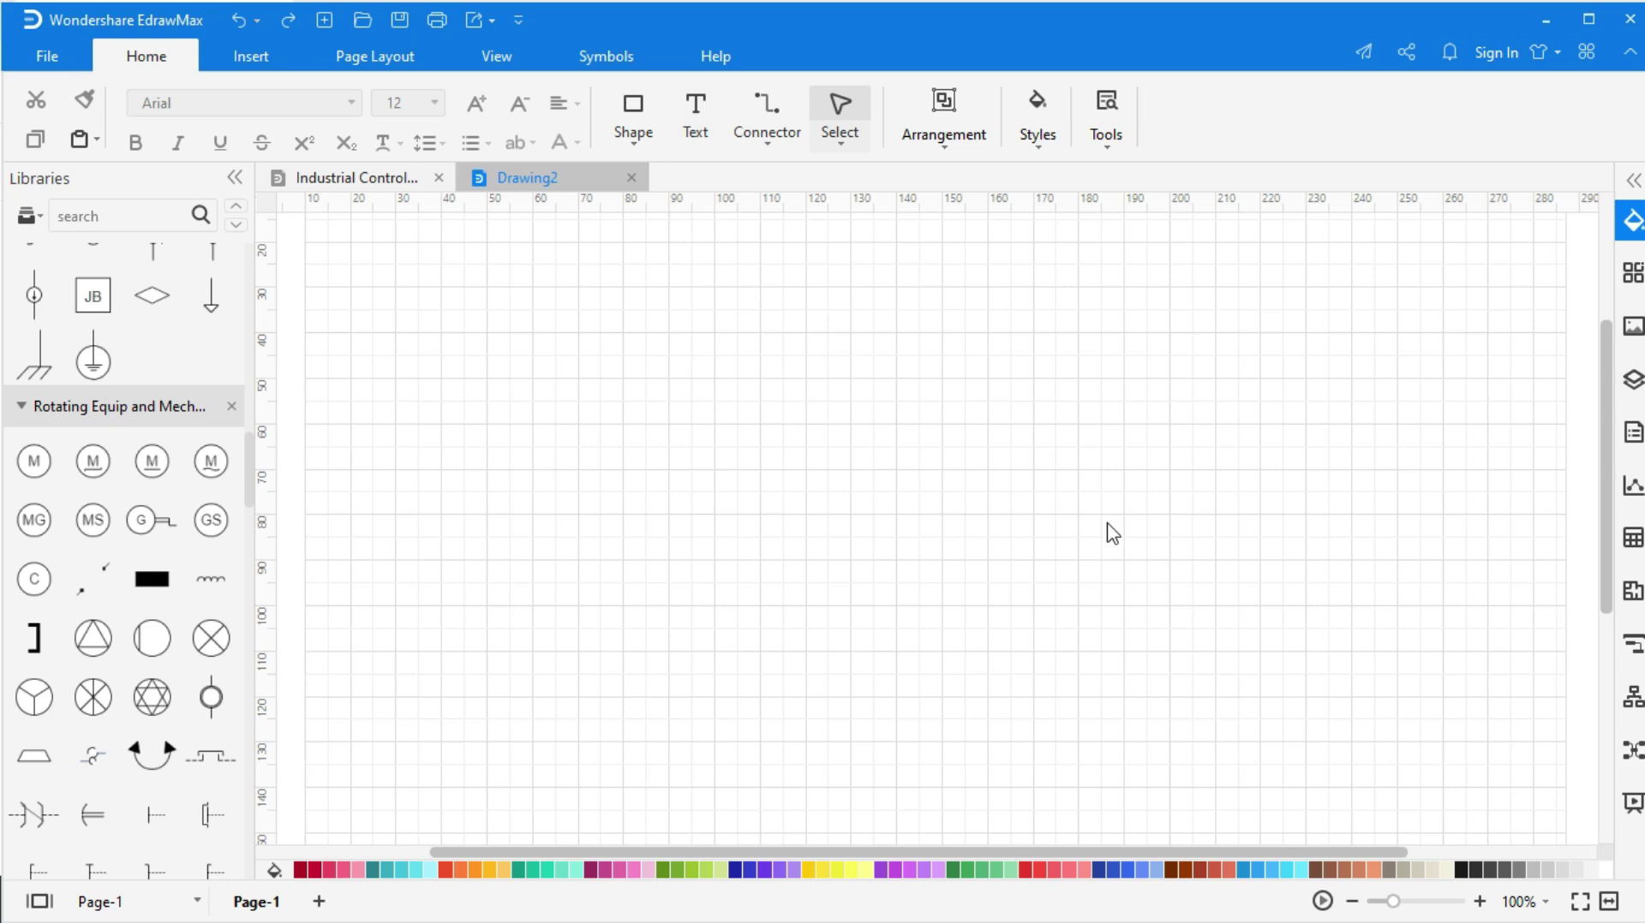
# Step: Add a text box reading "mcb", about 65 mm wide and 20 mm high, near the page's upper middle
pyautogui.click(695, 111)
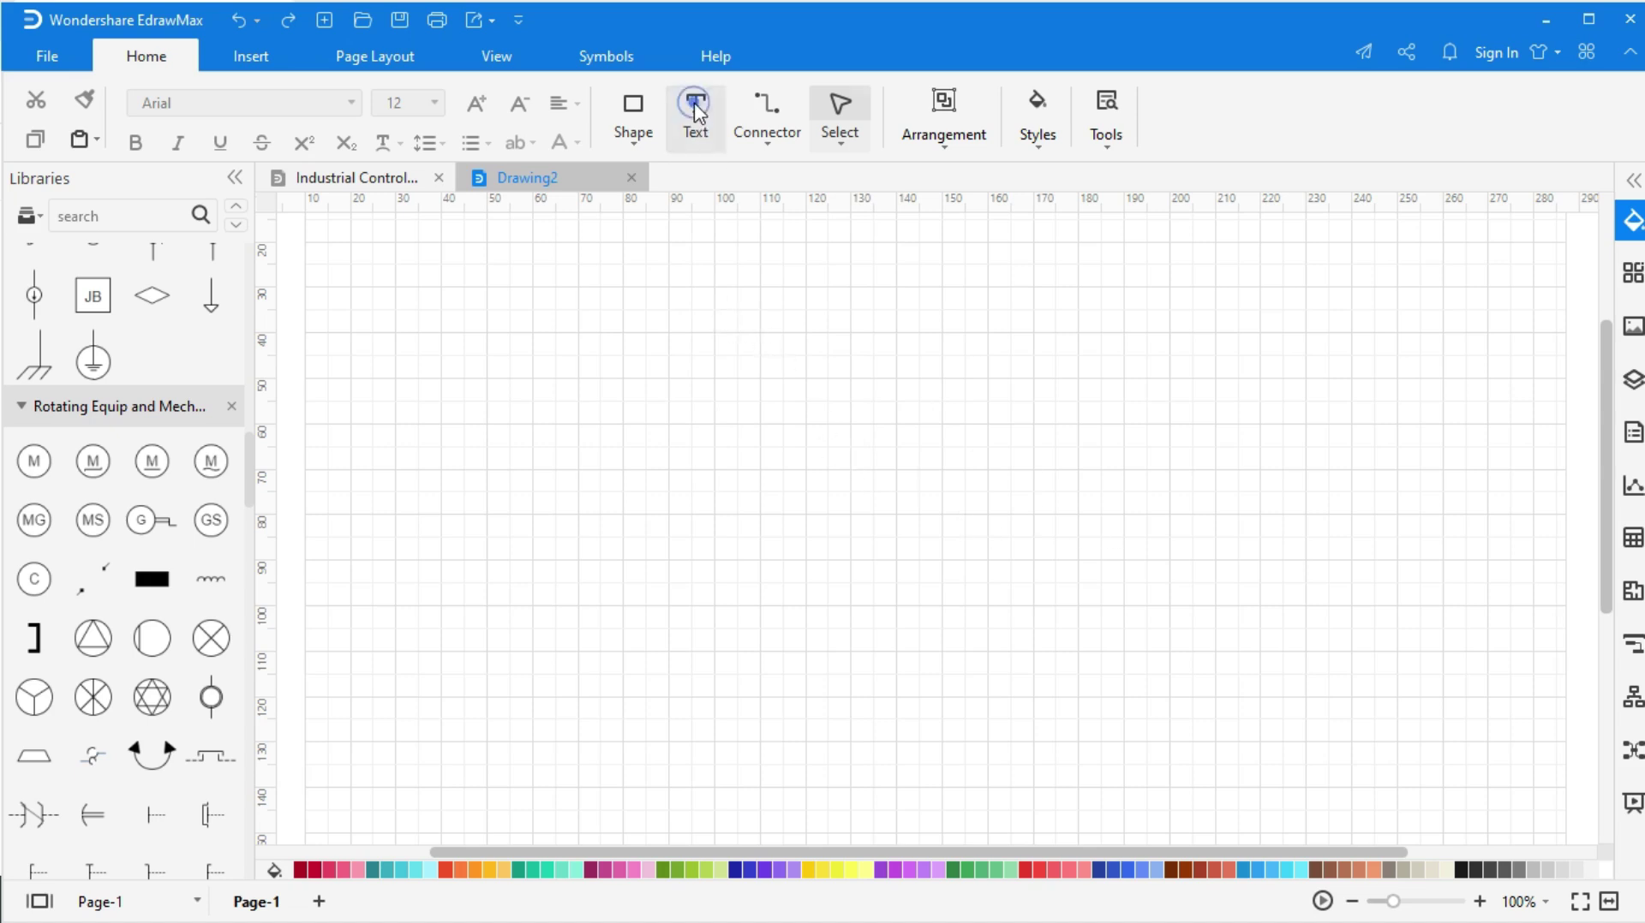
pyautogui.moveTo(703, 356); pyautogui.dragTo(1002, 441)
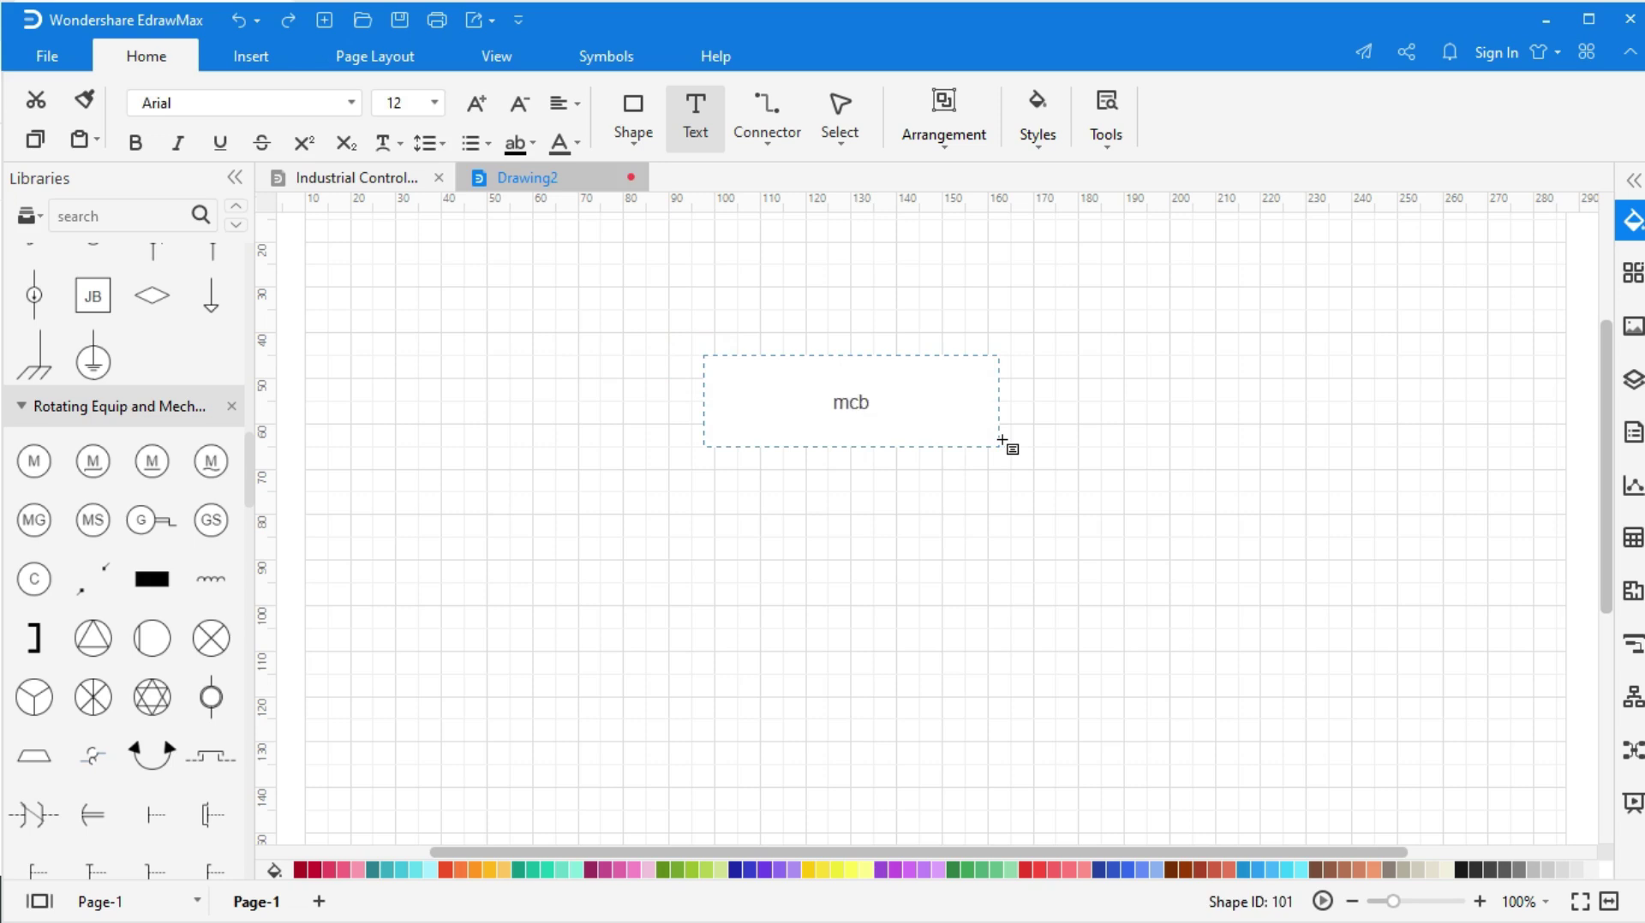
pyautogui.doubleClick(827, 408)
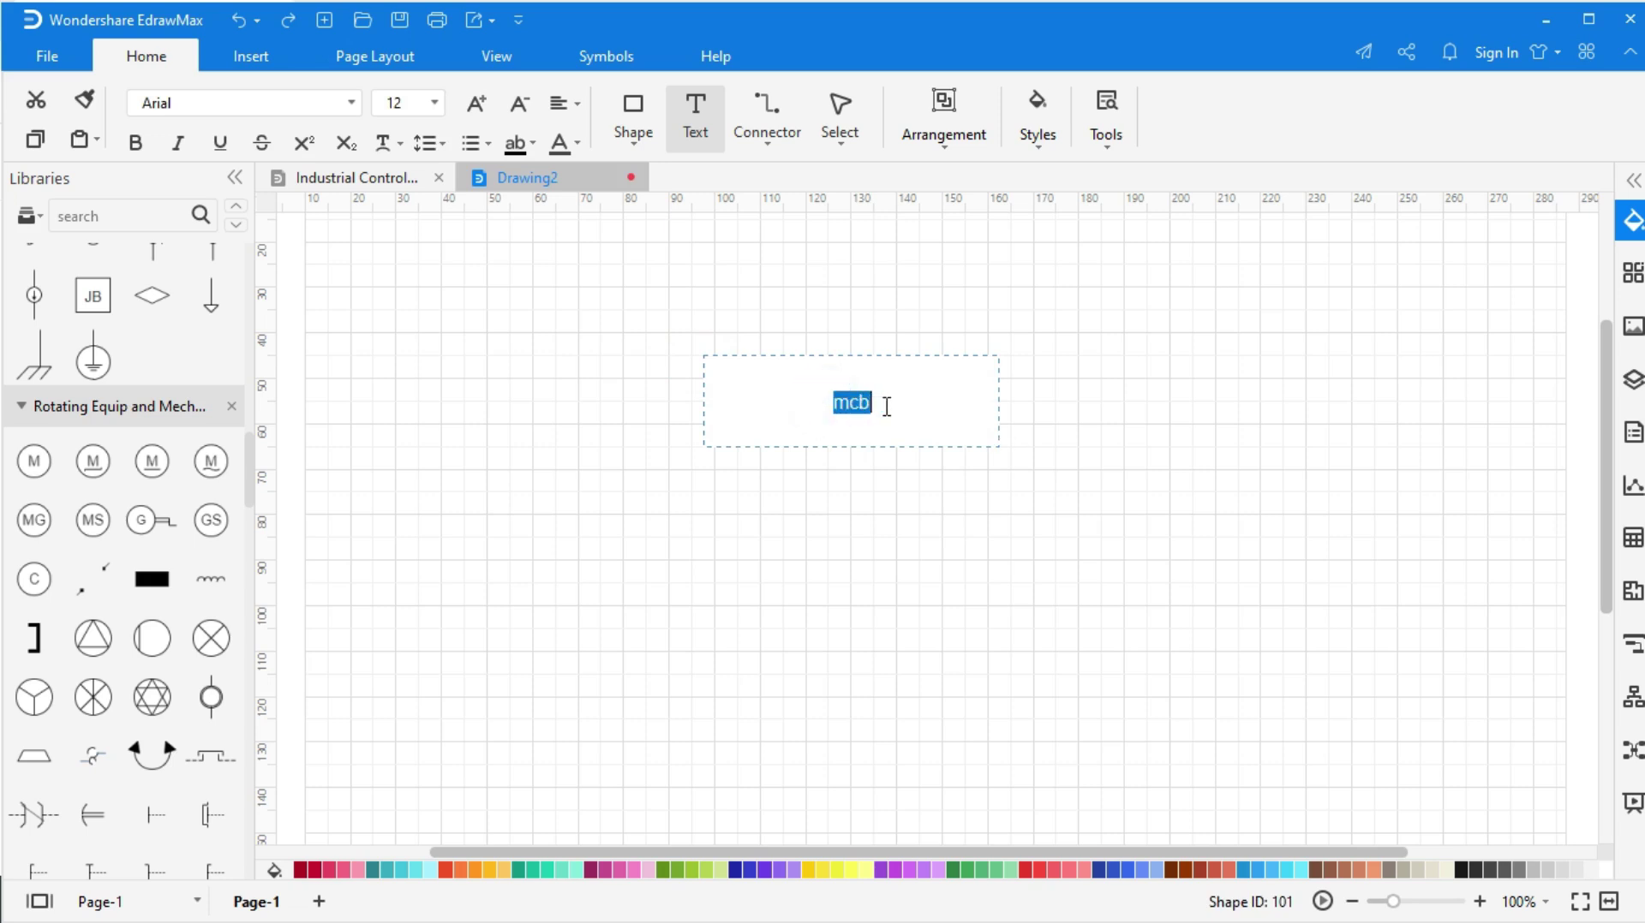
pyautogui.click(1073, 398)
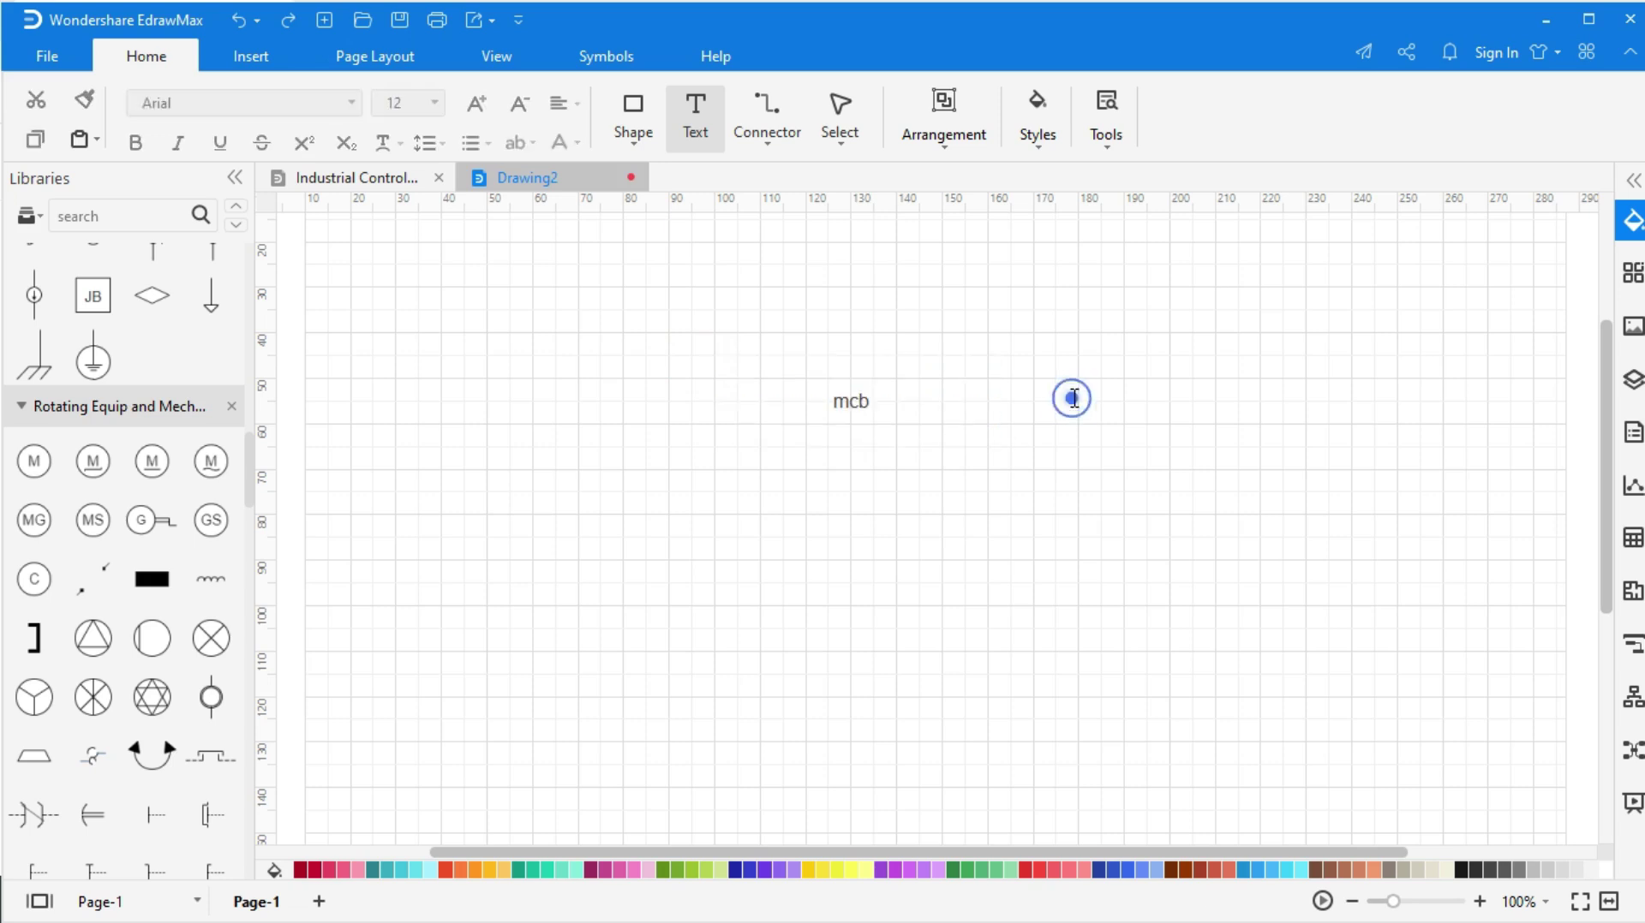
# Step: Draw a vertical line about 25 mm long beside the mcb text with the Straight Connector tool
pyautogui.click(768, 105)
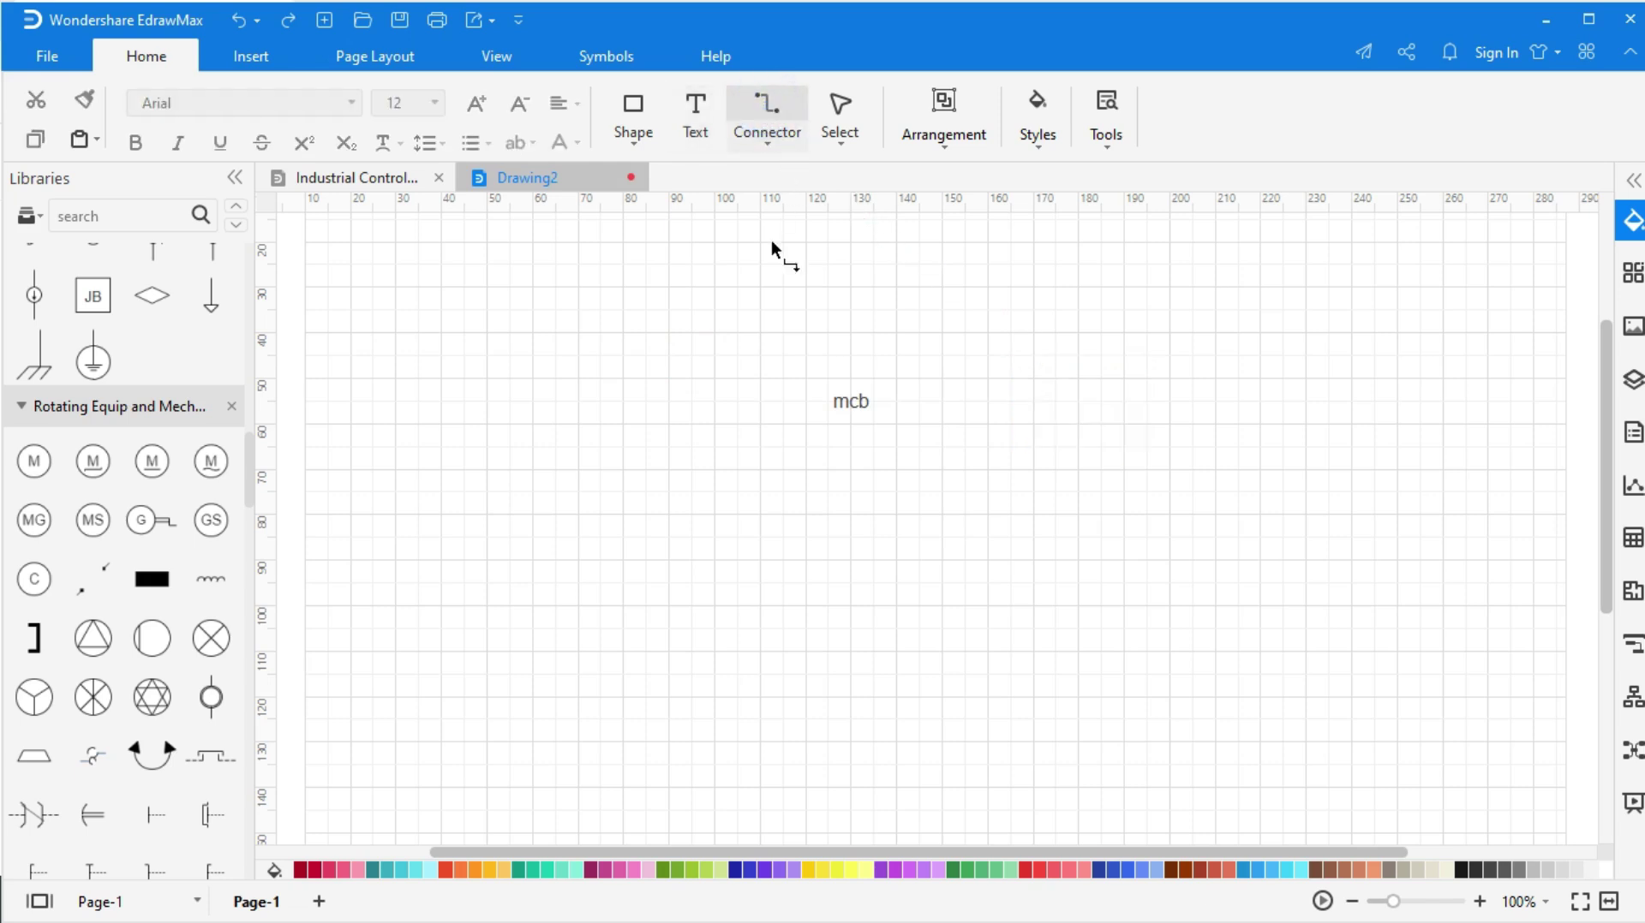
pyautogui.click(766, 144)
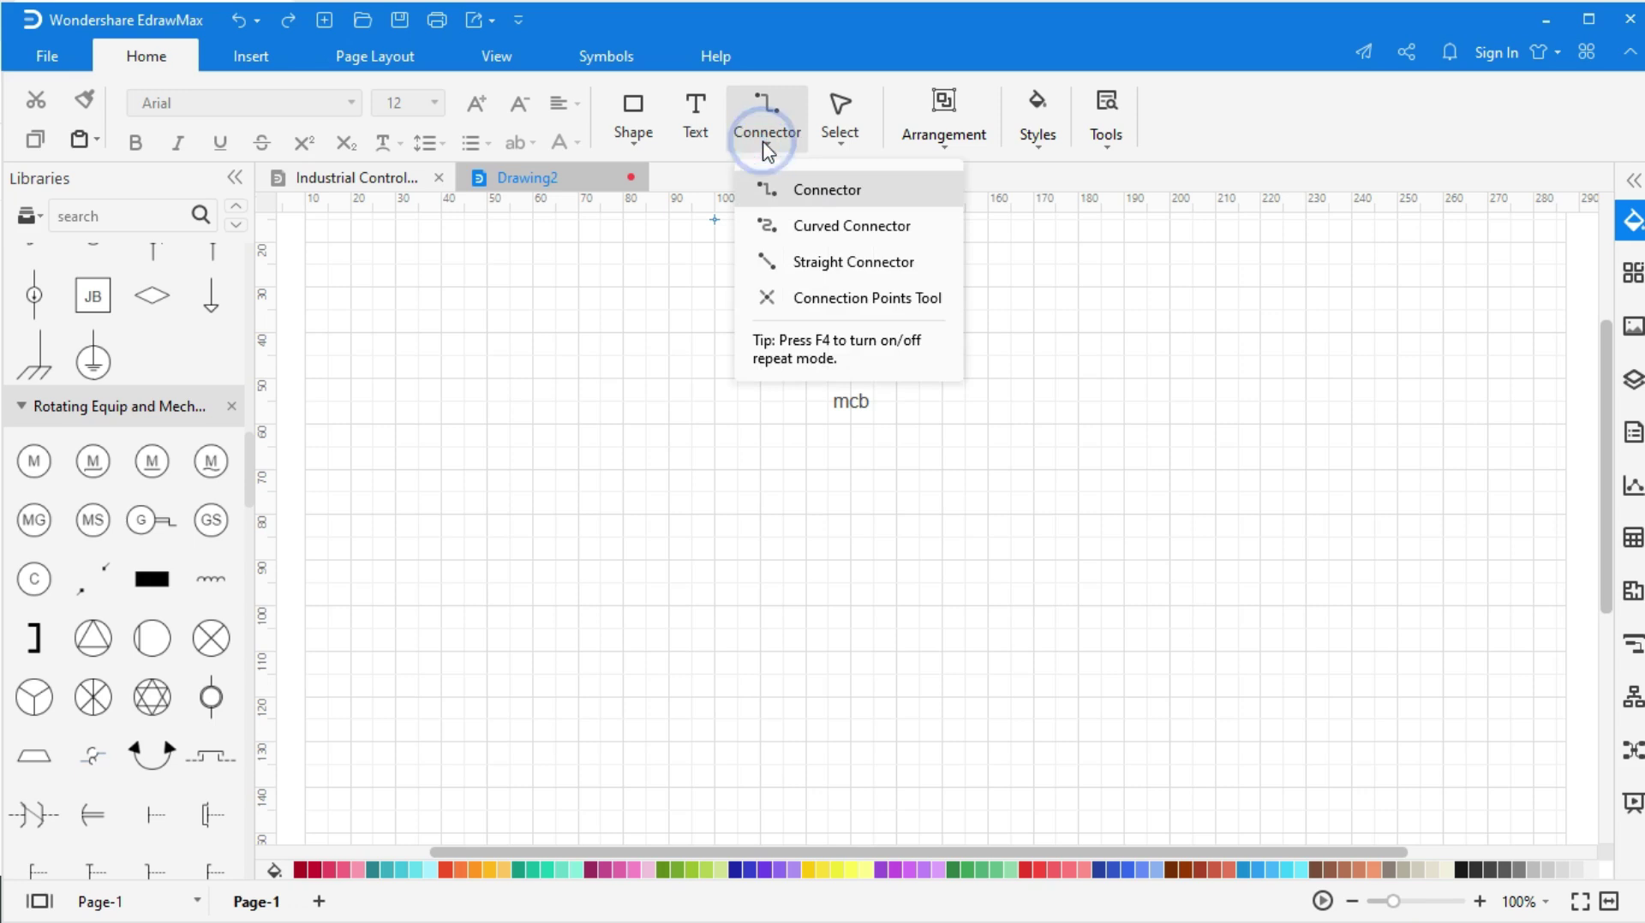
pyautogui.click(805, 266)
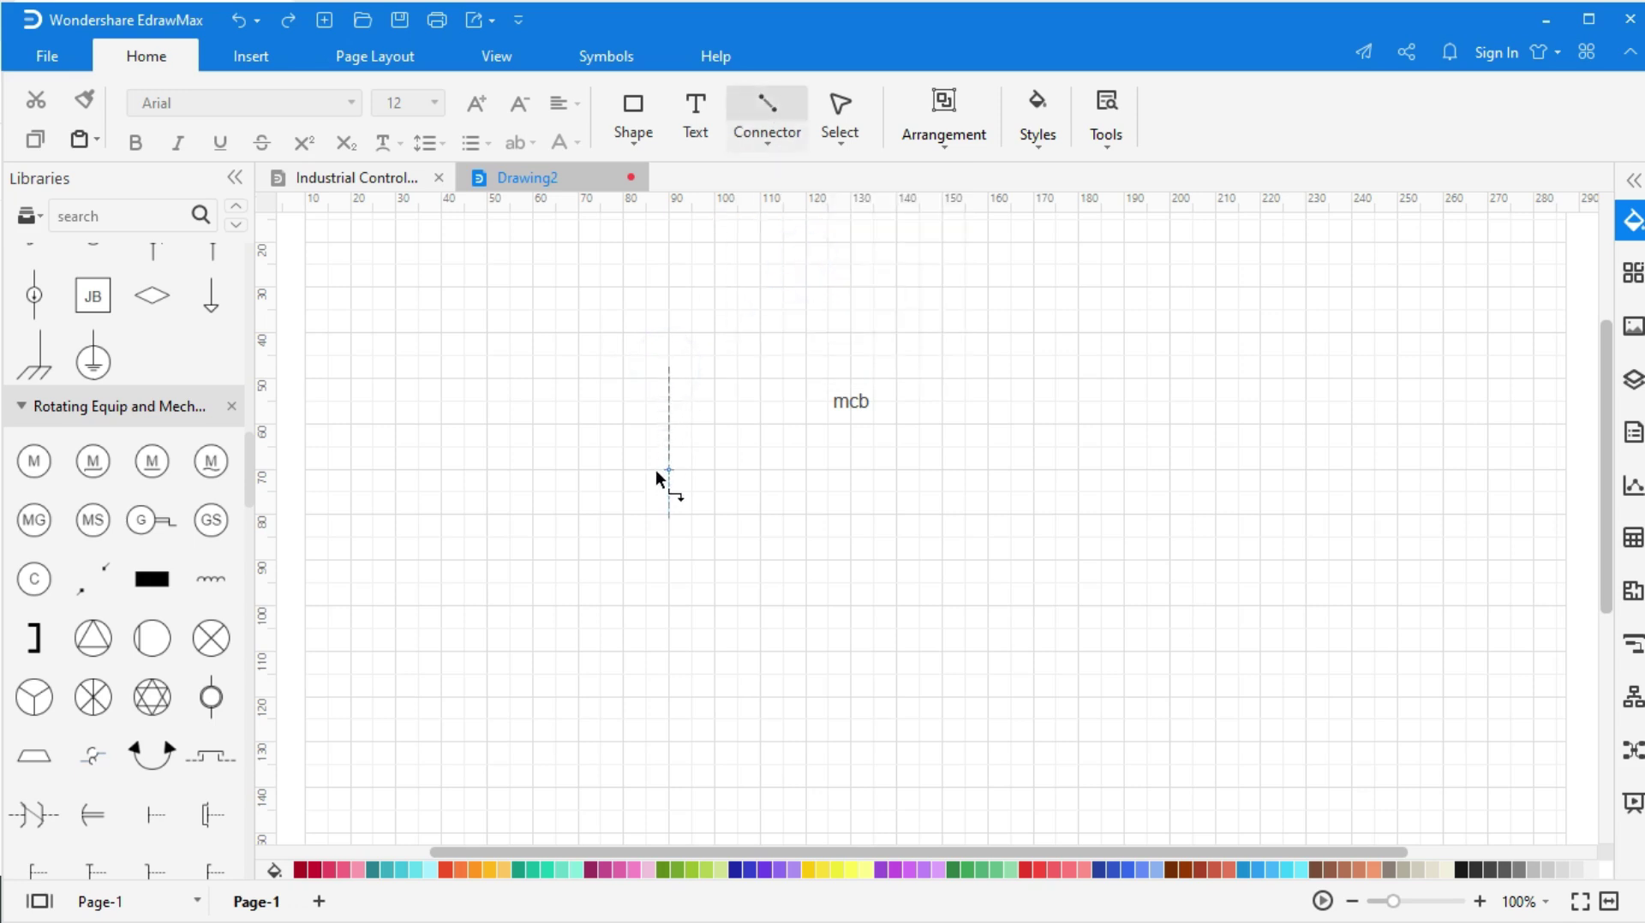
pyautogui.moveTo(660, 488); pyautogui.dragTo(665, 484)
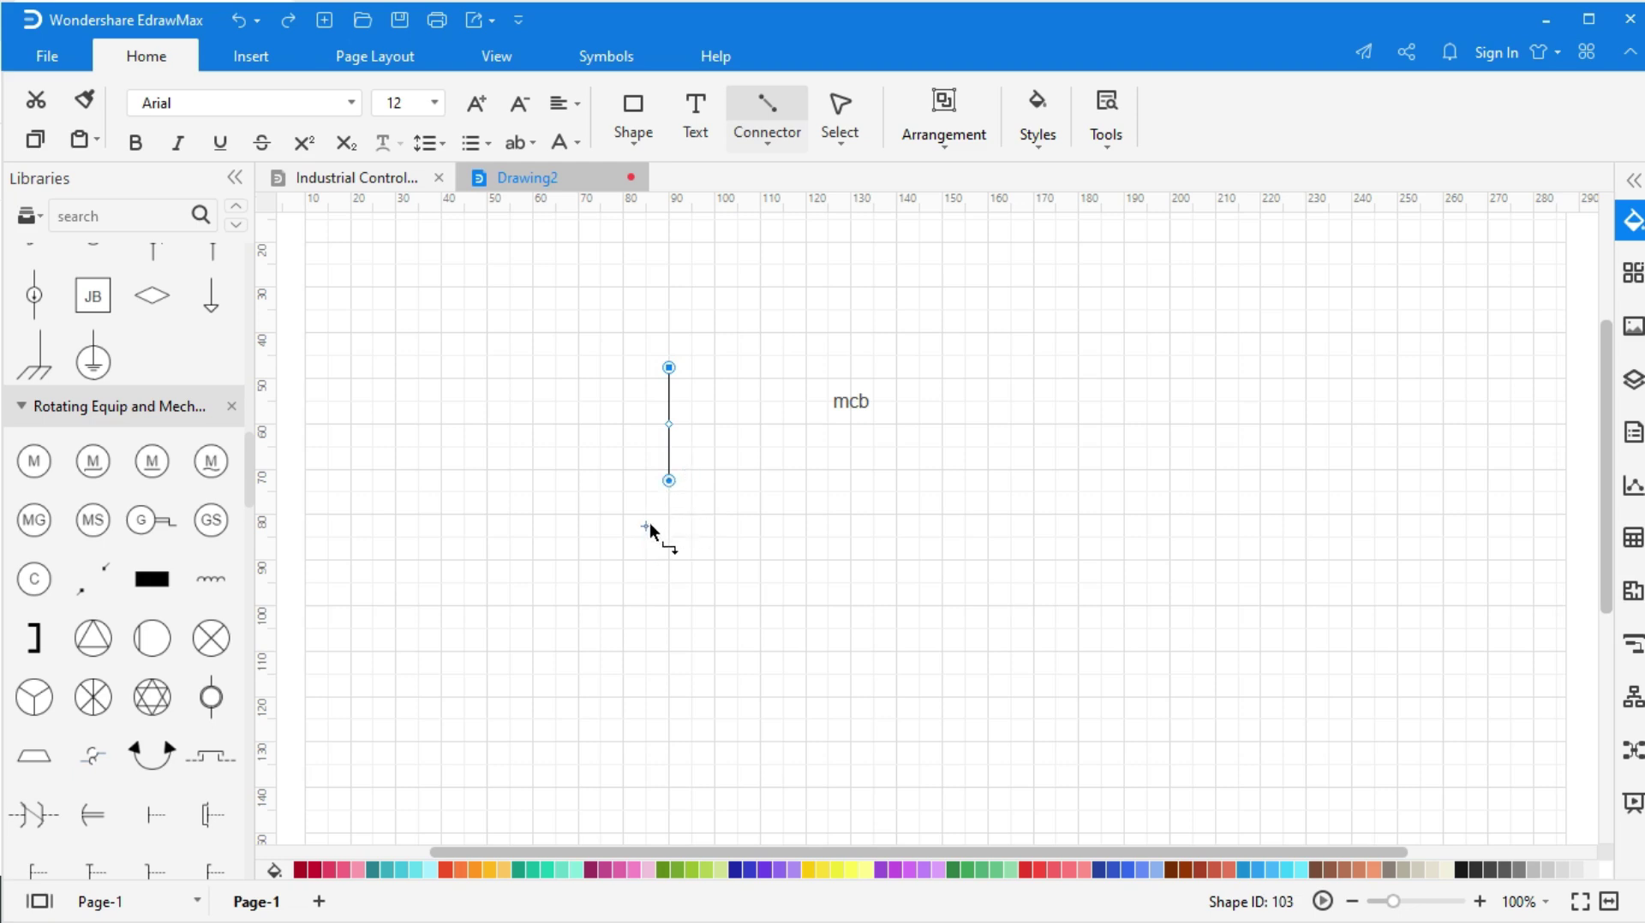
# Step: Remove the vertical connector line and the mcb text from the page
pyautogui.moveTo(621, 309); pyautogui.dragTo(893, 473)
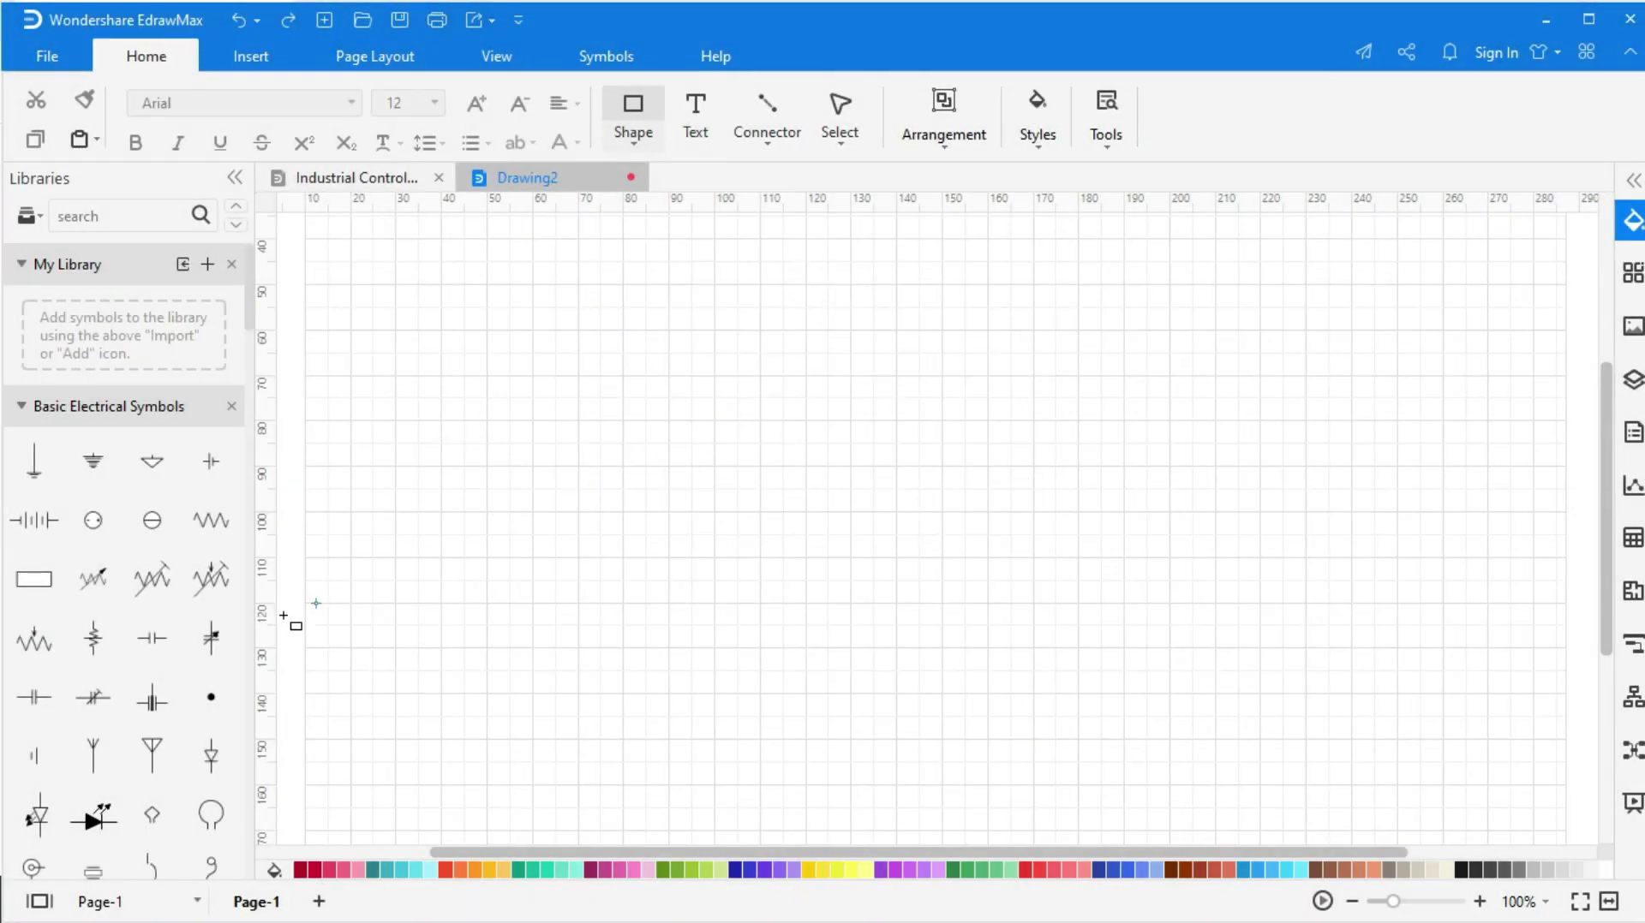
# Step: Place the half-filled rectangle symbol from the Basic Electrical Symbols library slightly below the middle of the drawing area
pyautogui.moveTo(159, 631); pyautogui.dragTo(994, 695)
pyautogui.moveTo(246, 268); pyautogui.dragTo(252, 443)
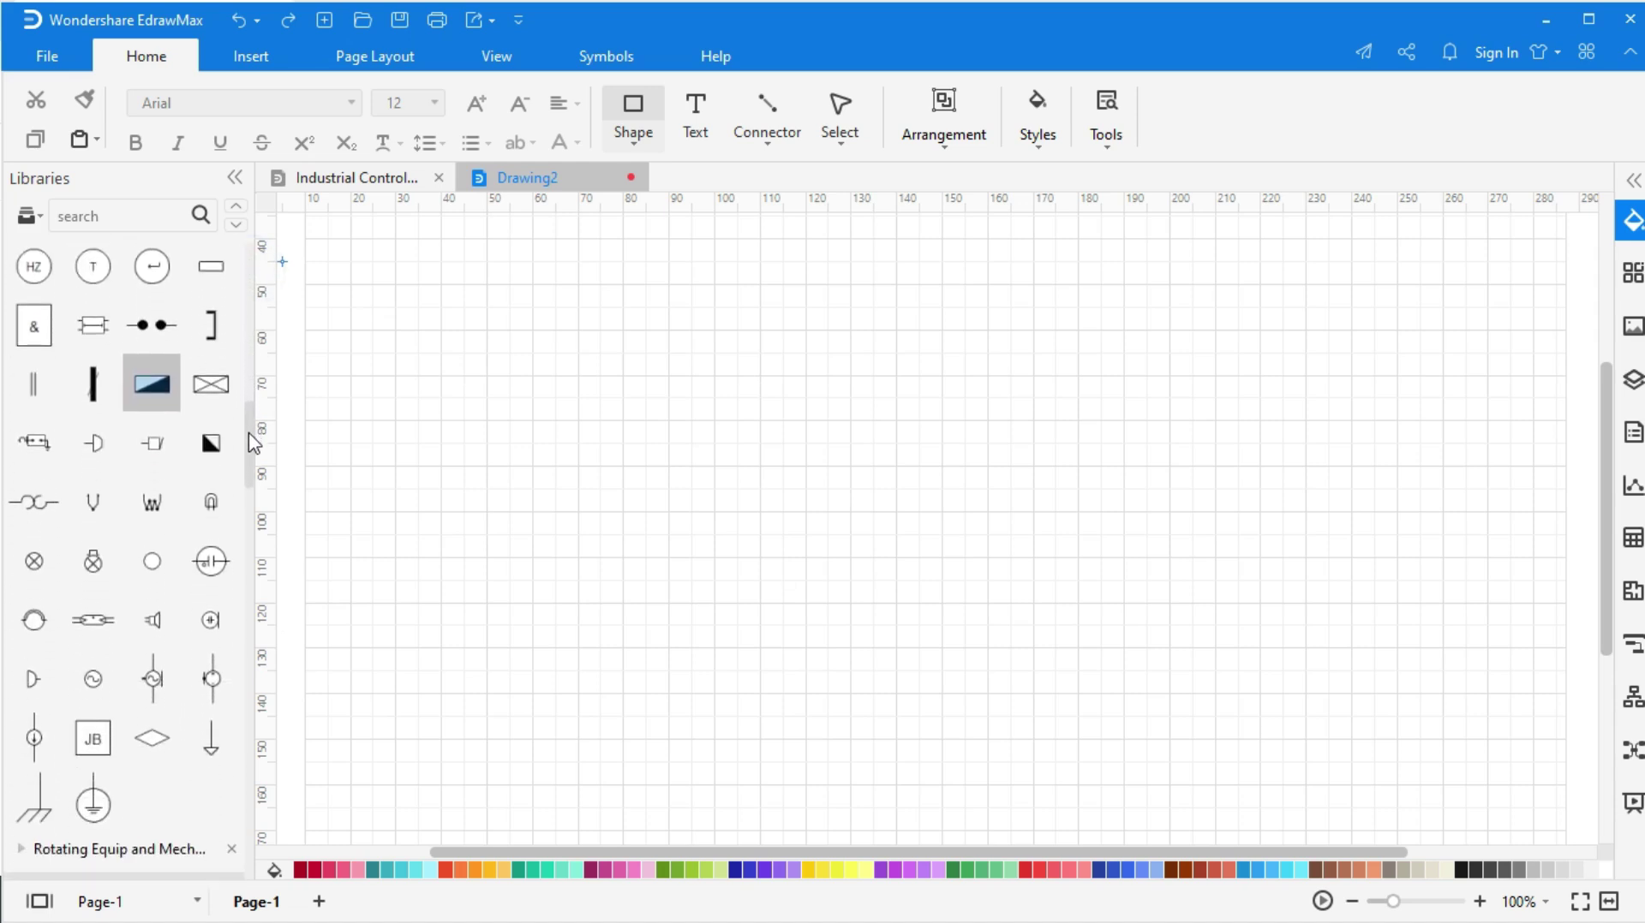
pyautogui.moveTo(150, 384); pyautogui.dragTo(927, 658)
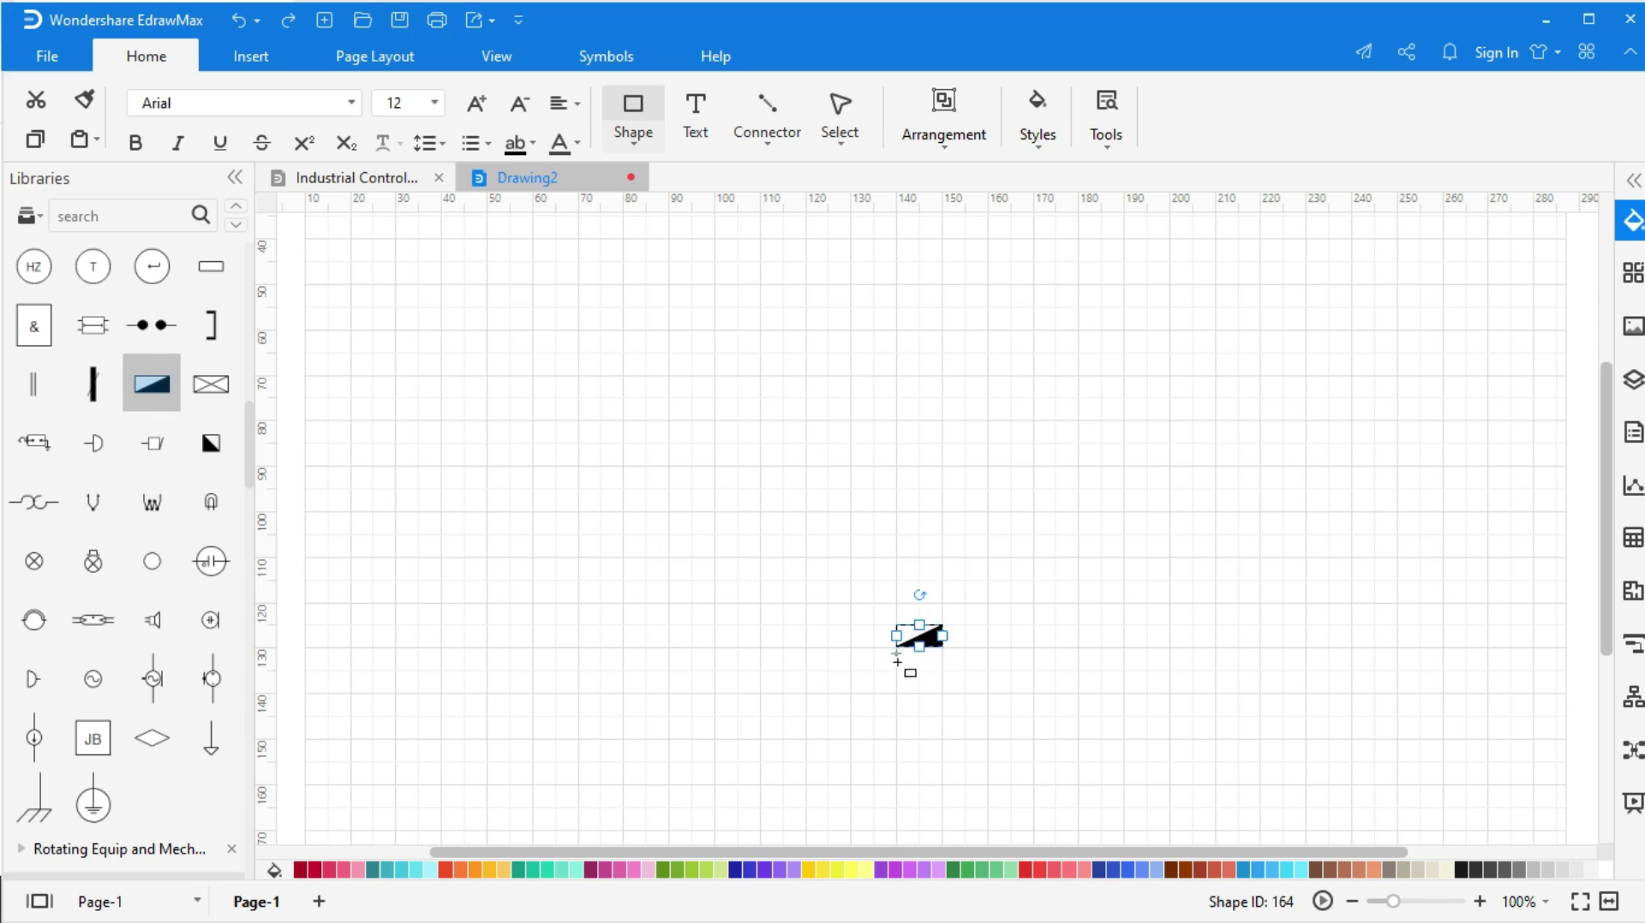
# Step: Place the Circuit breaker 1P and Make Contact symbols from the Switches and Relays library above the half-filled rectangle
pyautogui.moveTo(248, 421); pyautogui.dragTo(246, 507)
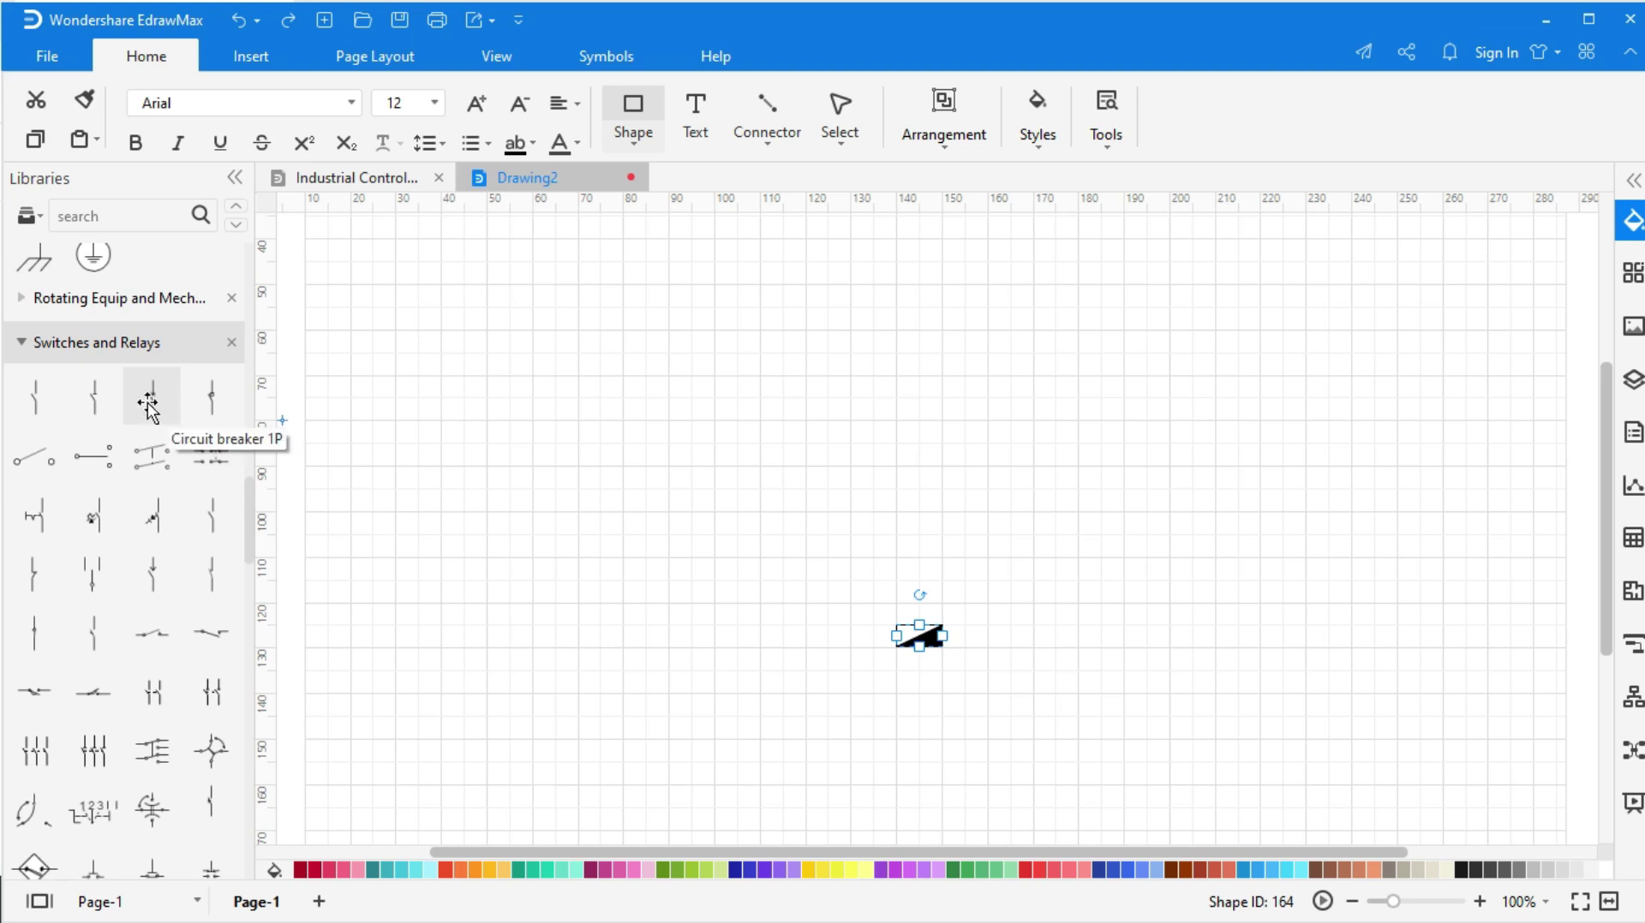
pyautogui.moveTo(151, 406); pyautogui.dragTo(961, 423)
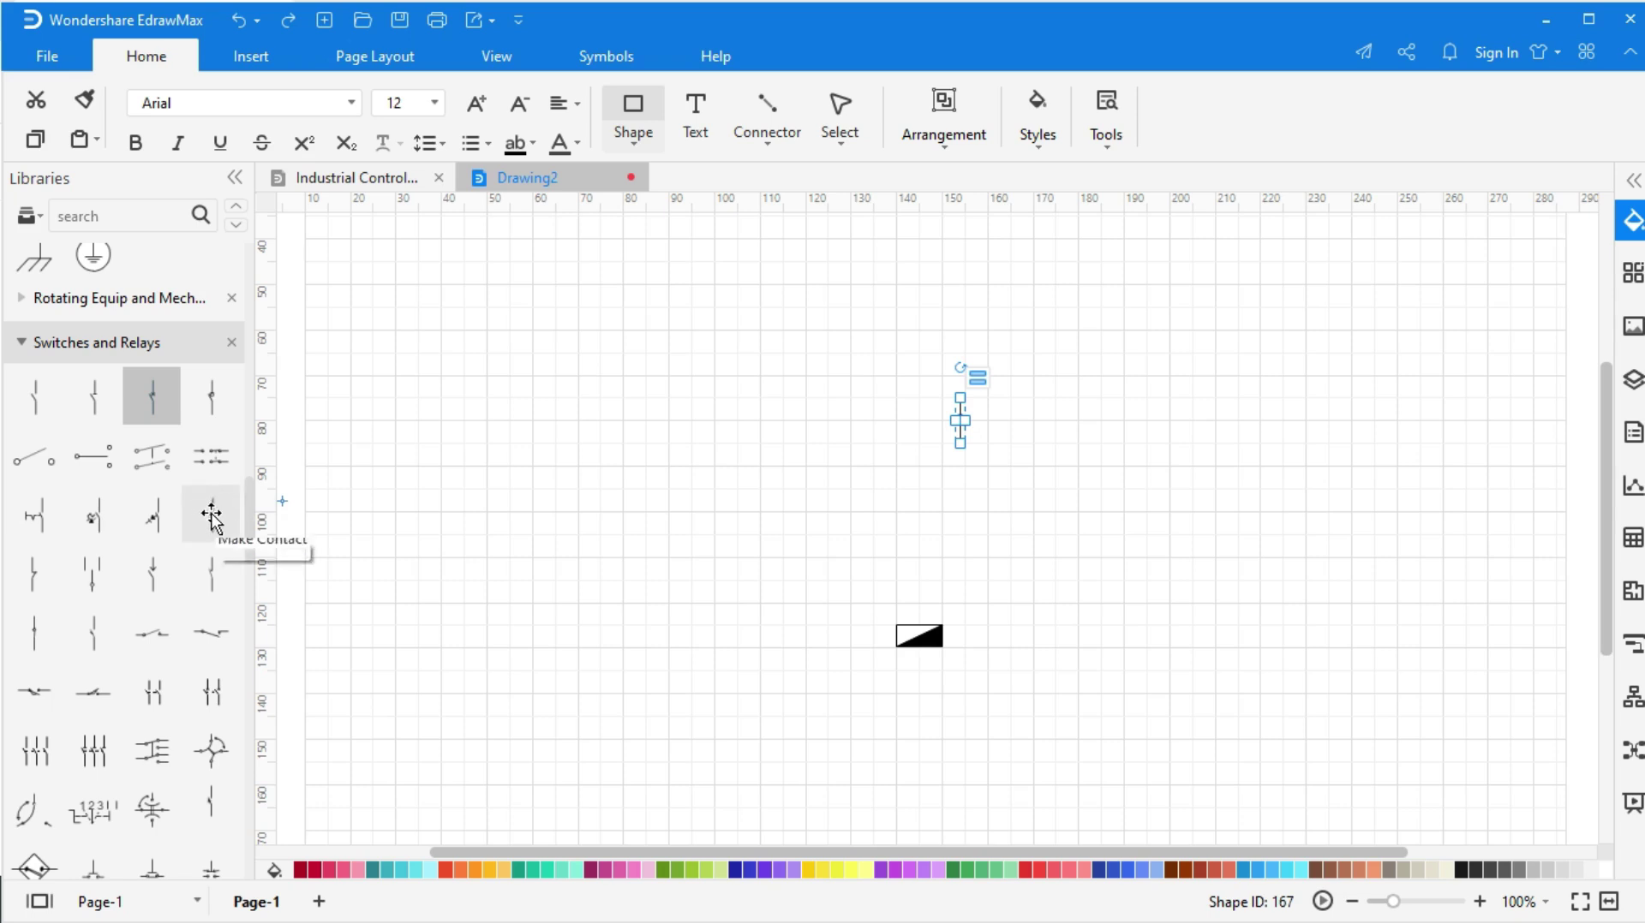
pyautogui.moveTo(211, 519); pyautogui.dragTo(827, 582)
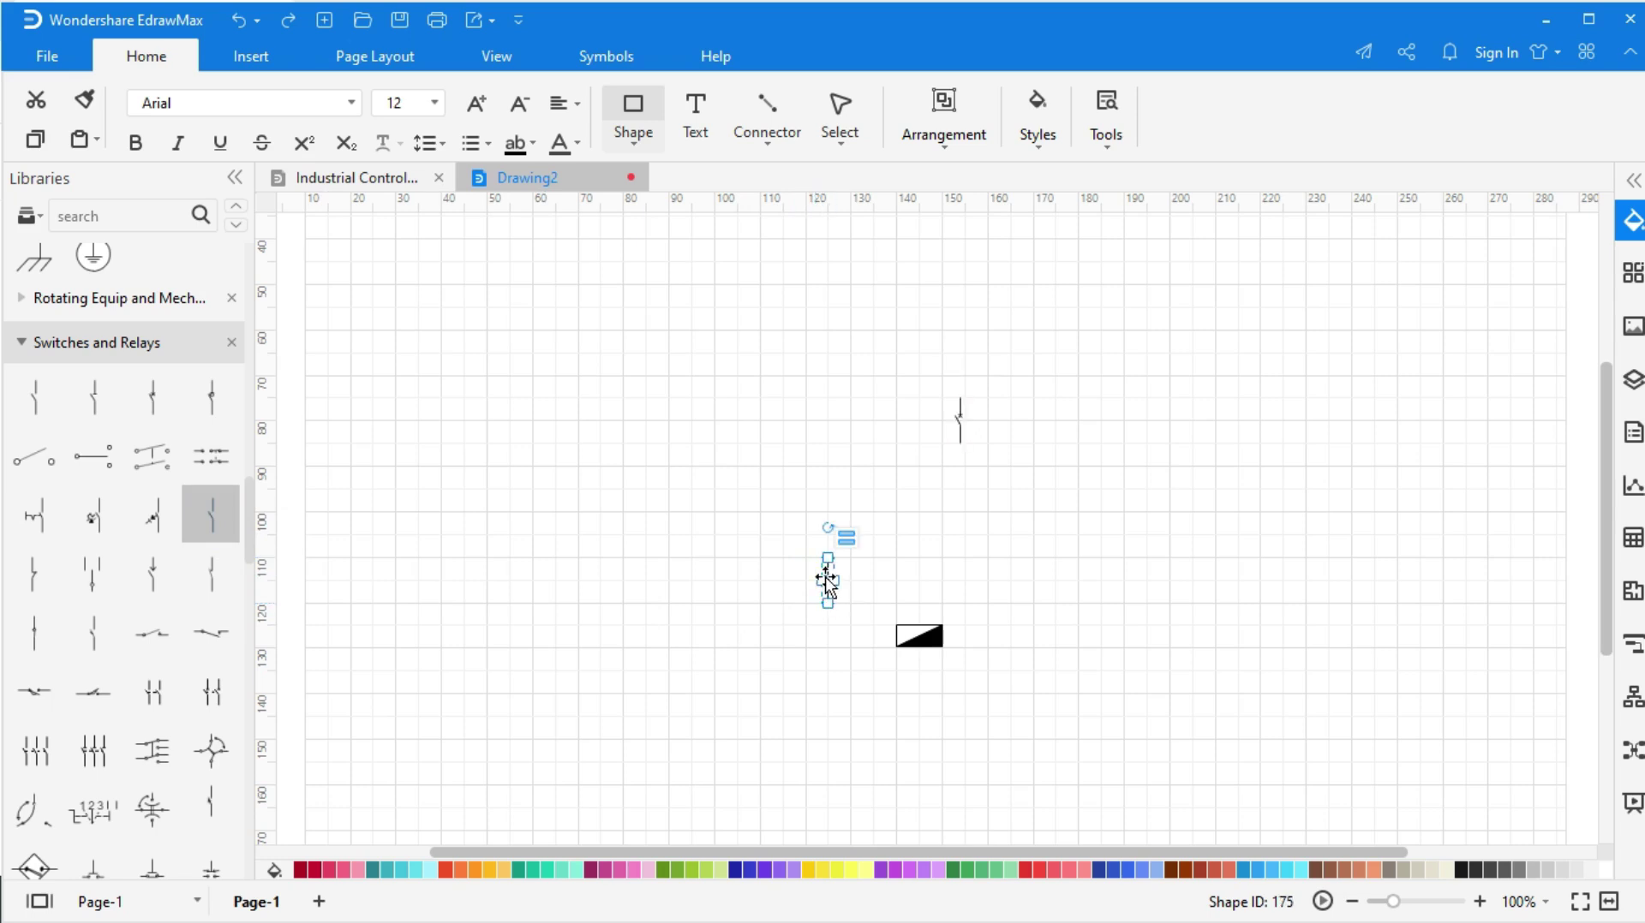
# Step: Add the open and closed pushbutton symbols and the overload contact symbol from Switches and Relays beside the make contact
pyautogui.moveTo(247, 499); pyautogui.dragTo(241, 557)
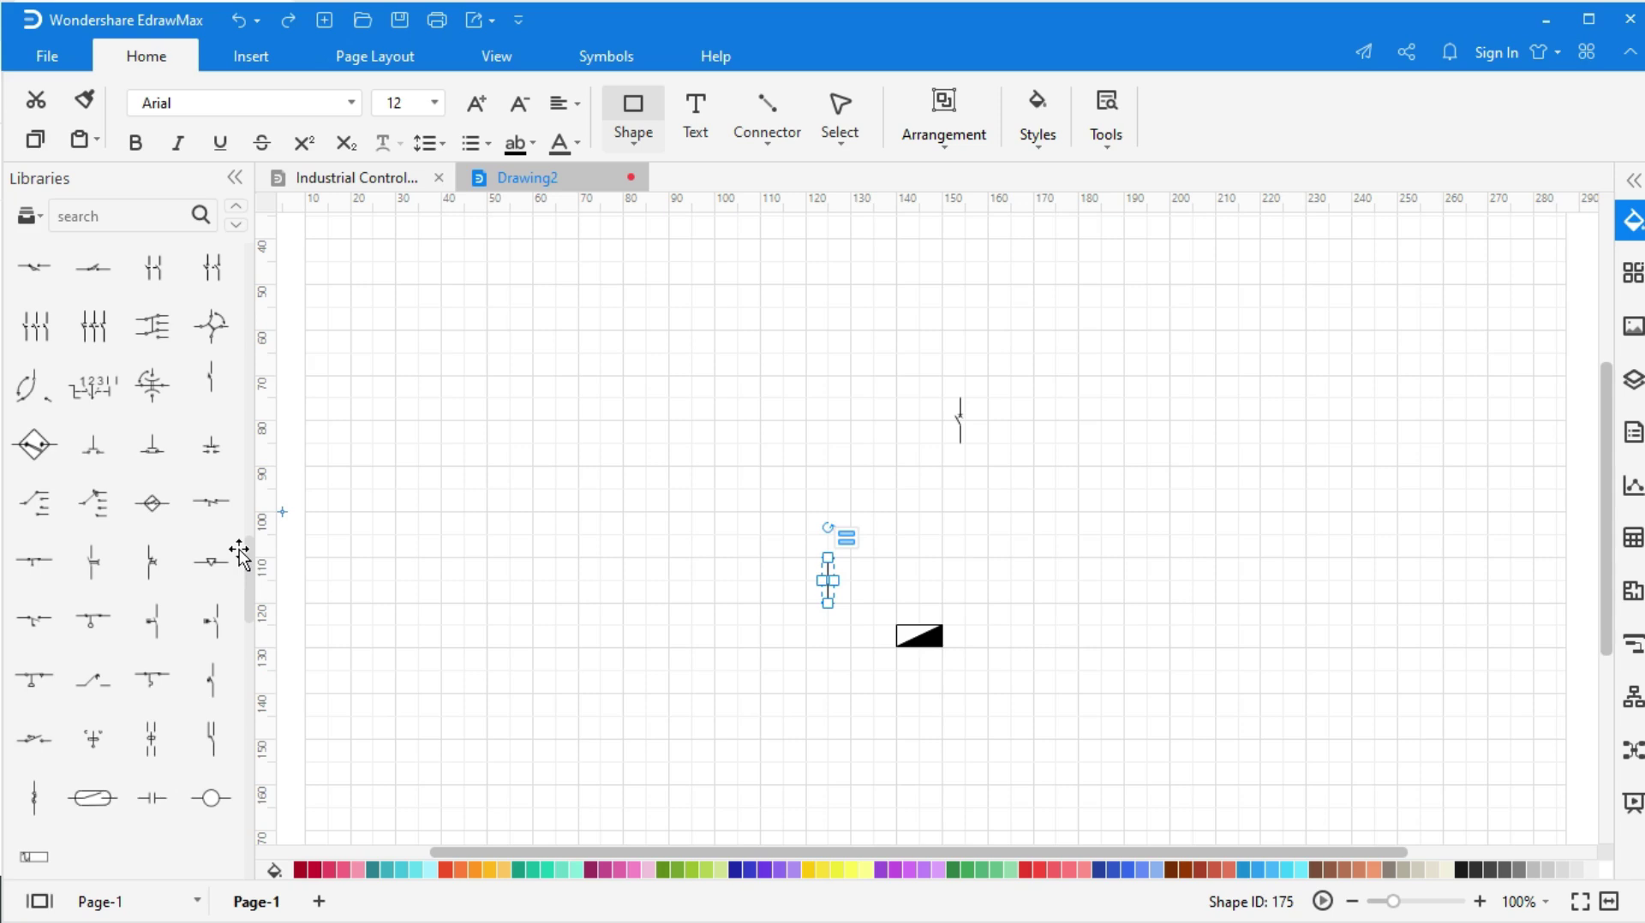
pyautogui.moveTo(101, 449); pyautogui.dragTo(742, 505)
pyautogui.moveTo(153, 451); pyautogui.dragTo(668, 481)
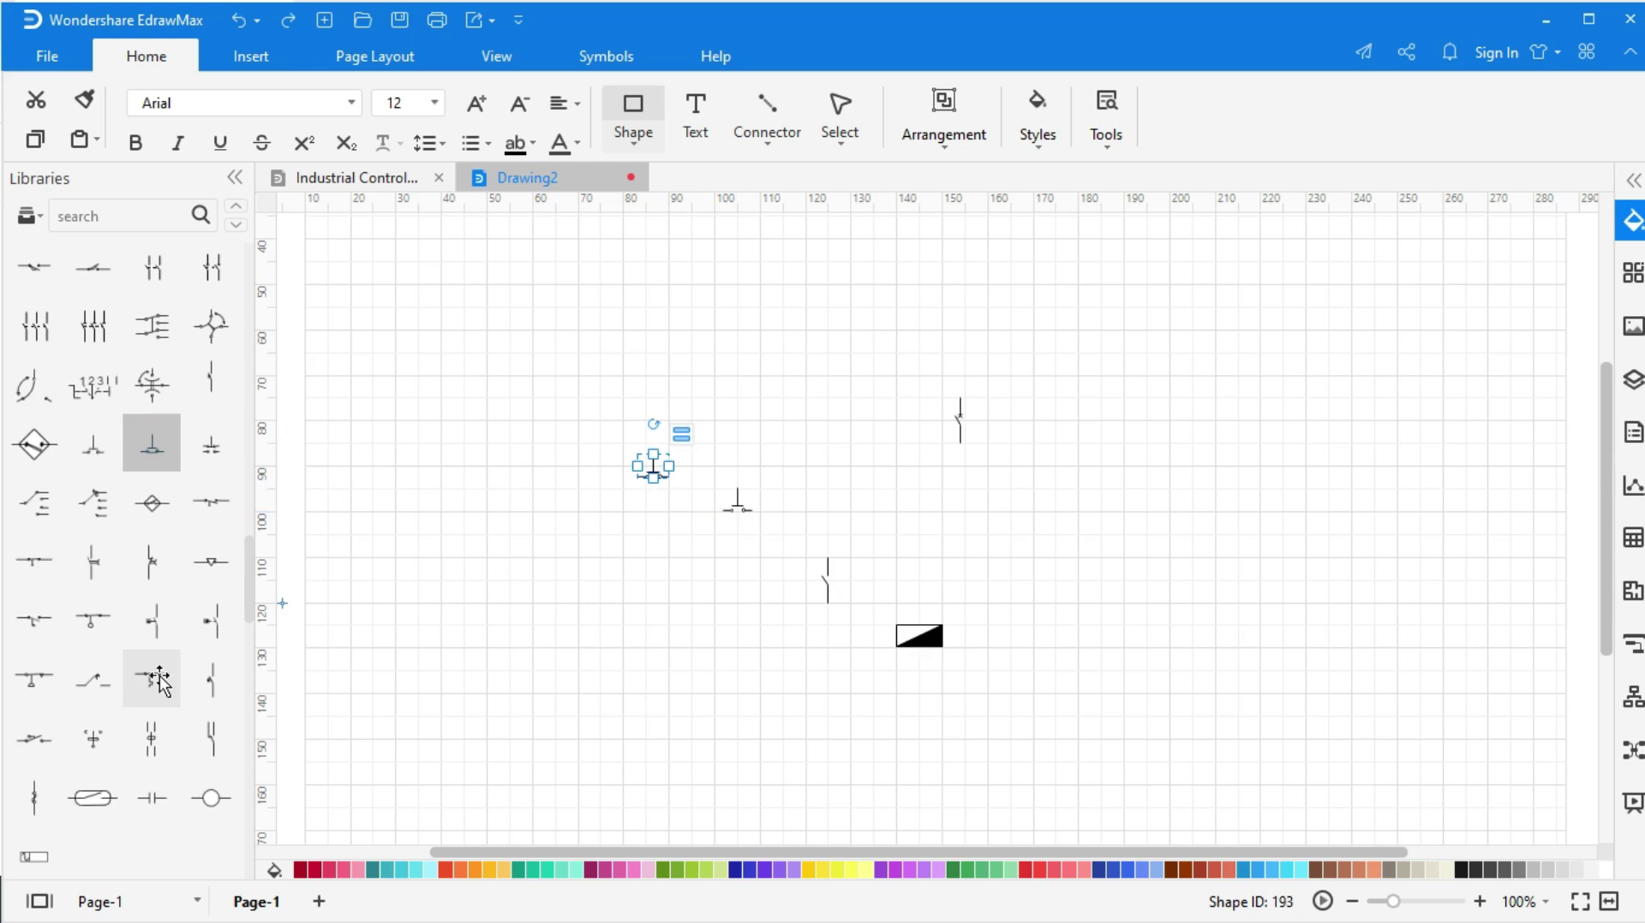
pyautogui.moveTo(156, 684); pyautogui.dragTo(730, 582)
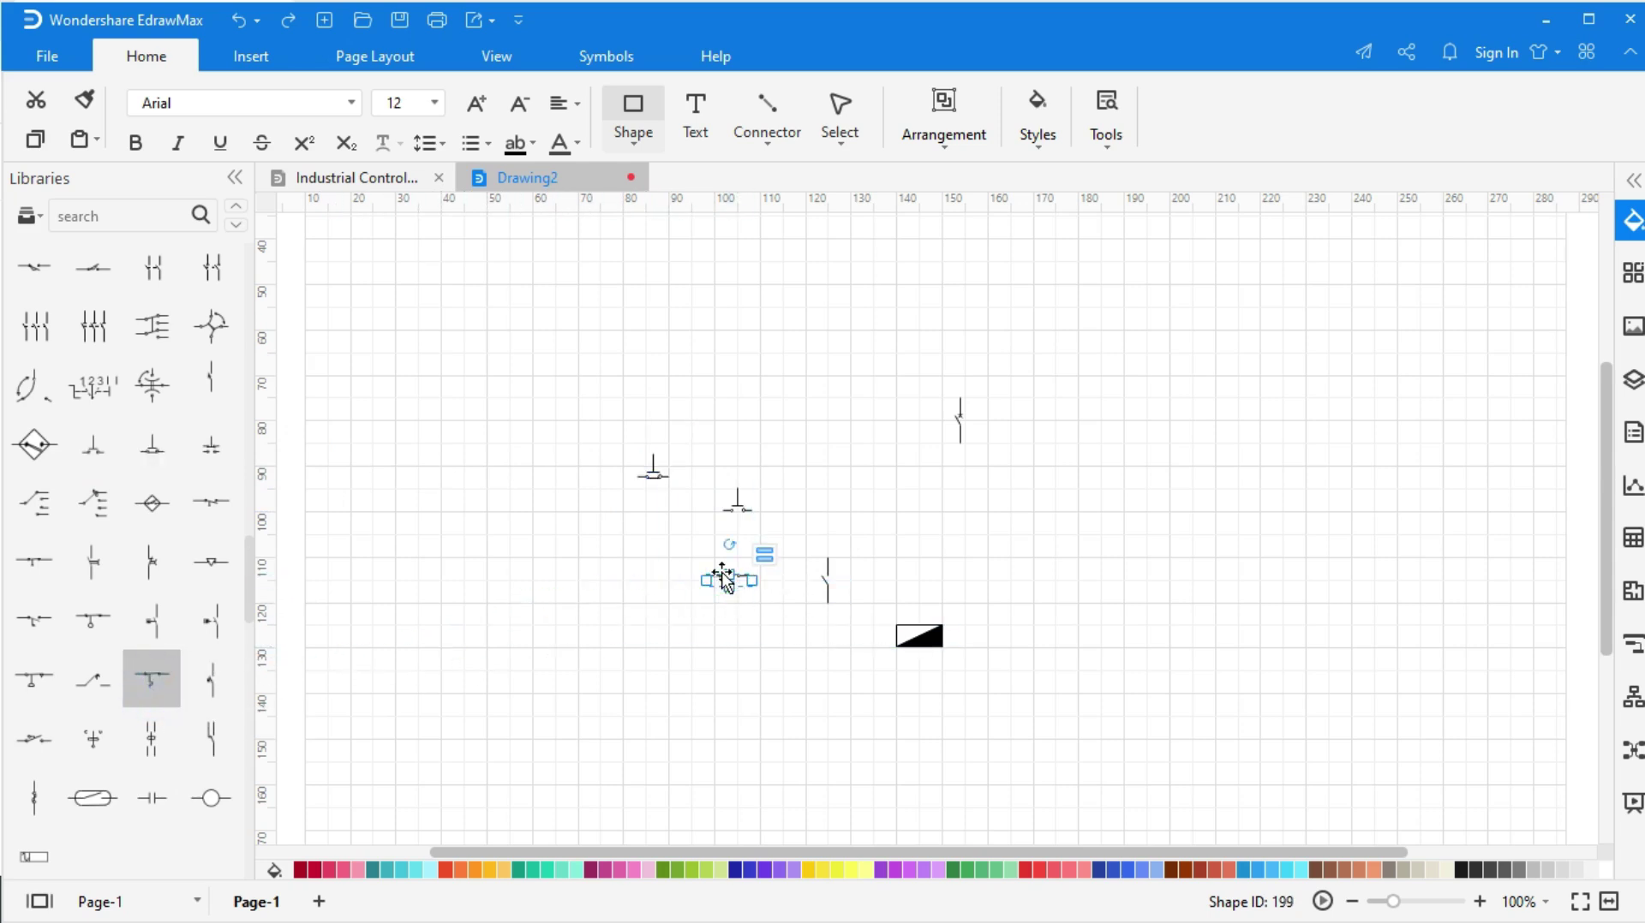
pyautogui.click(610, 622)
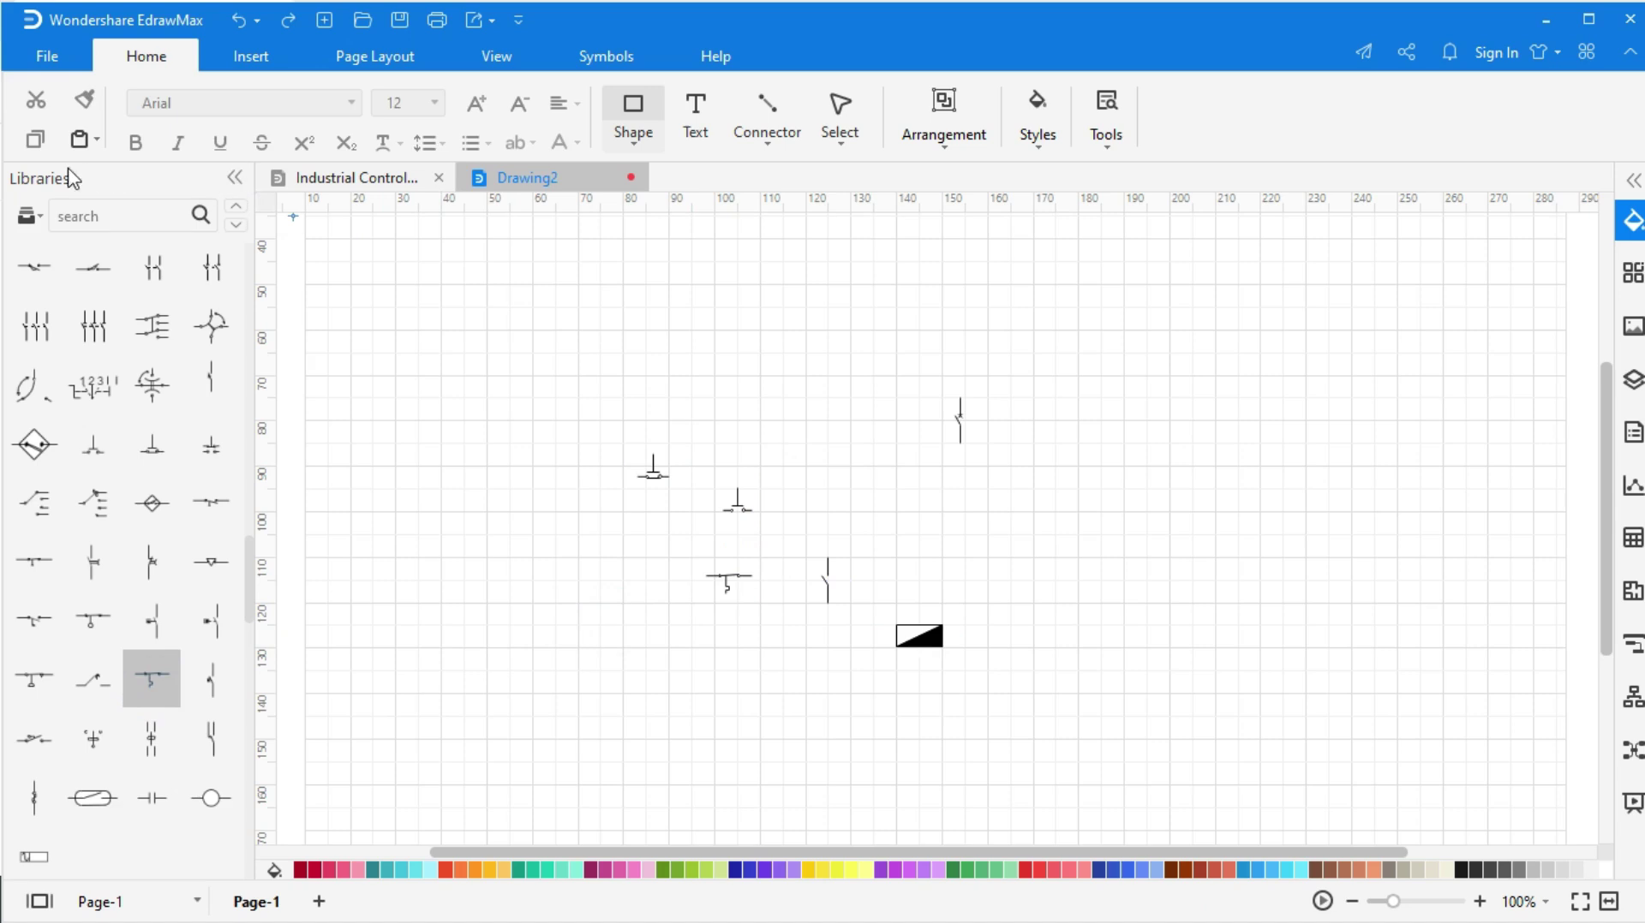
# Step: Collapse the symbol libraries and move the circuit breaker up, directly above the half-filled coil rectangle
pyautogui.click(232, 176)
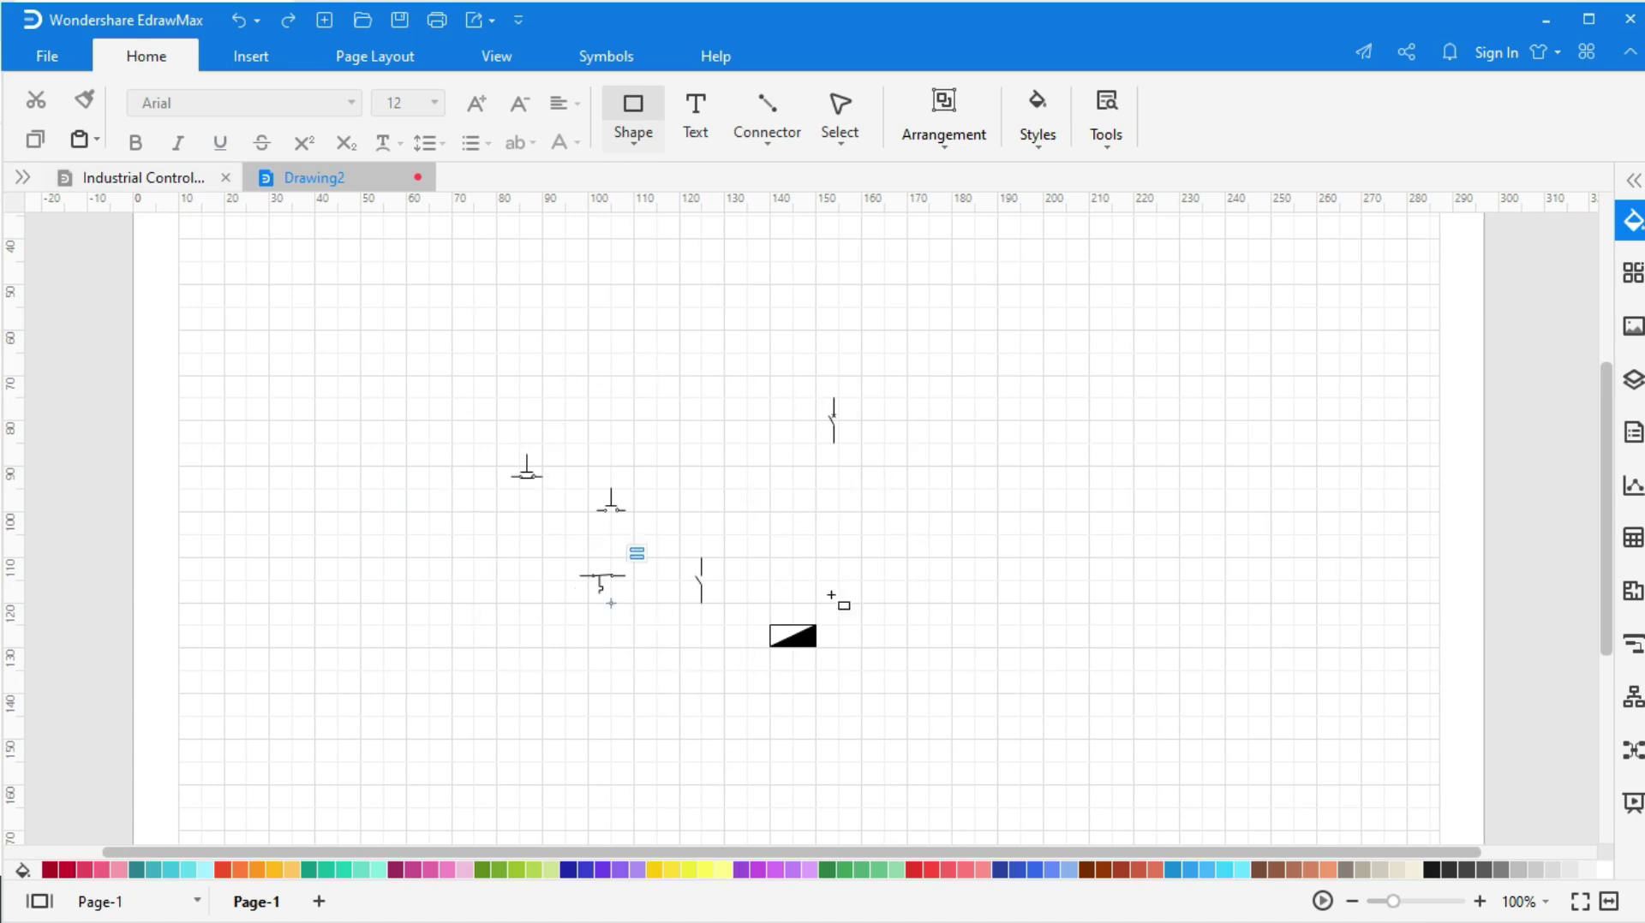
pyautogui.click(1353, 902)
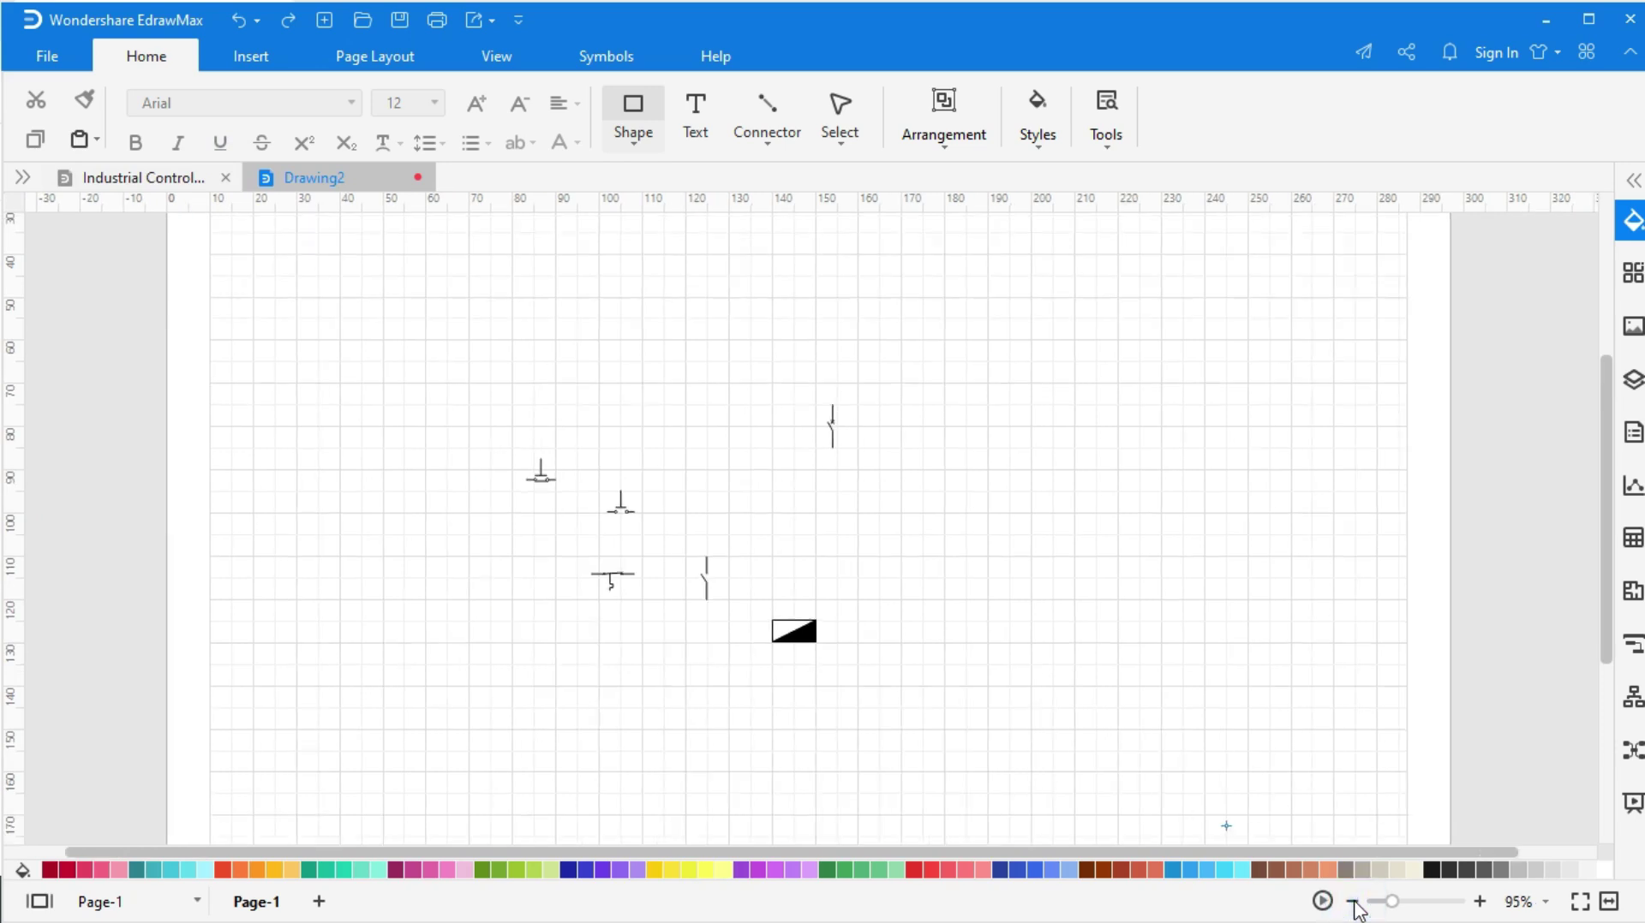
pyautogui.click(1479, 902)
pyautogui.click(1479, 903)
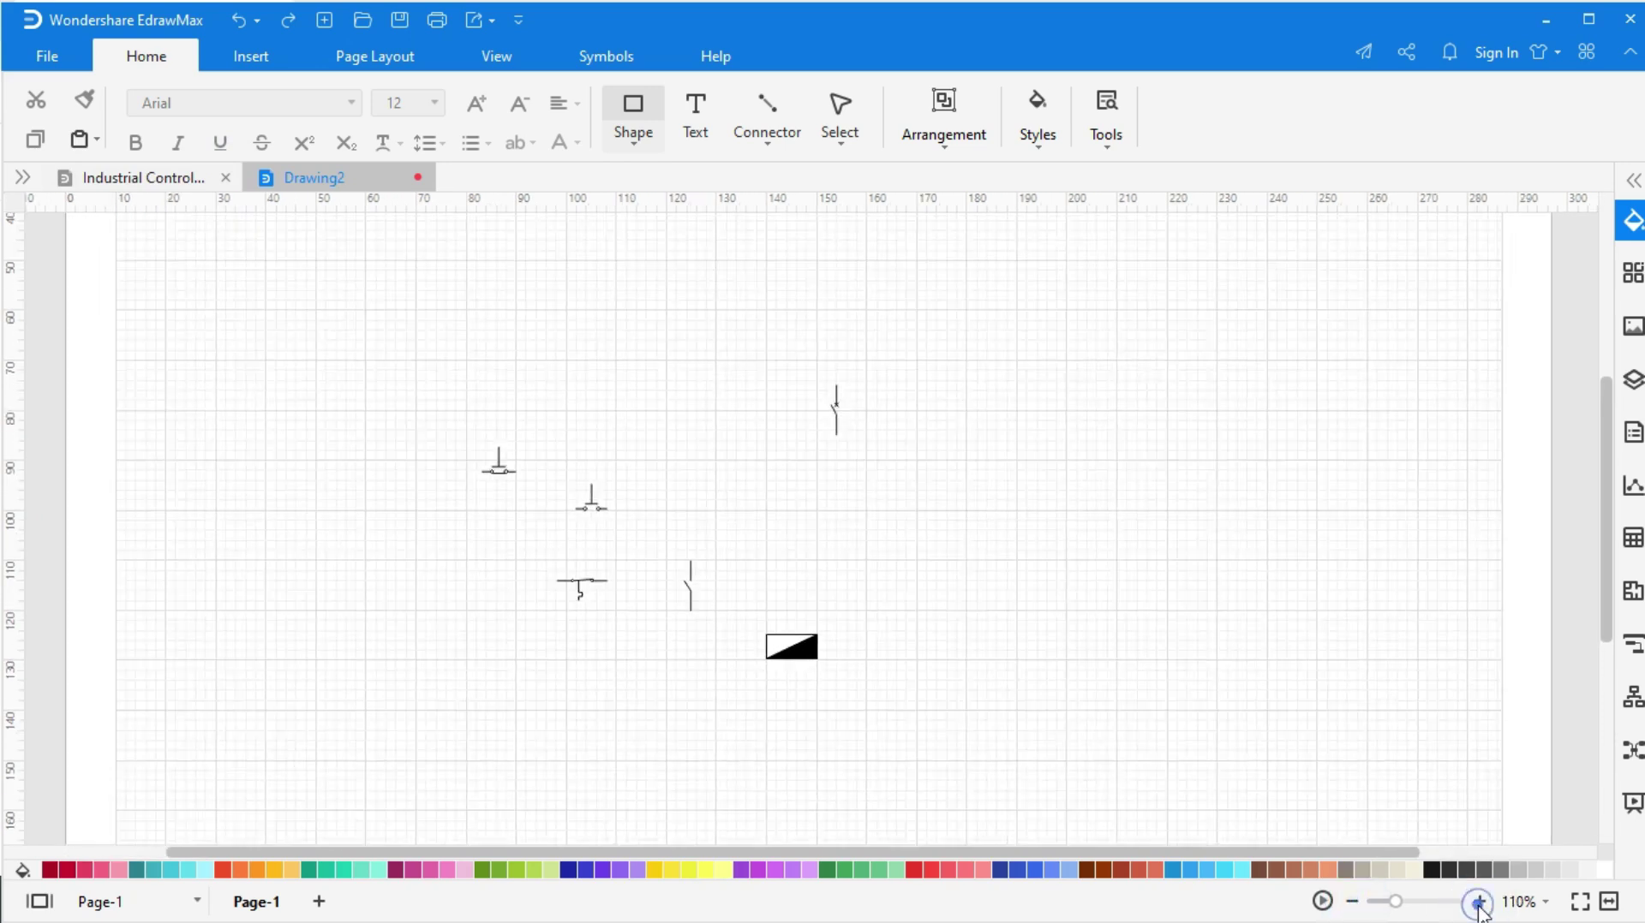
pyautogui.click(1479, 902)
pyautogui.click(1480, 903)
pyautogui.click(1479, 903)
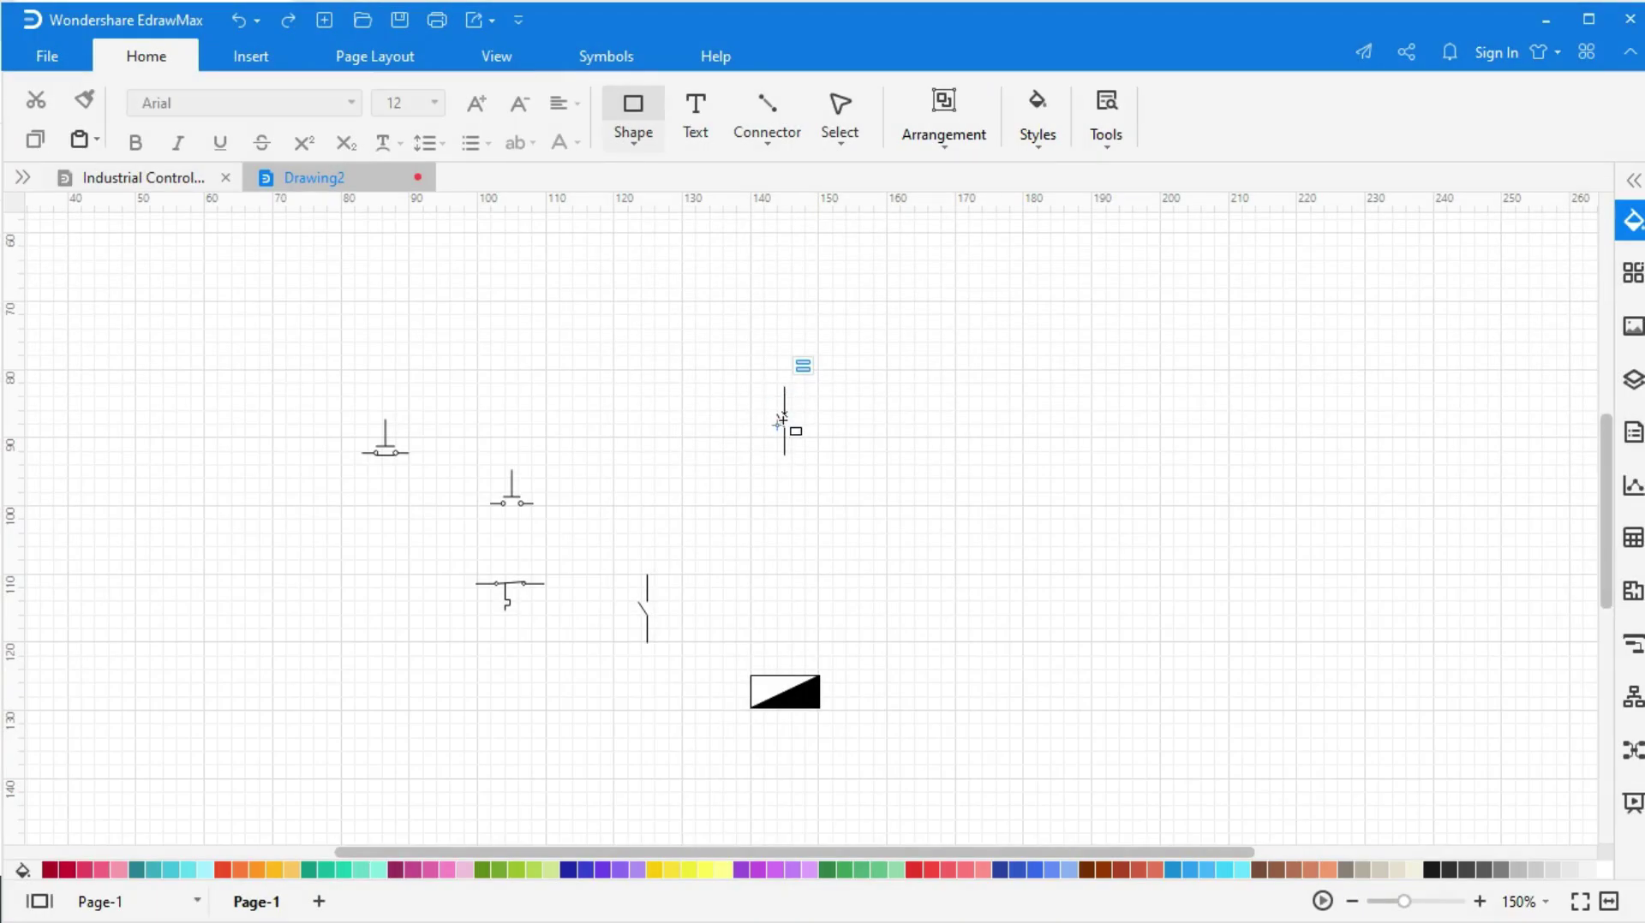
pyautogui.click(781, 422)
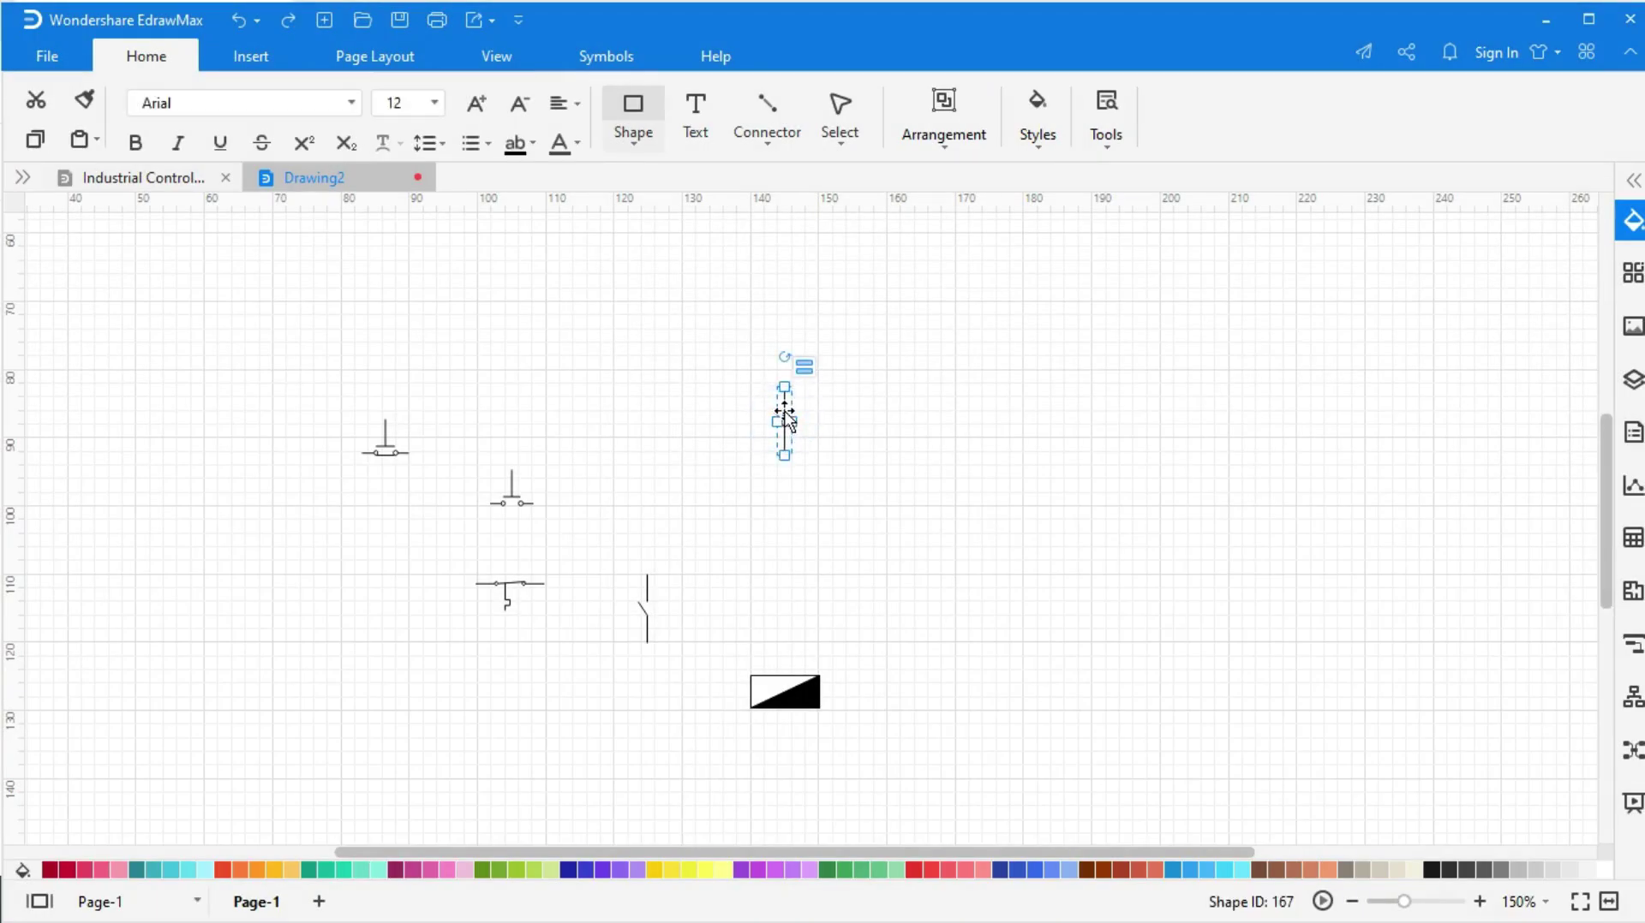
pyautogui.moveTo(782, 421); pyautogui.dragTo(786, 298)
pyautogui.click(933, 300)
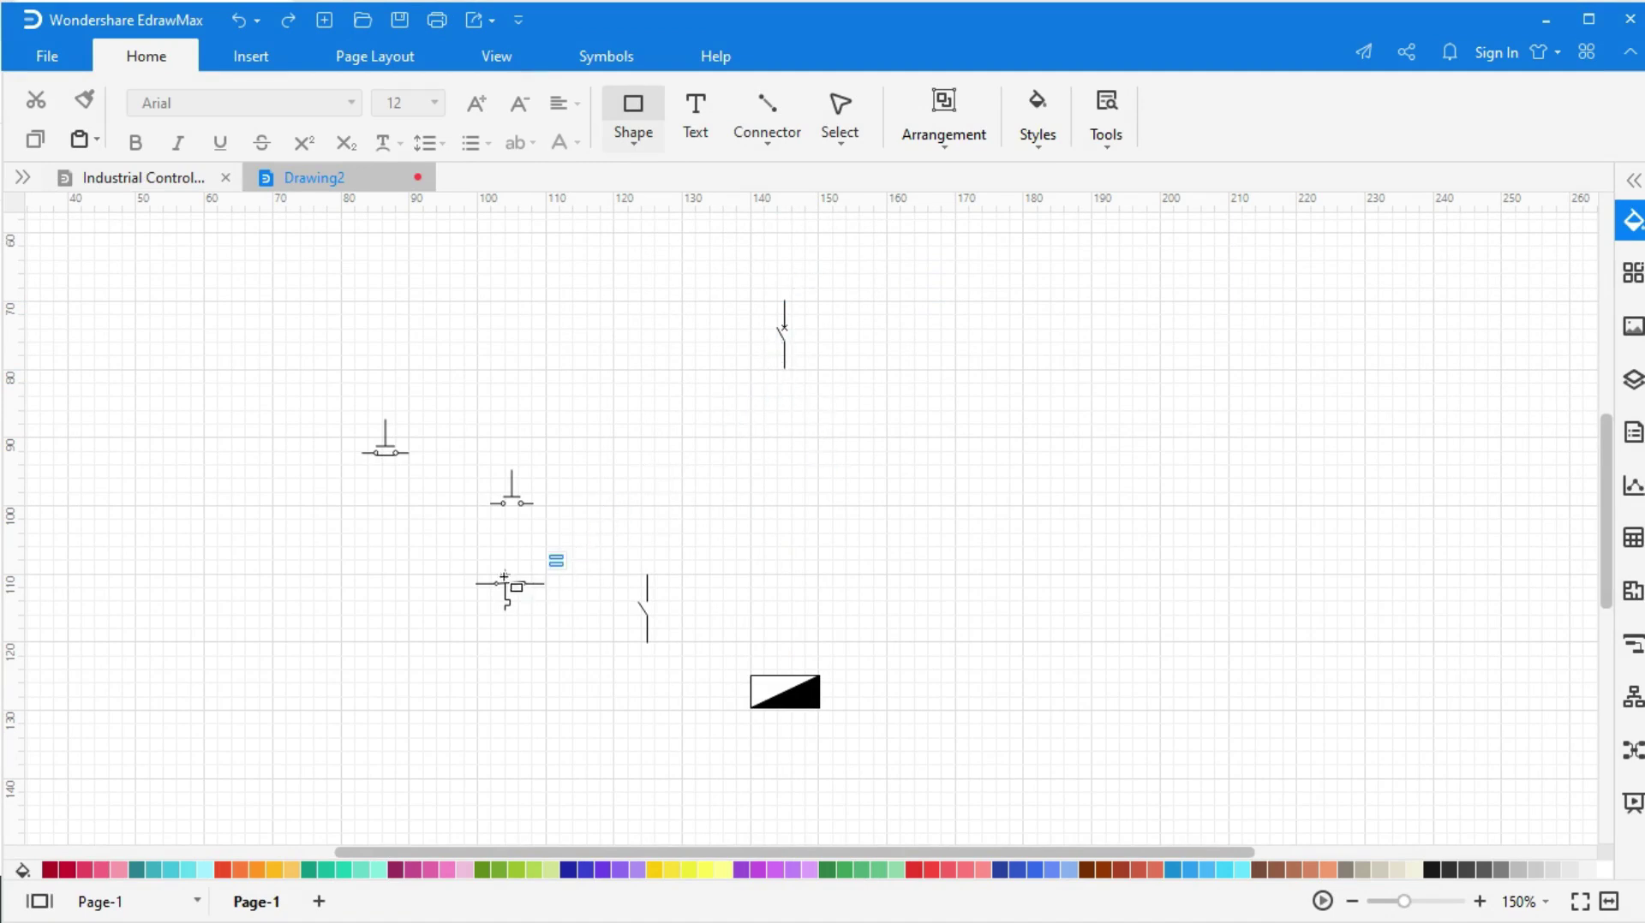
# Step: Move the overload contact beneath the circuit breaker and rotate it 90° counterclockwise so it stands vertically
pyautogui.click(501, 590)
pyautogui.moveTo(527, 591); pyautogui.dragTo(794, 433)
pyautogui.click(904, 485)
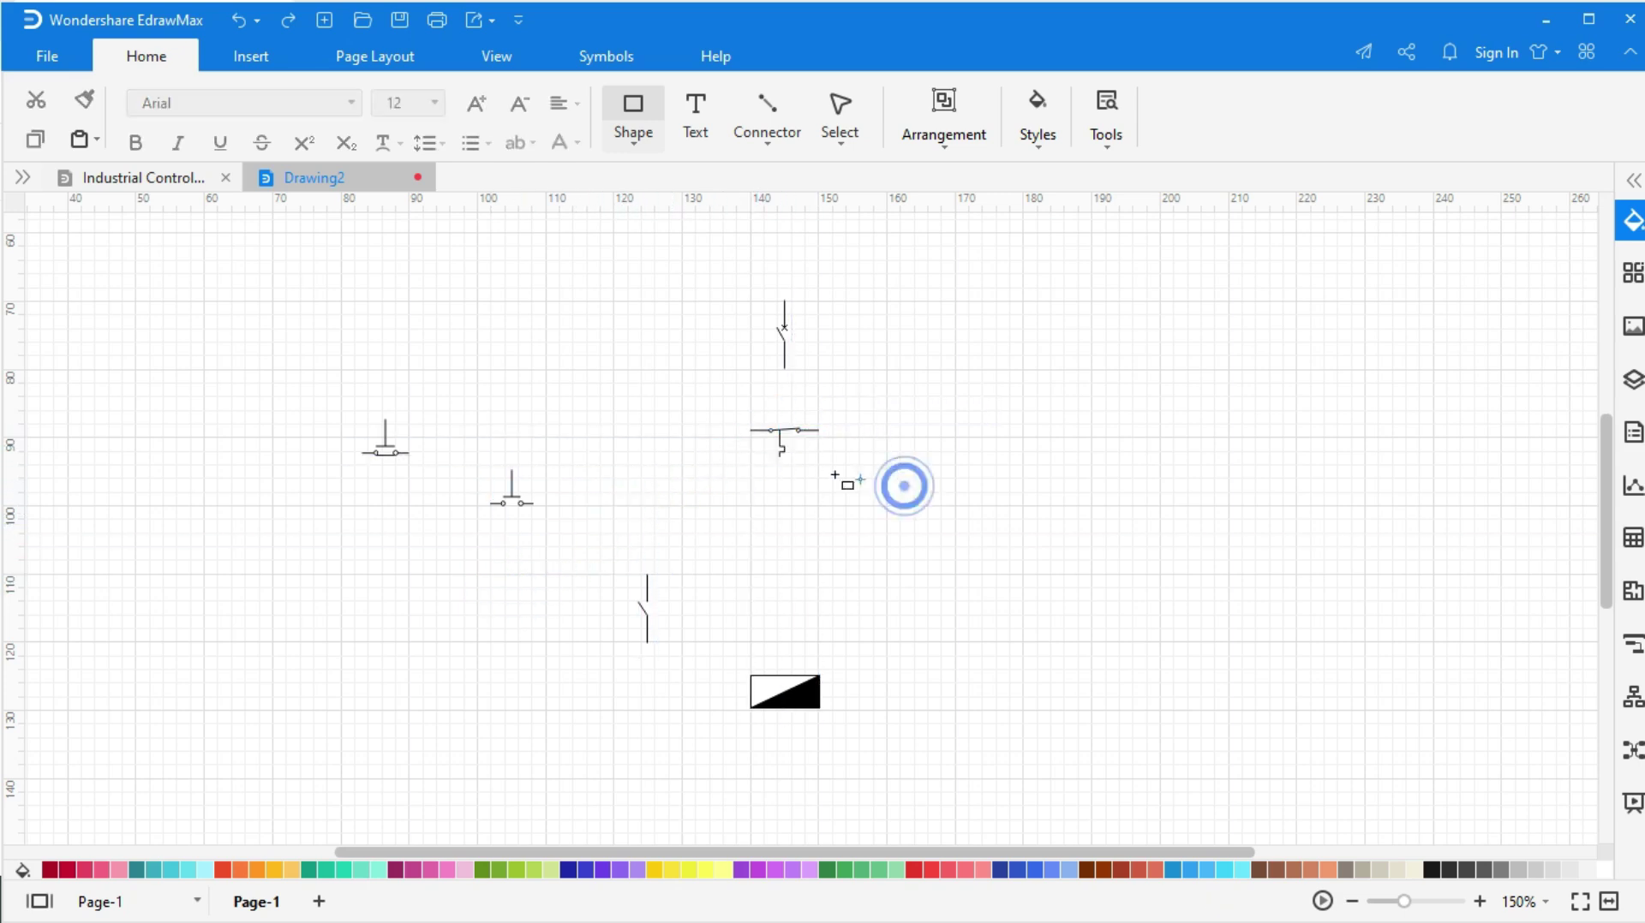
pyautogui.click(781, 432)
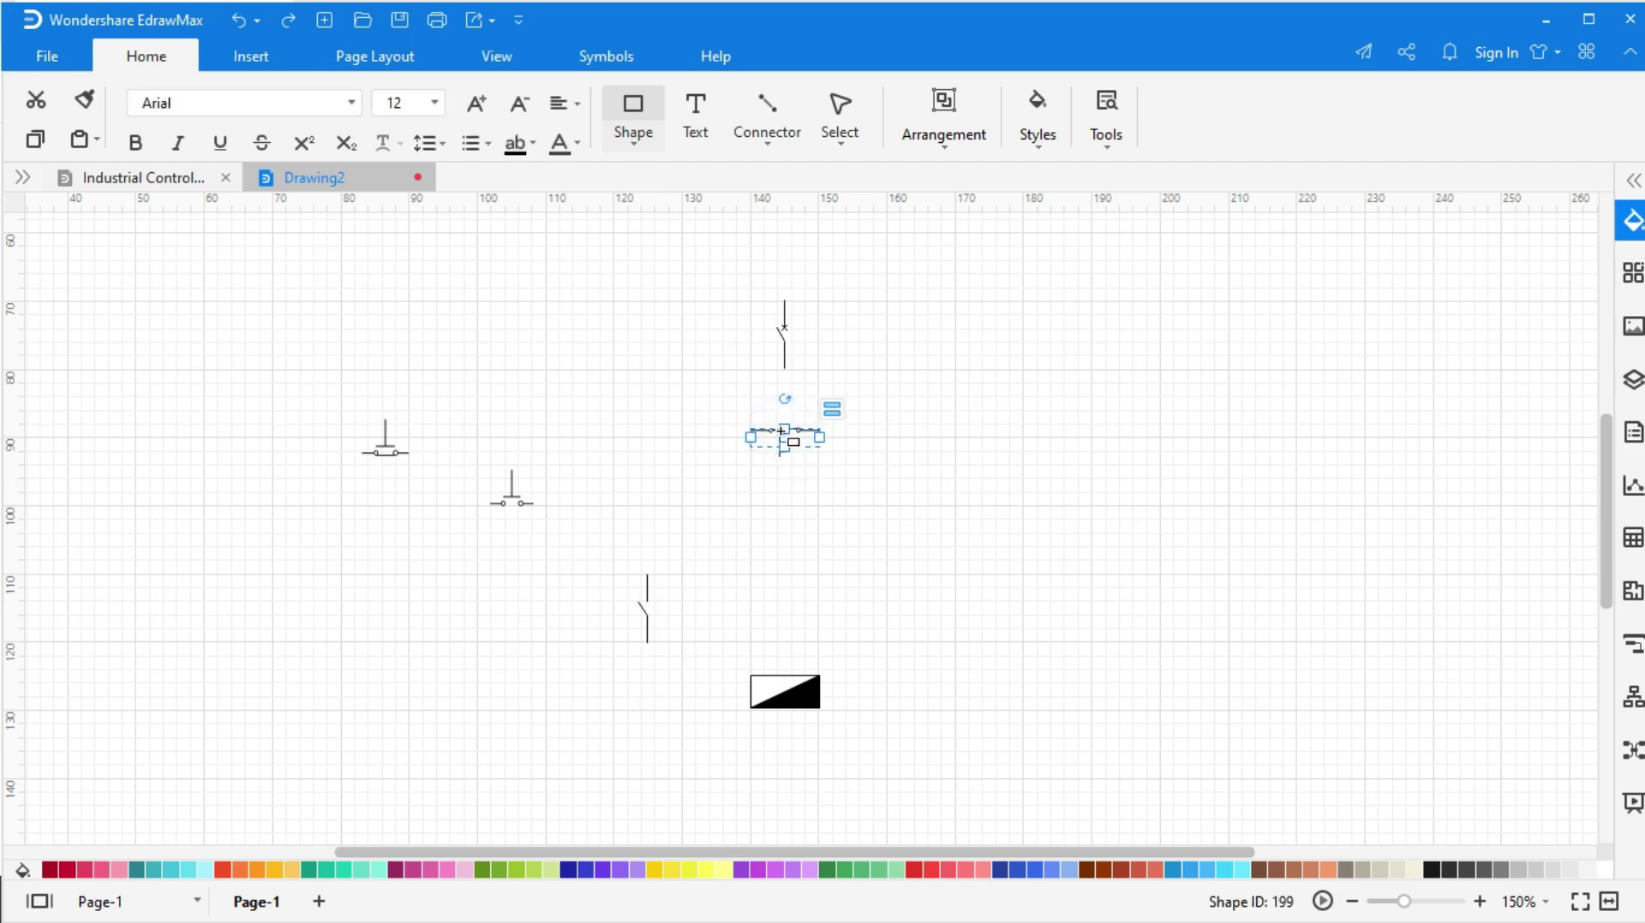
pyautogui.moveTo(783, 396); pyautogui.dragTo(730, 441)
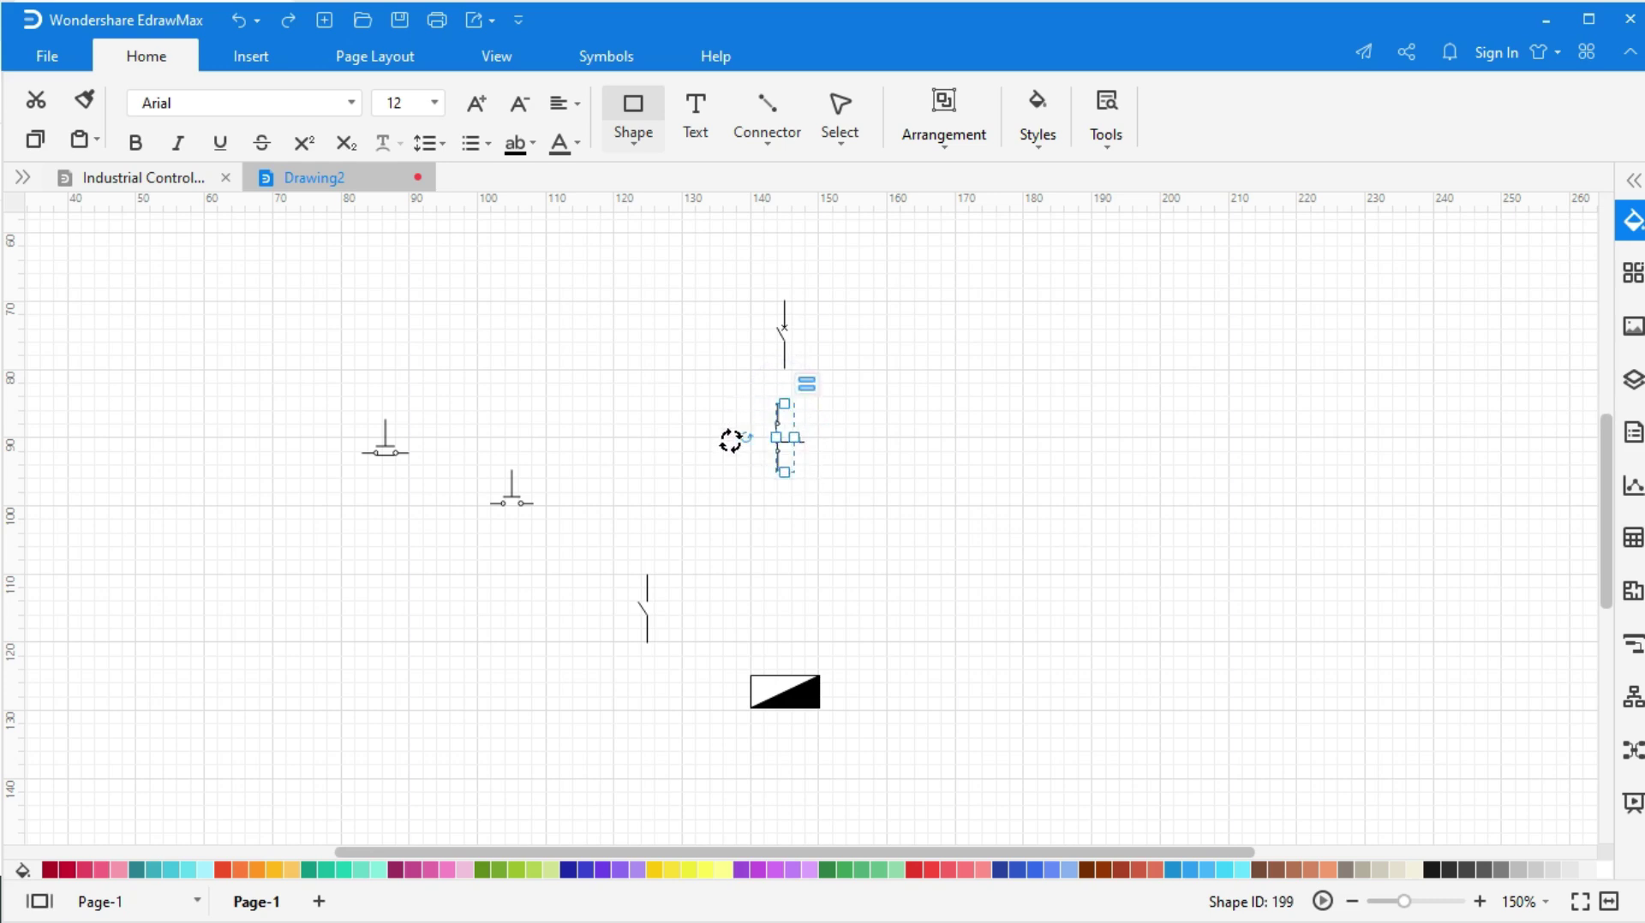
pyautogui.click(630, 512)
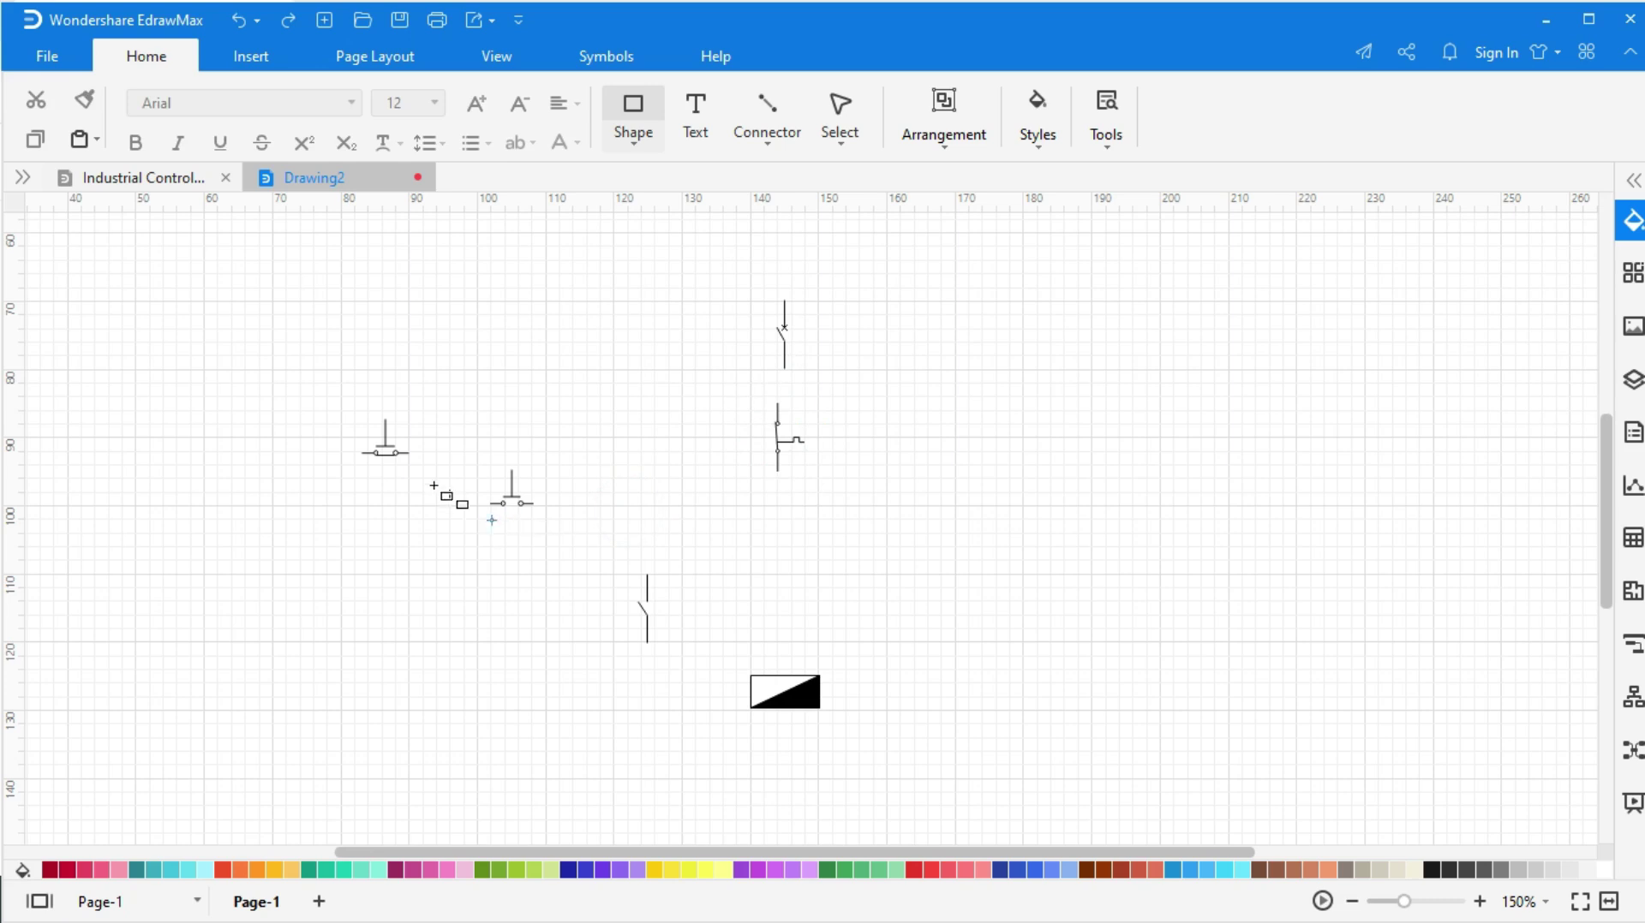
# Step: Stack the closed and open pushbuttons below the overload contact, each rotated 90° clockwise
pyautogui.click(378, 451)
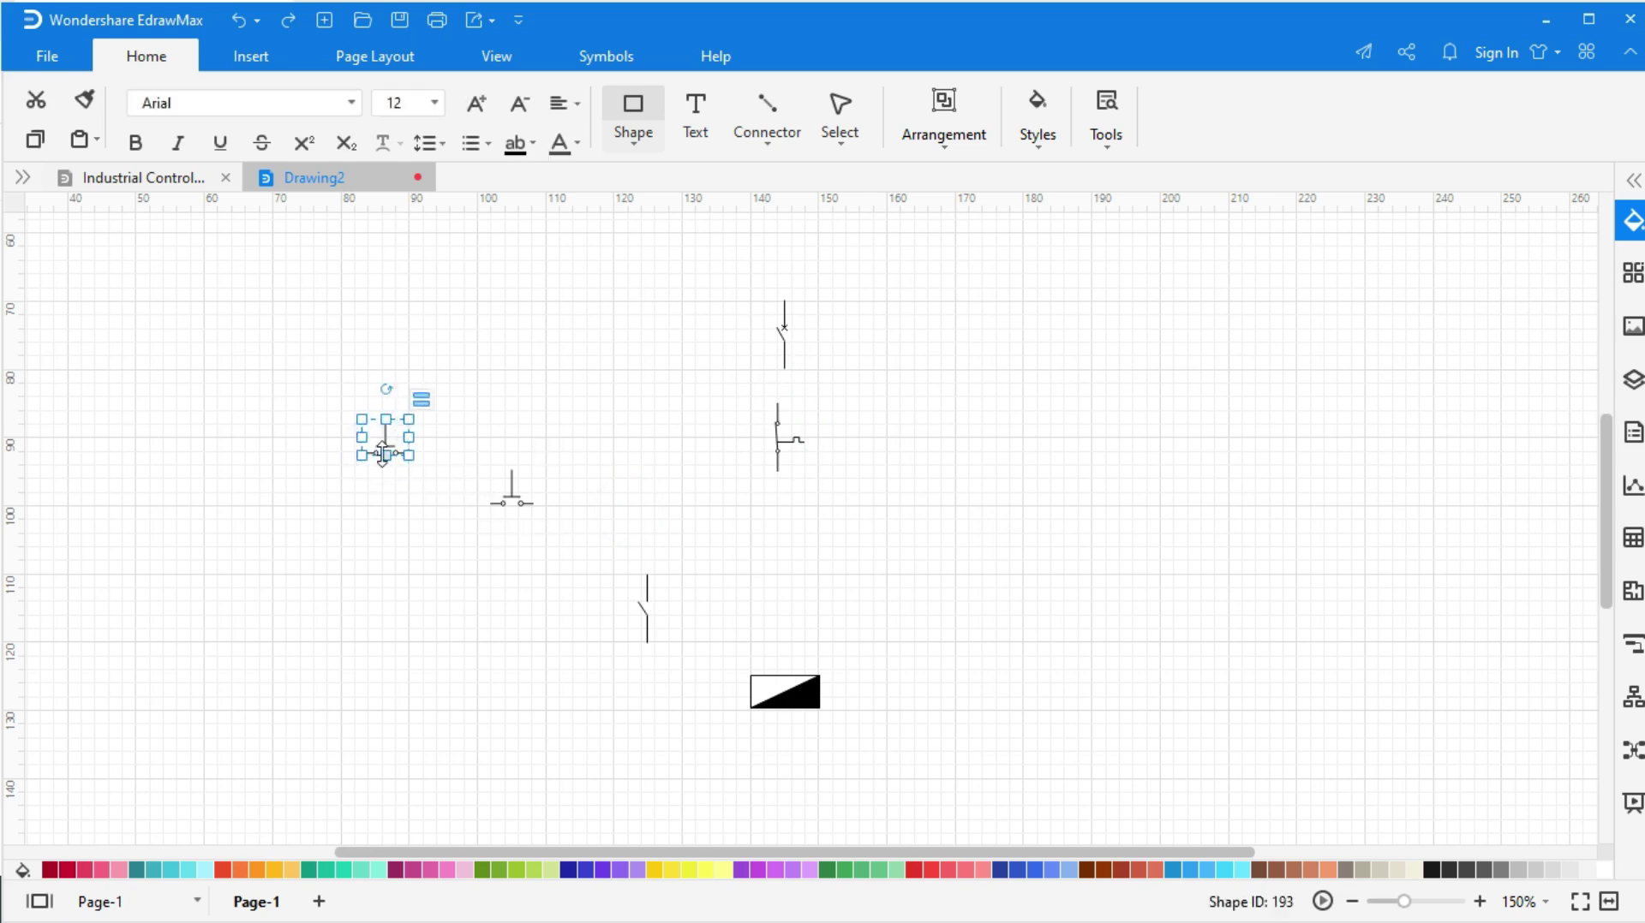
pyautogui.moveTo(389, 426); pyautogui.dragTo(831, 521)
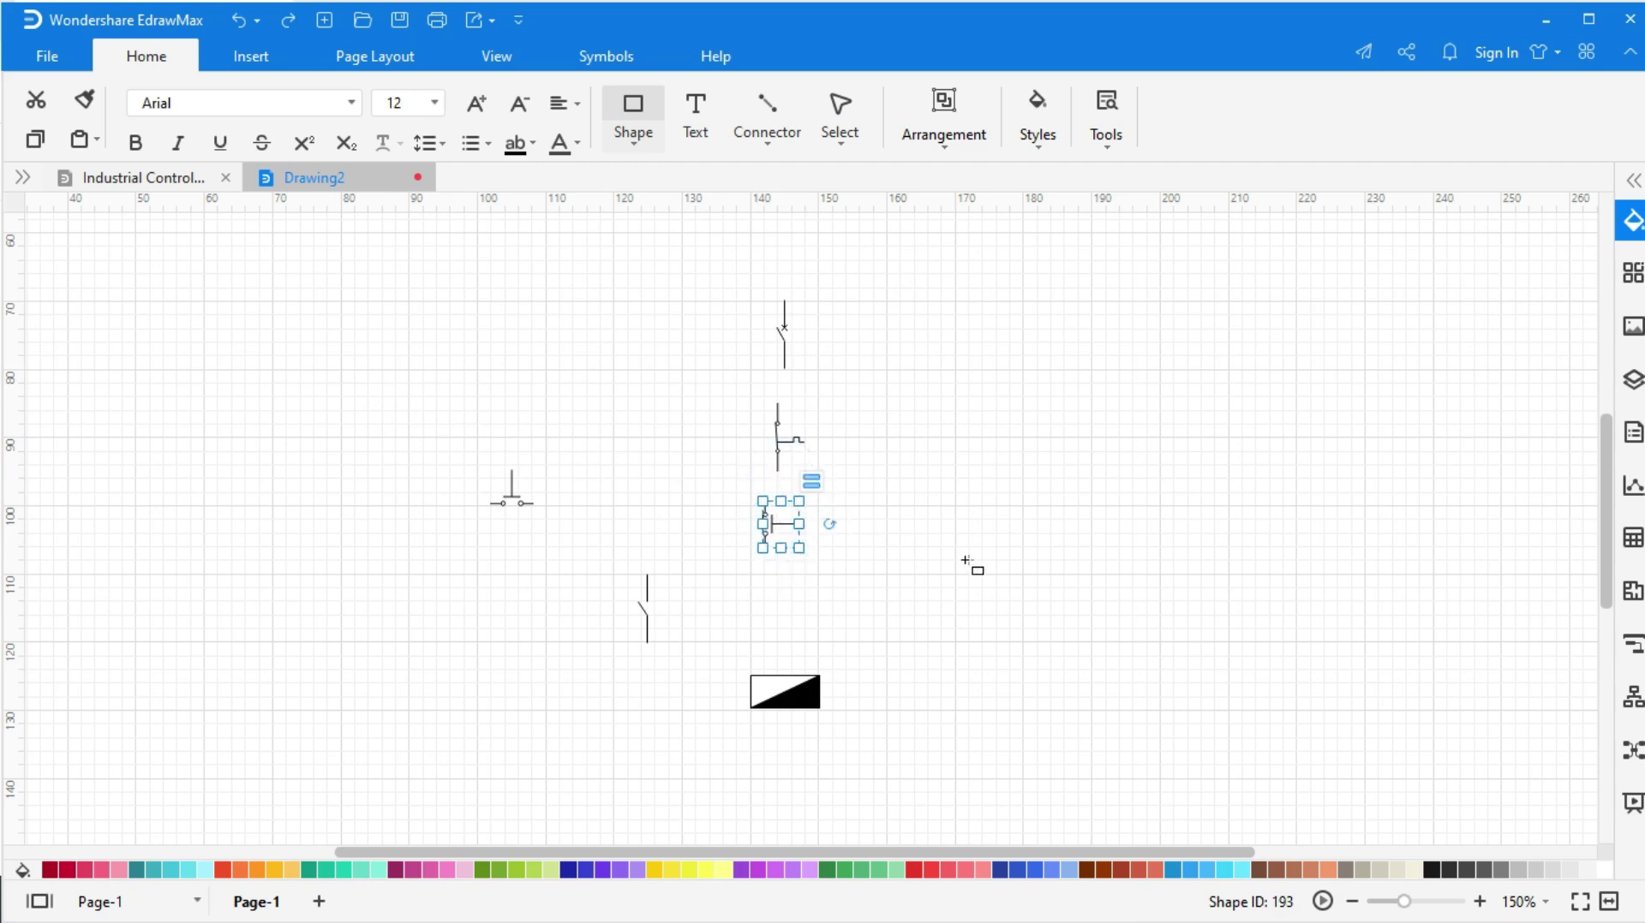
pyautogui.click(967, 562)
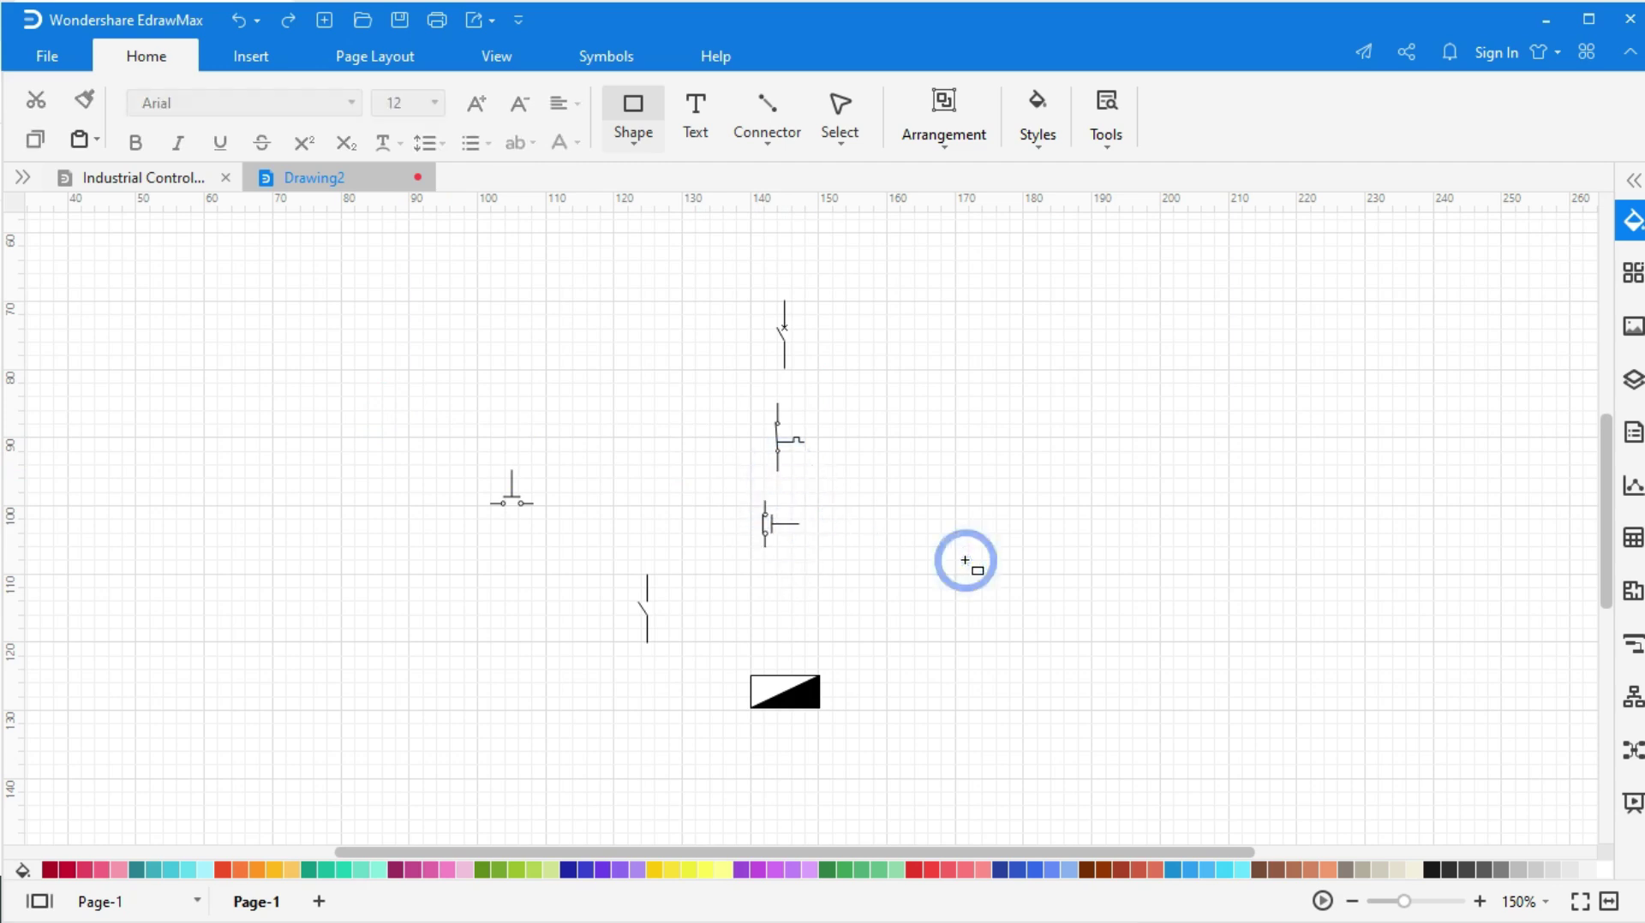
pyautogui.click(507, 493)
pyautogui.moveTo(512, 490); pyautogui.dragTo(831, 589)
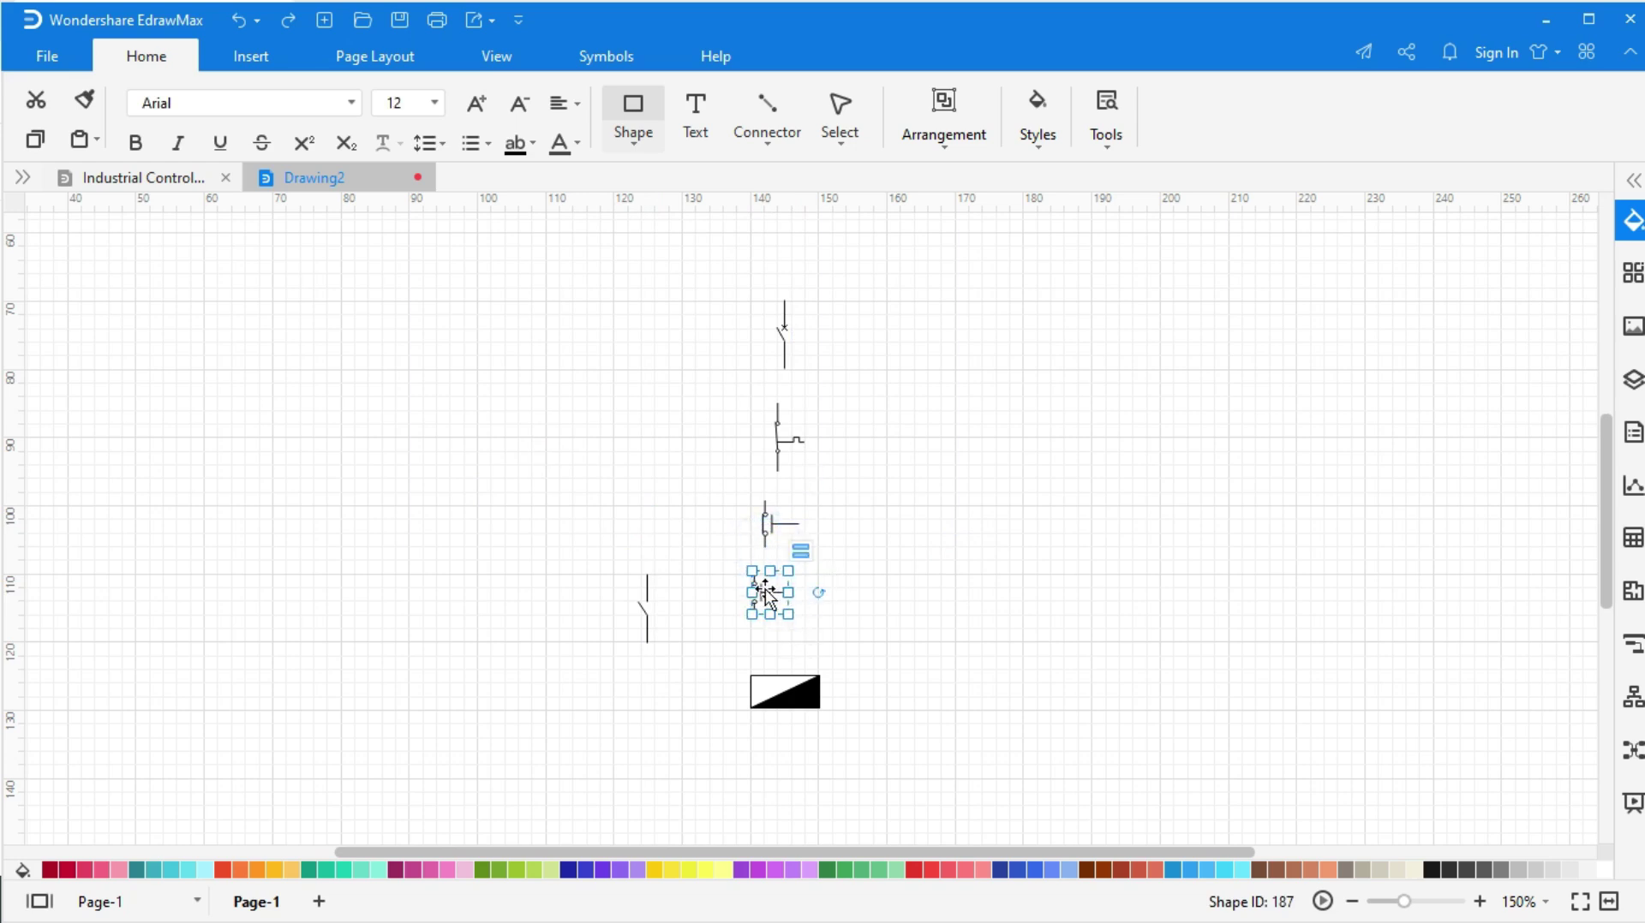
pyautogui.moveTo(770, 593); pyautogui.dragTo(795, 599)
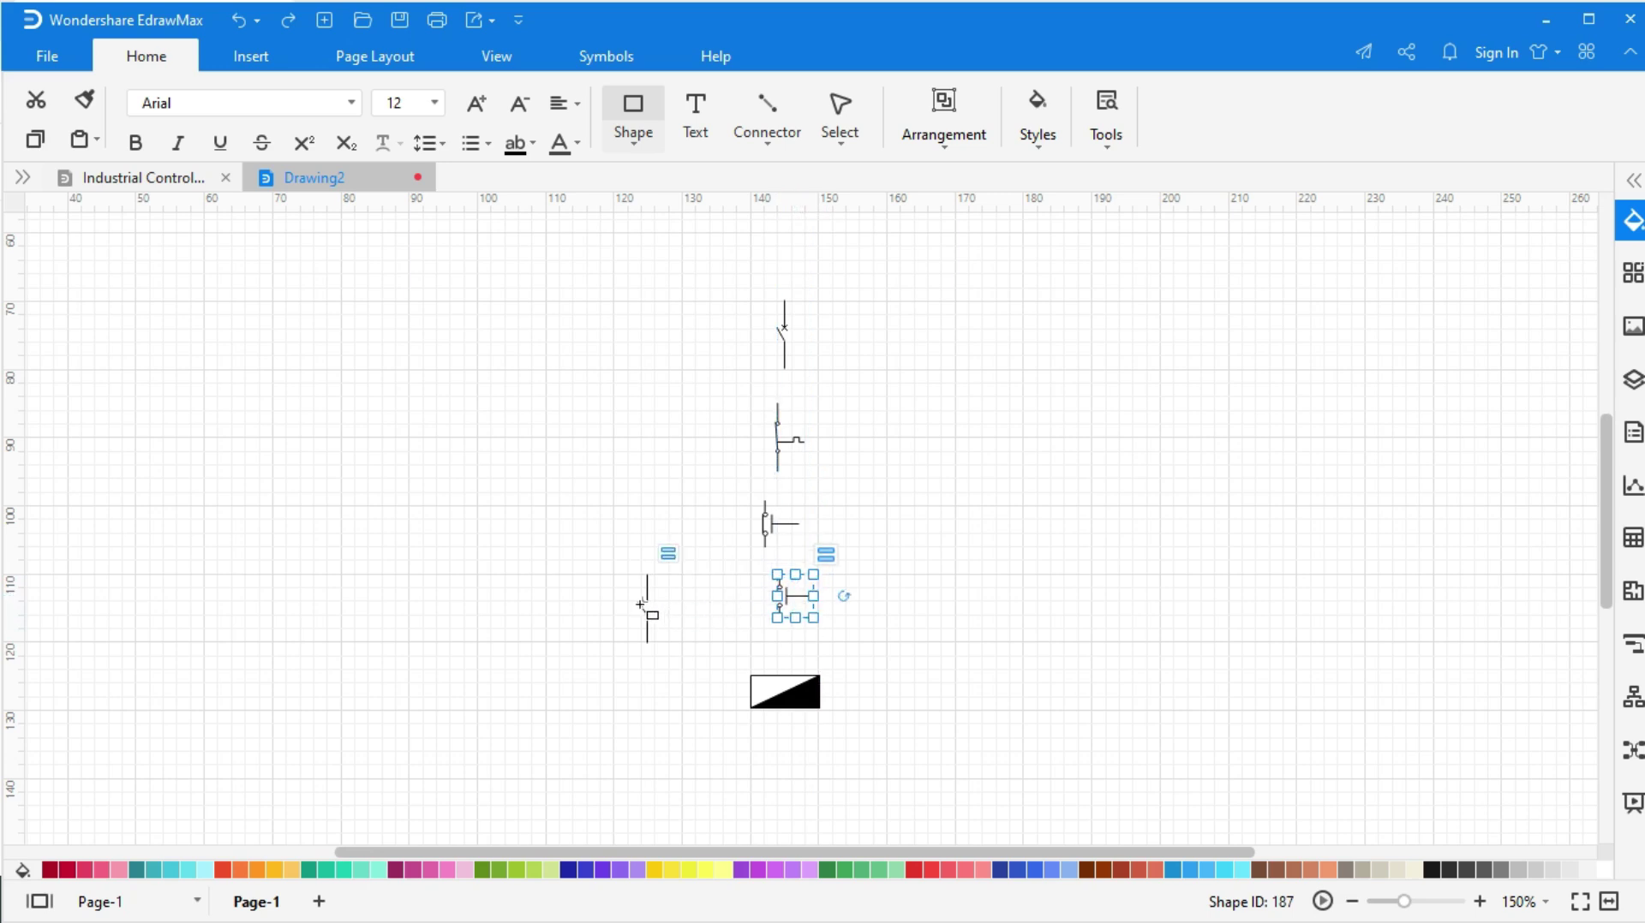
# Step: Position the make contact just left of the open pushbutton and shift the coil rectangle slightly down
pyautogui.click(644, 600)
pyautogui.moveTo(645, 596); pyautogui.dragTo(695, 589)
pyautogui.click(801, 694)
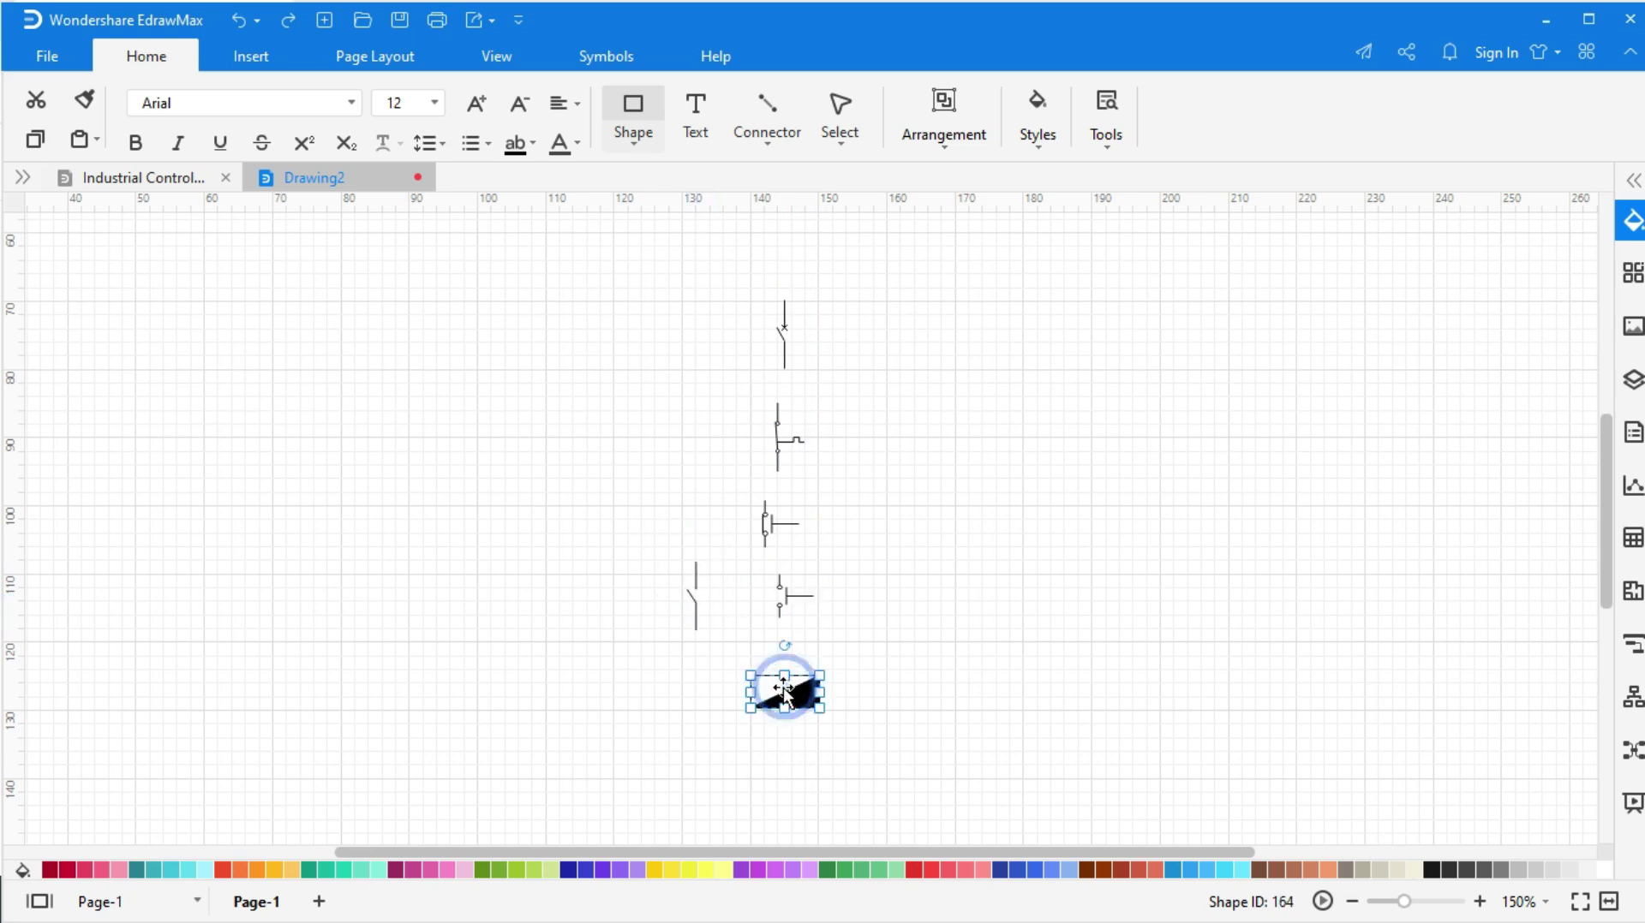
pyautogui.moveTo(802, 699); pyautogui.dragTo(807, 711)
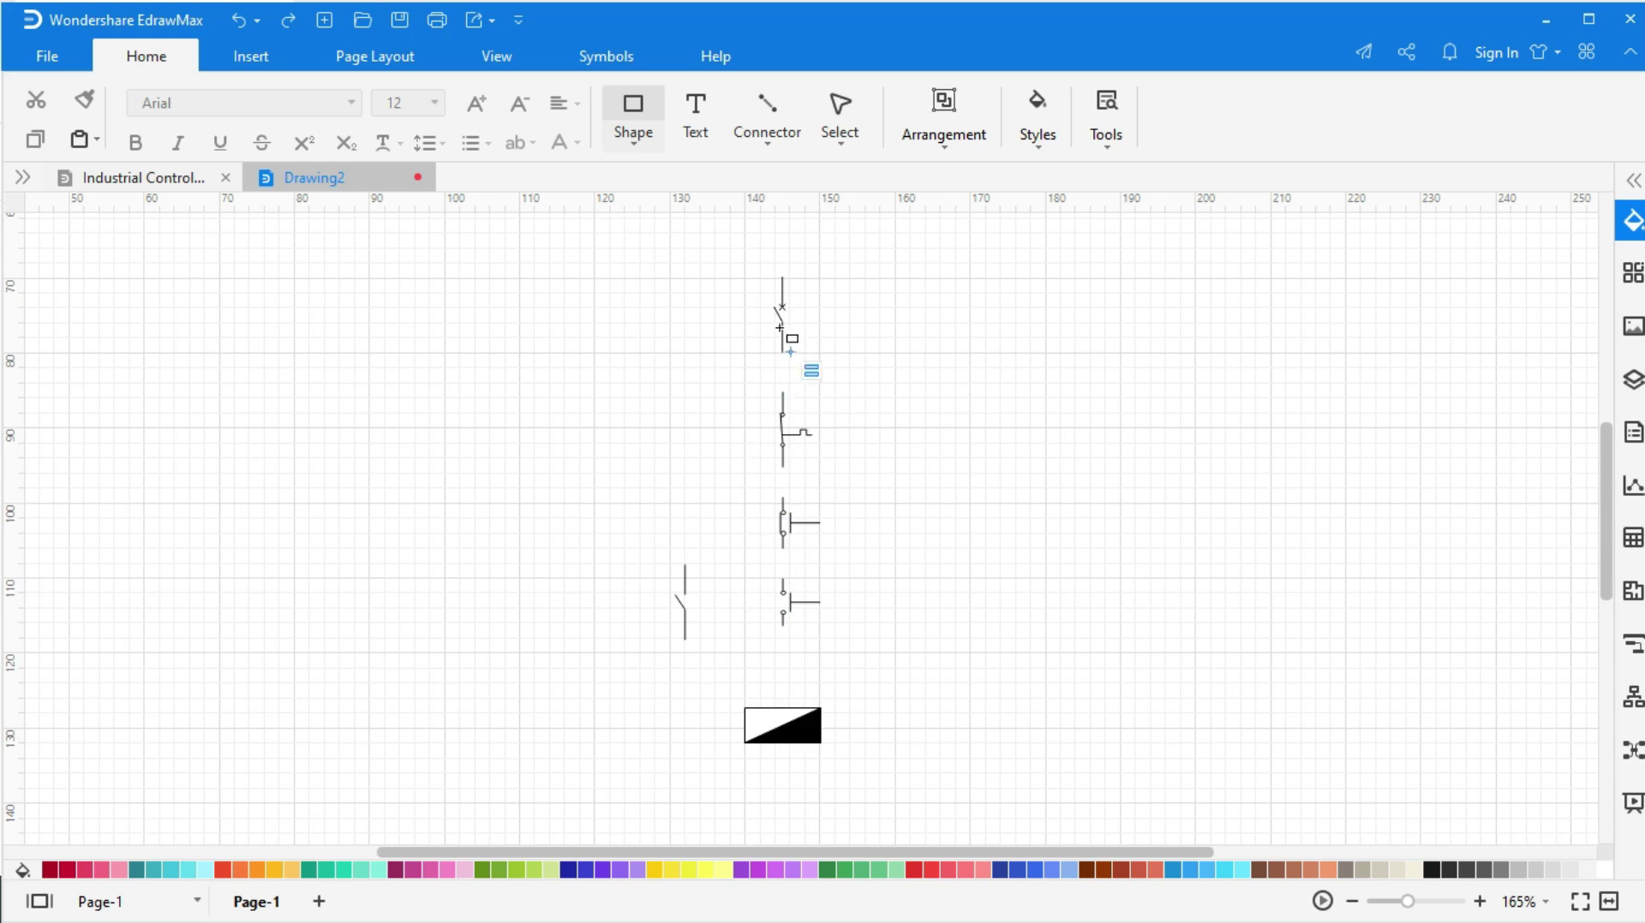
# Step: Connect the circuit breaker, overload contact, closed pushbutton and open pushbutton in series with straight connectors
pyautogui.click(766, 139)
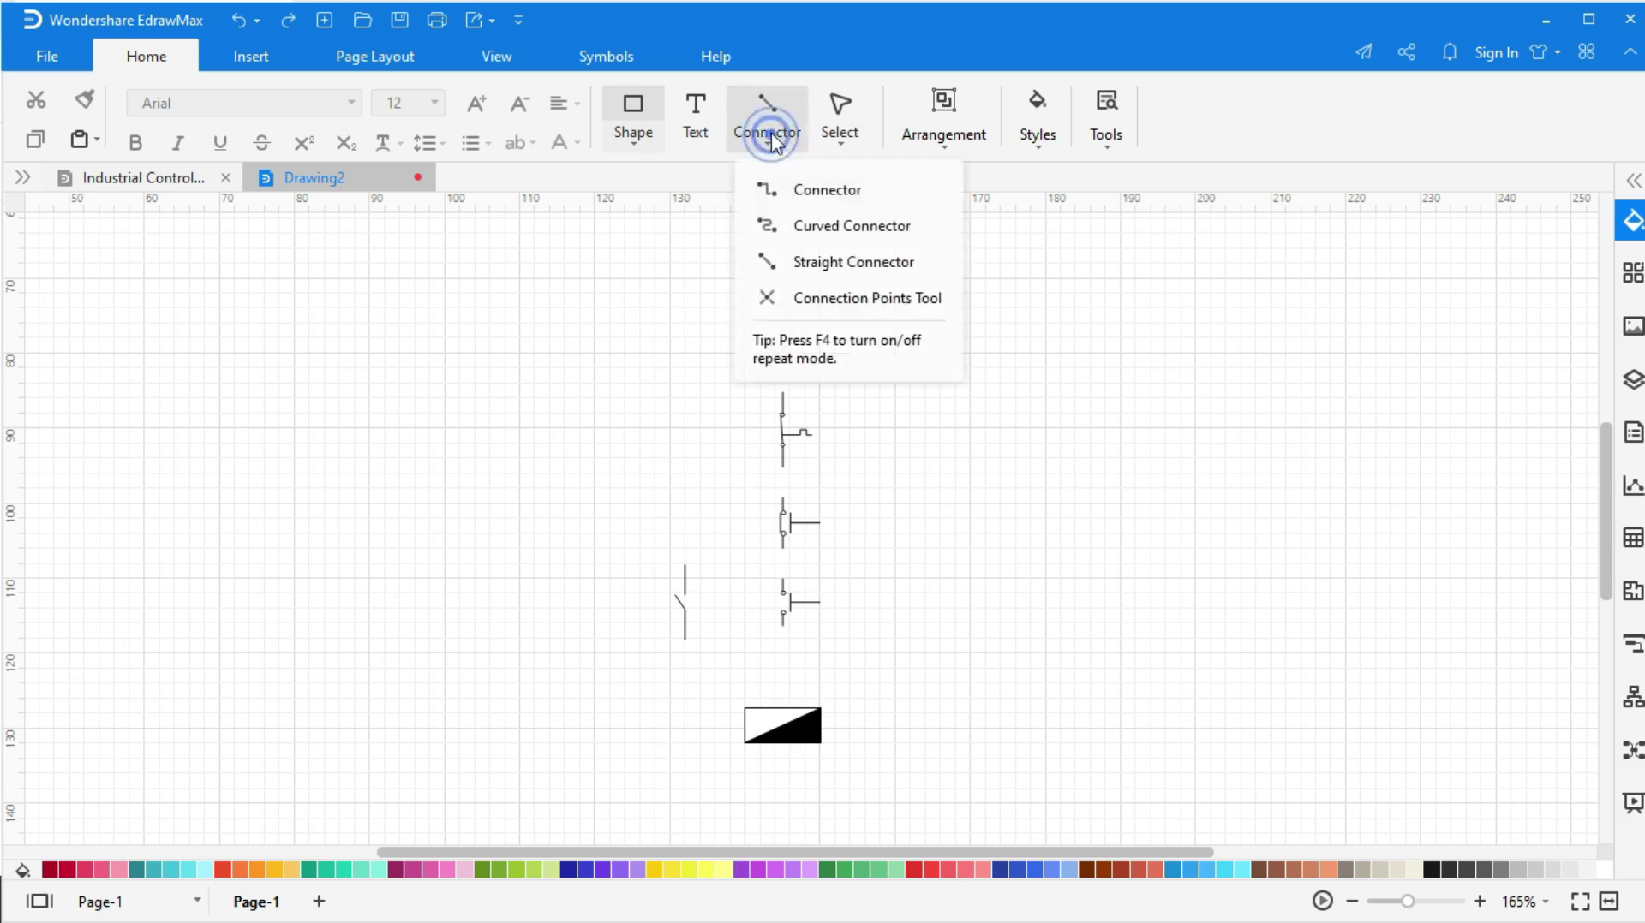
pyautogui.click(823, 266)
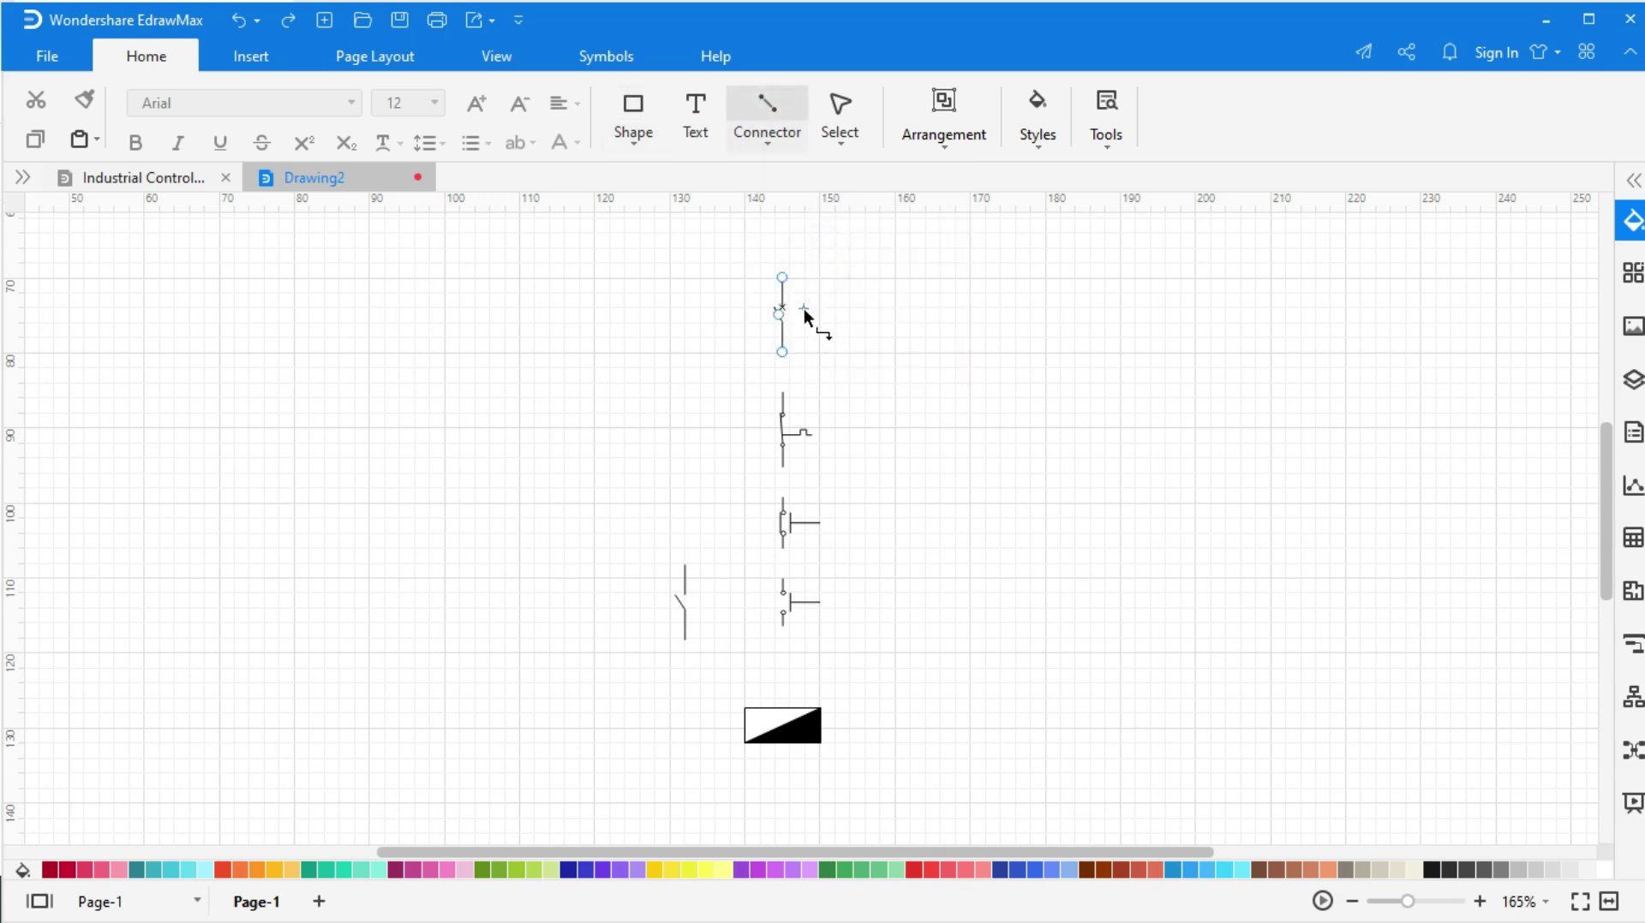
pyautogui.moveTo(783, 354); pyautogui.dragTo(783, 394)
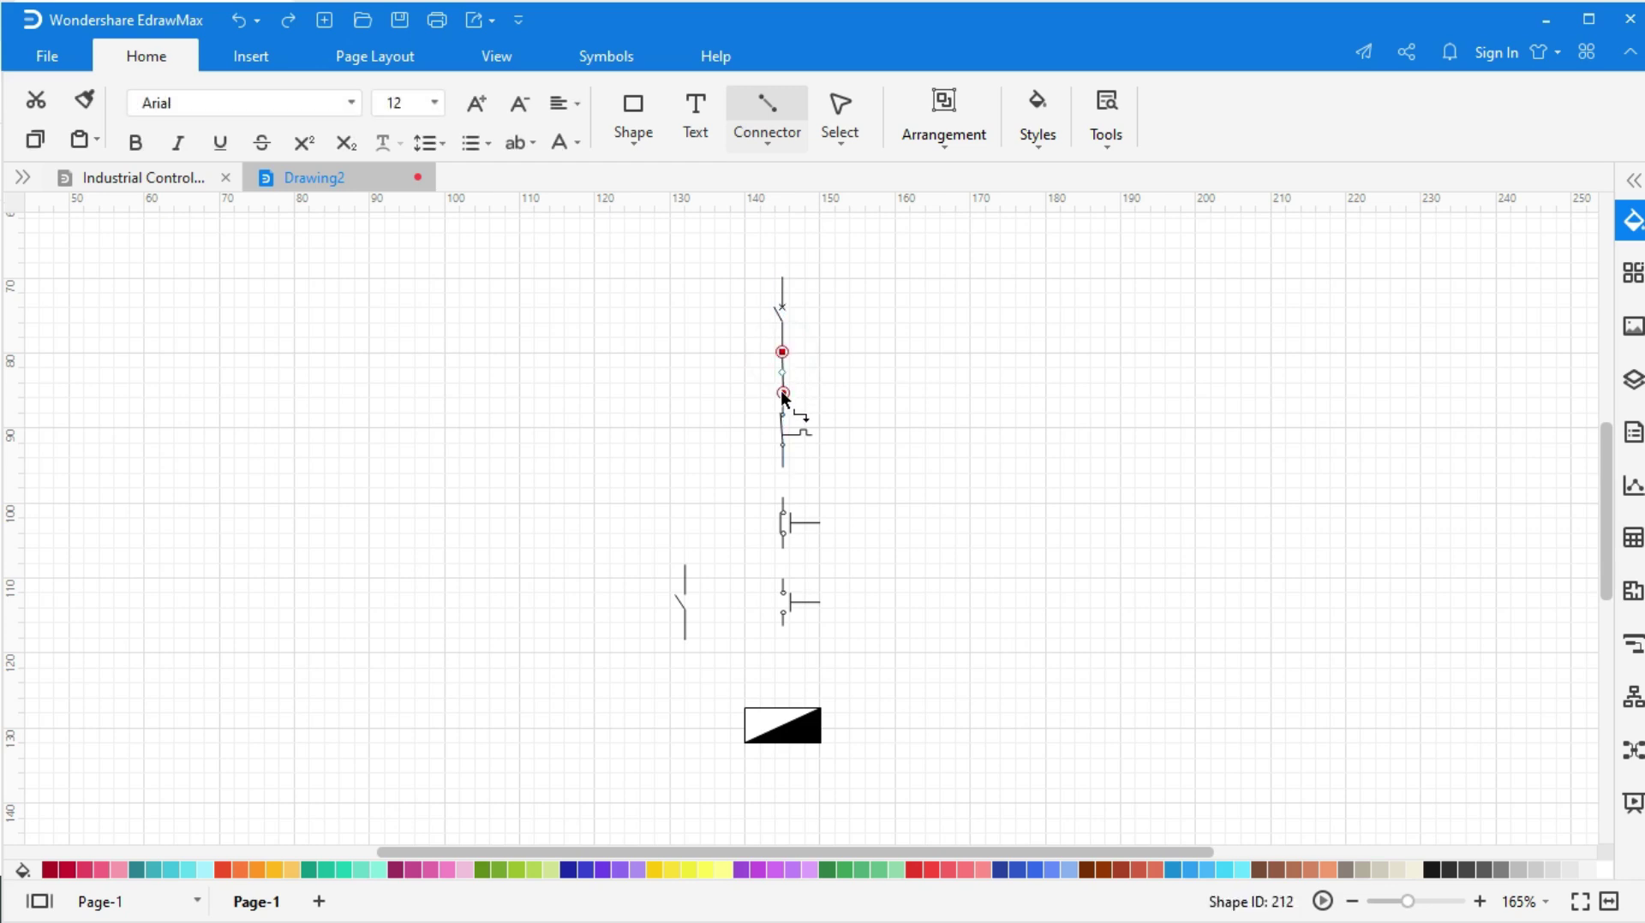
pyautogui.click(920, 383)
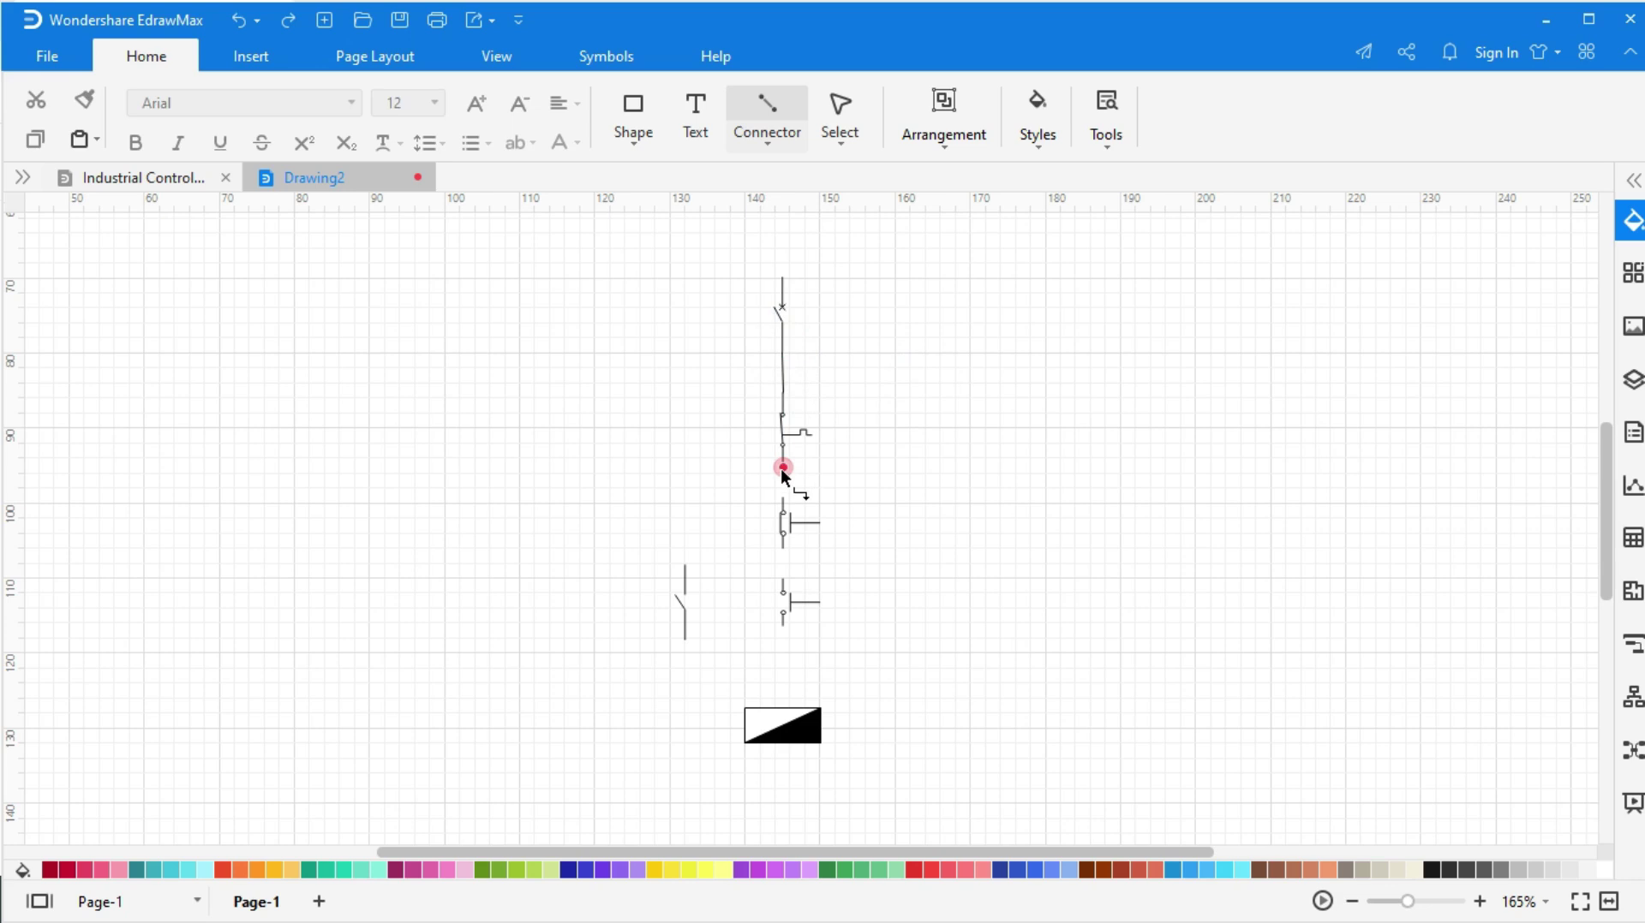
pyautogui.moveTo(783, 468); pyautogui.dragTo(782, 501)
pyautogui.click(887, 480)
pyautogui.moveTo(783, 549); pyautogui.dragTo(779, 576)
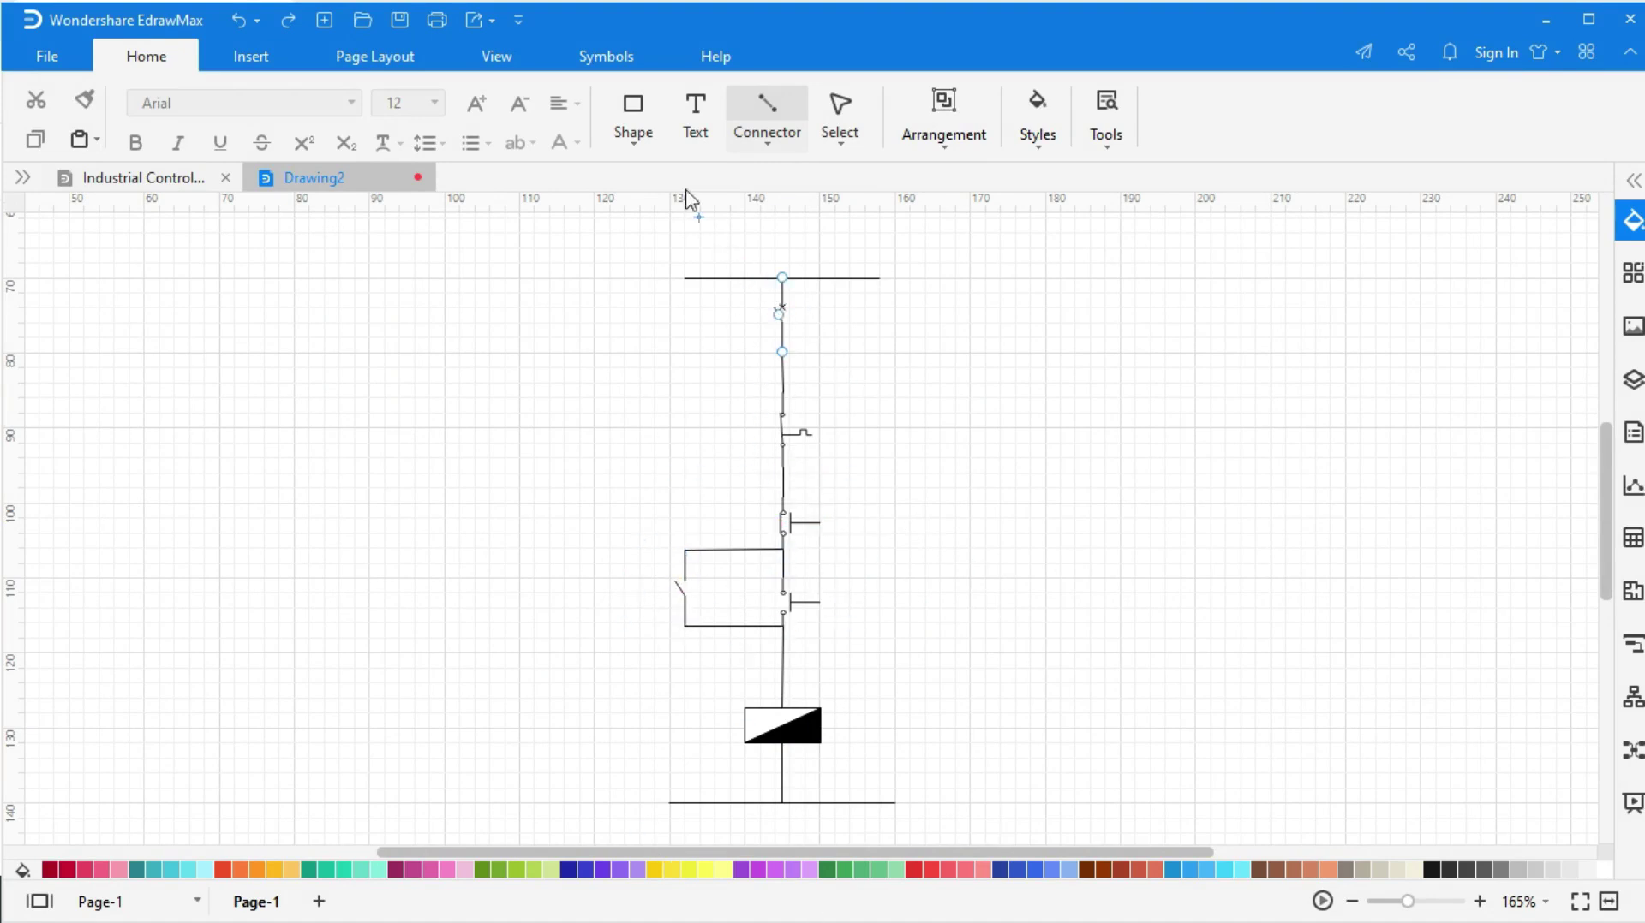
# Step: Add text labels reading "MCB" beside the circuit breaker and "OLR" beside the overload contact
pyautogui.click(694, 127)
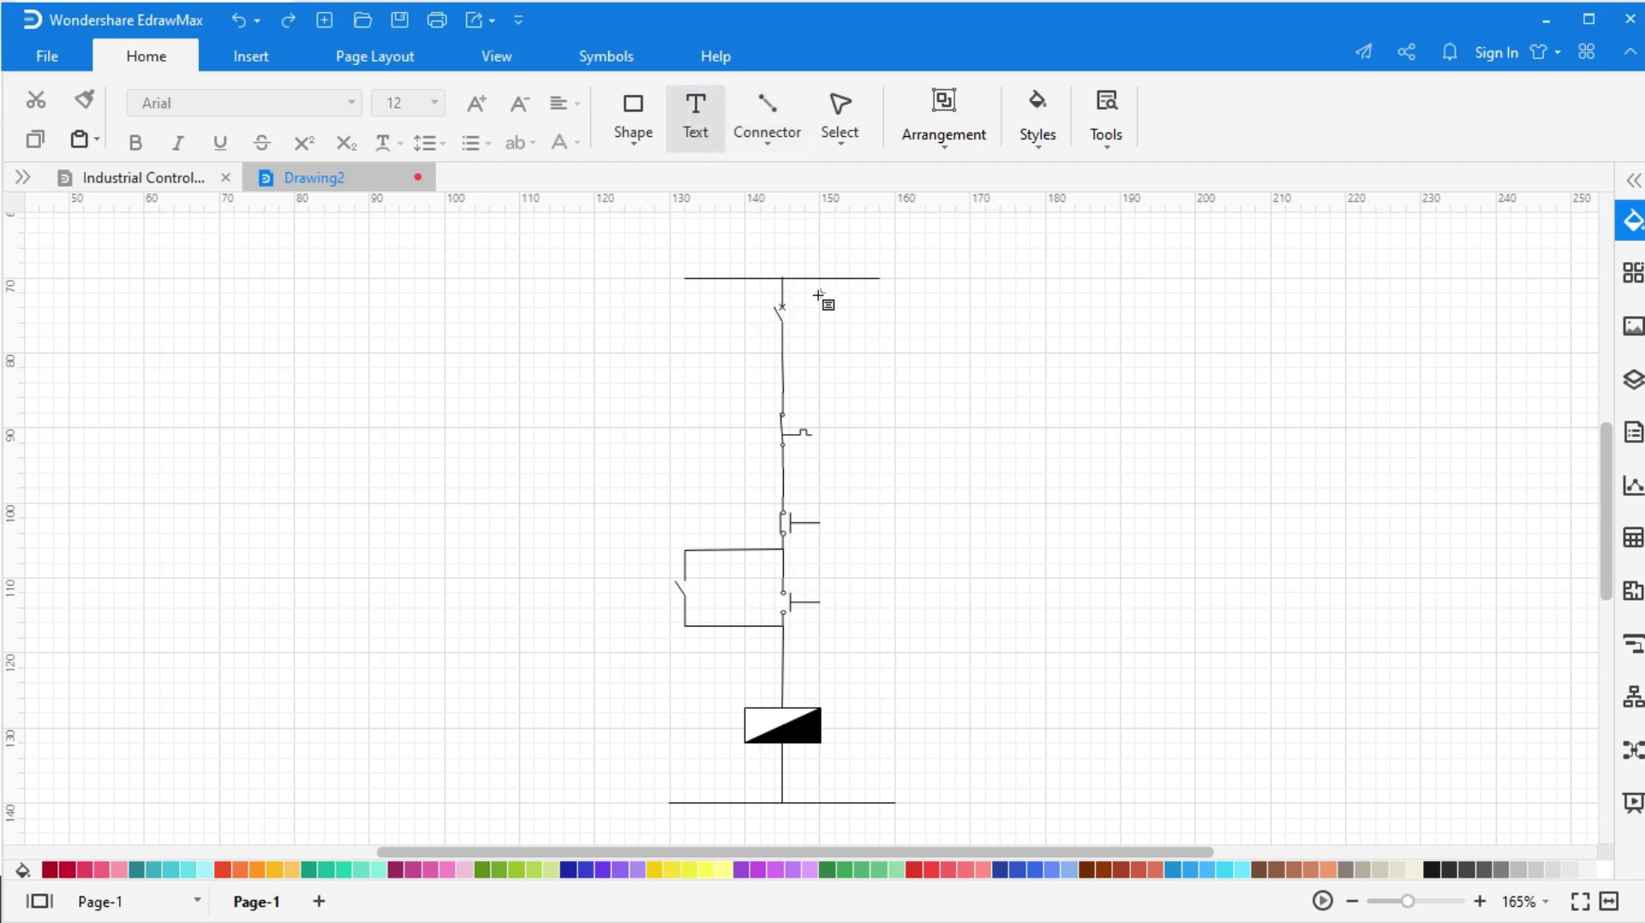
pyautogui.moveTo(819, 308); pyautogui.dragTo(942, 336)
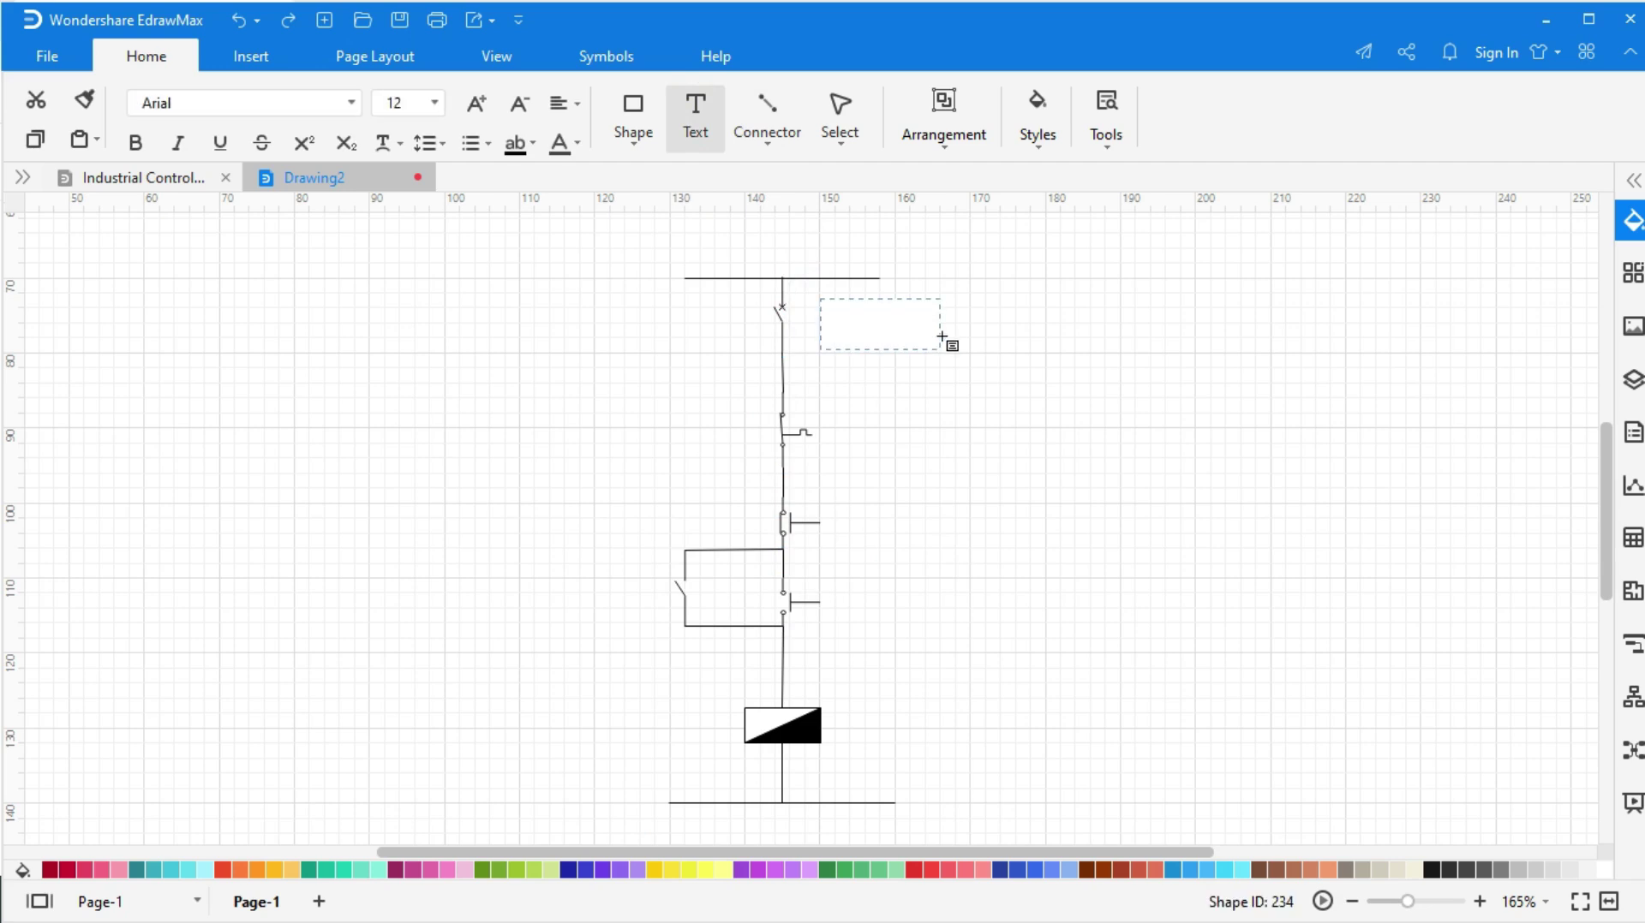
pyautogui.write('MCB')
pyautogui.moveTo(836, 414); pyautogui.dragTo(985, 458)
pyautogui.write('OLR')
# Step: Label the closed pushbutton "STOP" and the open pushbutton "START" with text boxes to their right
pyautogui.moveTo(846, 514); pyautogui.dragTo(997, 557)
pyautogui.write('STOP')
pyautogui.moveTo(852, 576); pyautogui.dragTo(991, 648)
pyautogui.write('START')
# Step: Label the coil rectangle "K1" and the parallel make contact "K1 HOLDING" with text boxes
pyautogui.moveTo(850, 707); pyautogui.dragTo(1017, 759)
pyautogui.write('K1')
pyautogui.moveTo(532, 548); pyautogui.dragTo(644, 611)
pyautogui.write('Ho')
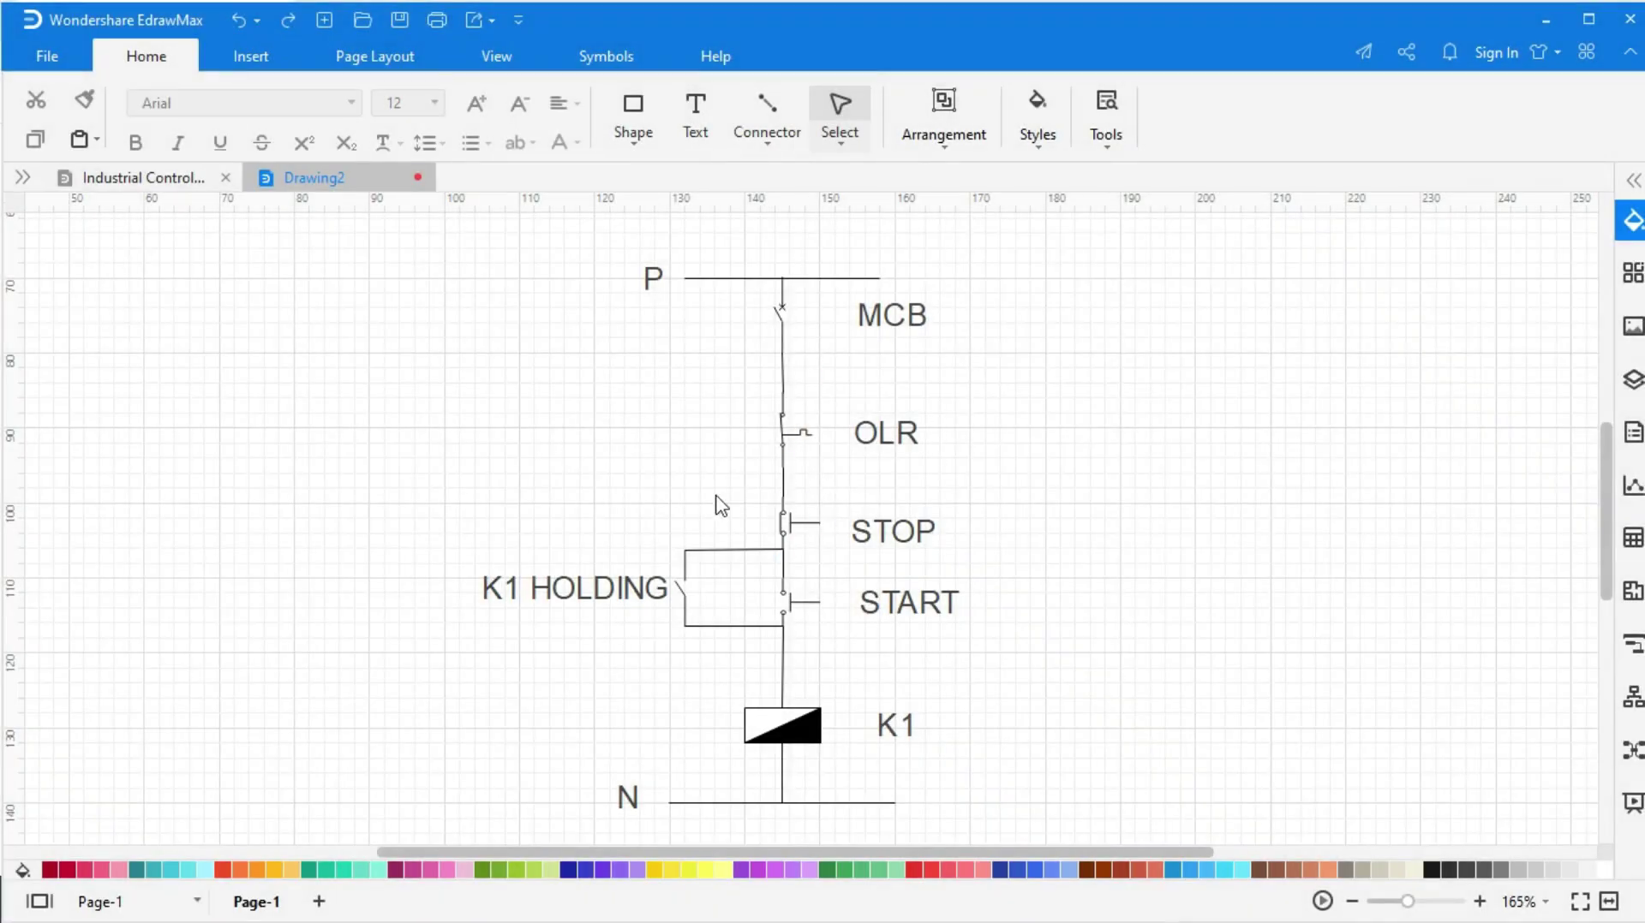
# Step: Open the PDF, PS and EPS export options for the finished control diagram
pyautogui.click(827, 473)
pyautogui.click(44, 60)
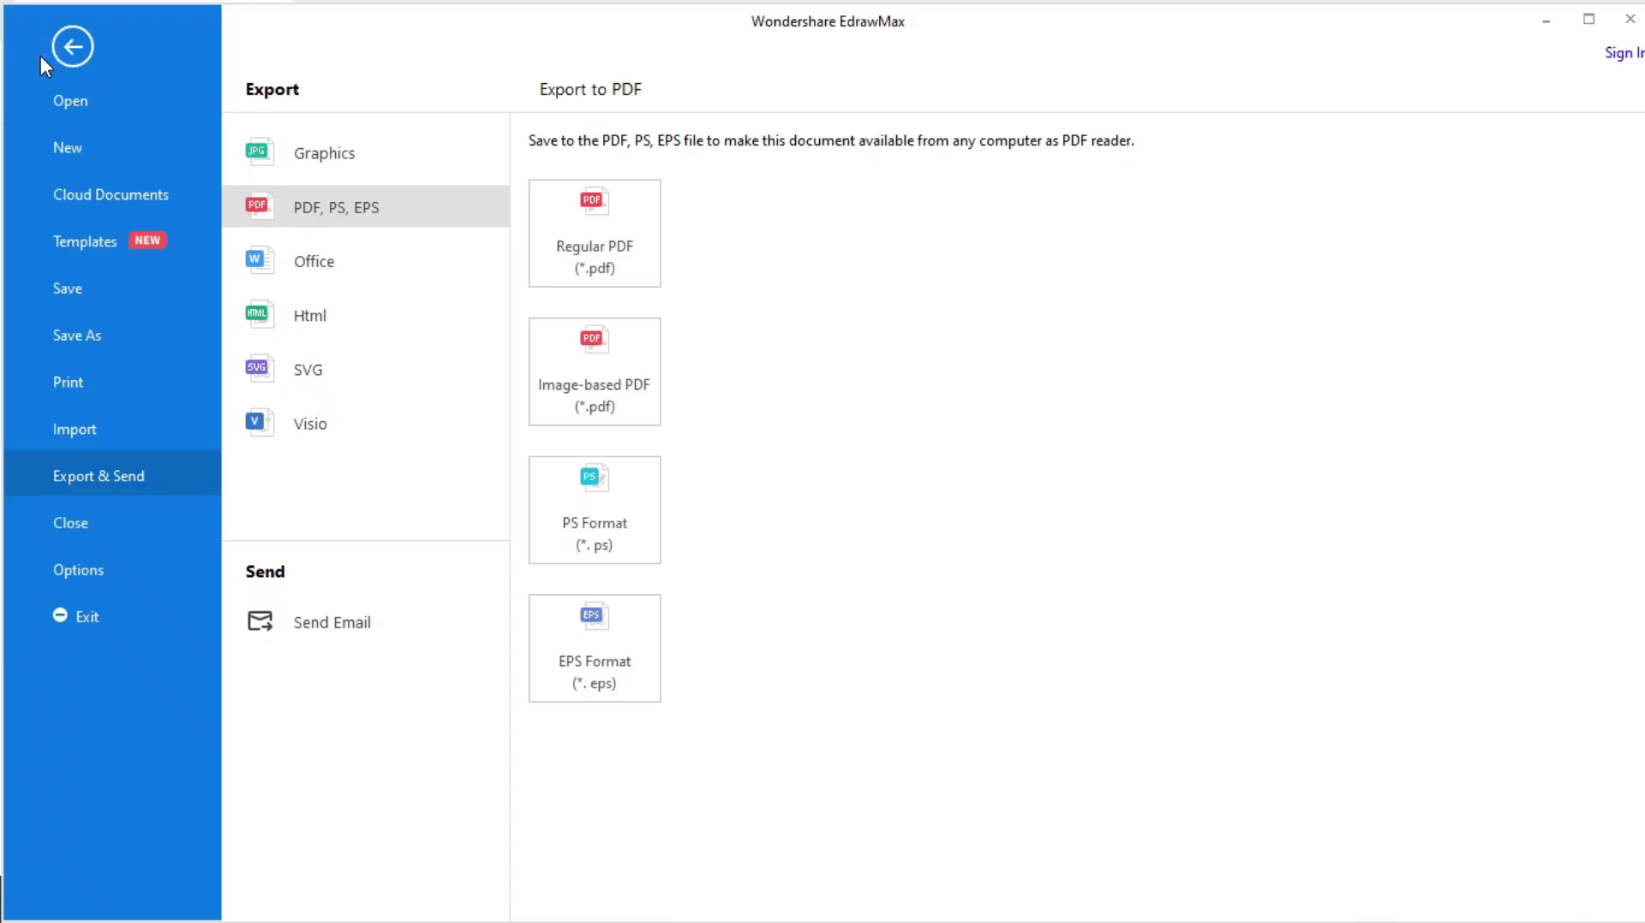